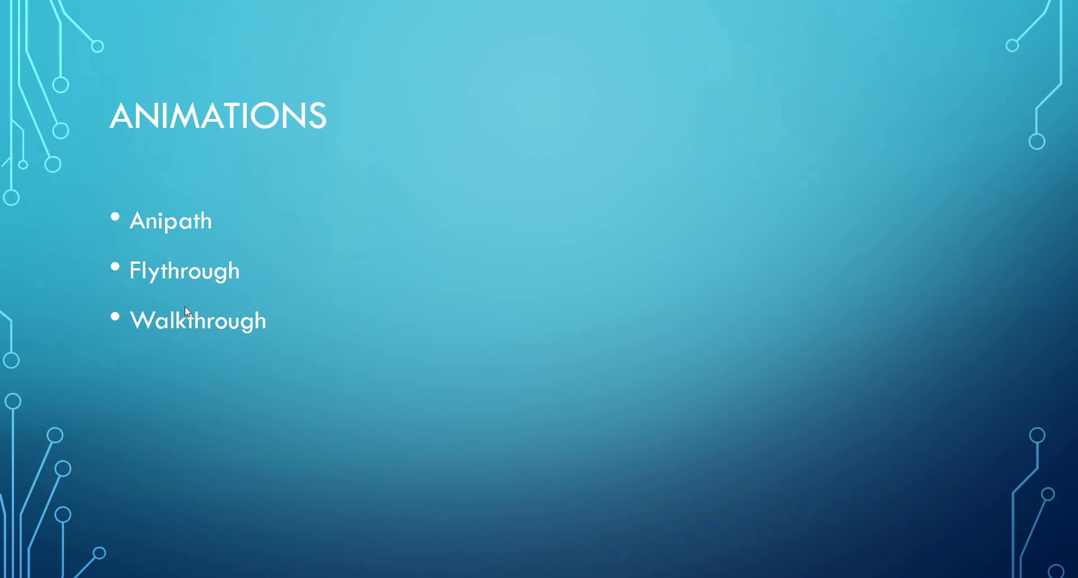
Switch to AutoCAD and orbit the trolley wheel assembly to view it from a lower angle.
{"action": "key", "text": "super"}
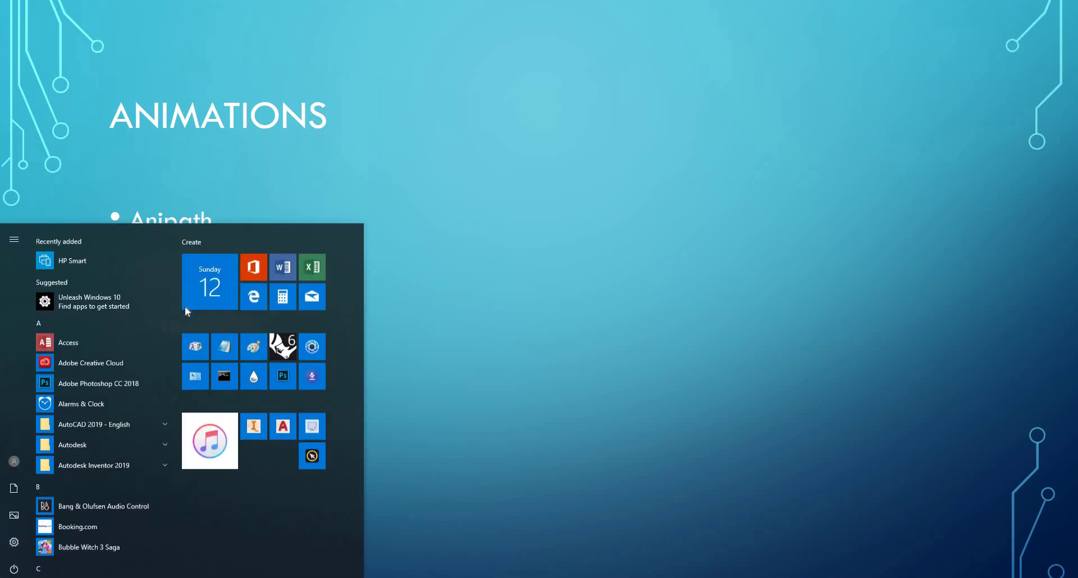
{"action": "left_click", "coordinate": [163, 577]}
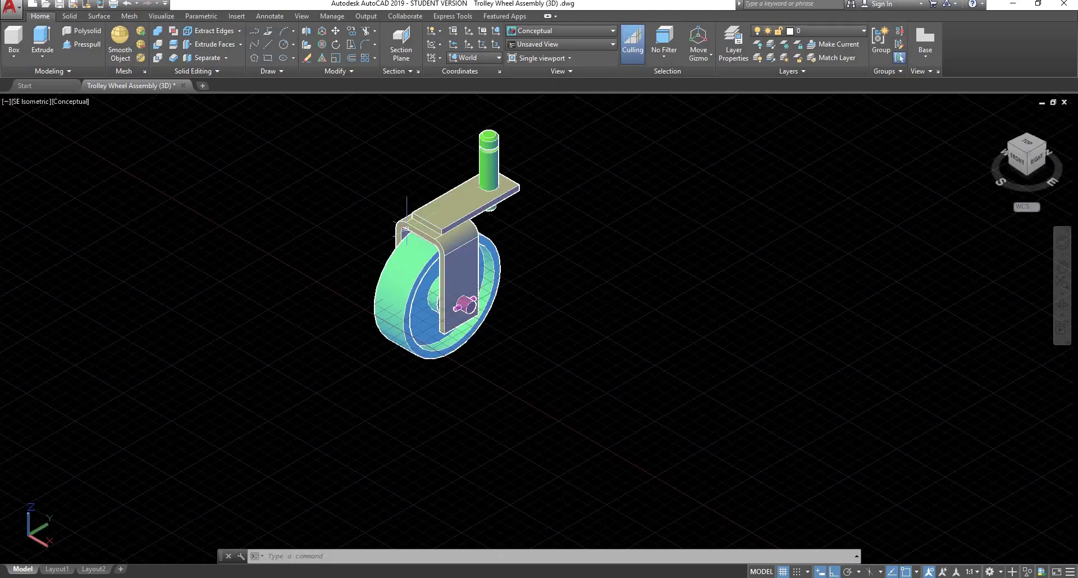
{"action": "scroll", "coordinate": [494, 110], "scroll_direction": "down", "scroll_amount": 5}
{"action": "scroll", "coordinate": [494, 112], "scroll_direction": "up", "scroll_amount": 6}
{"action": "middle_click_drag", "start_coordinate": [522, 254], "coordinate": [556, 222], "text": "shift"}
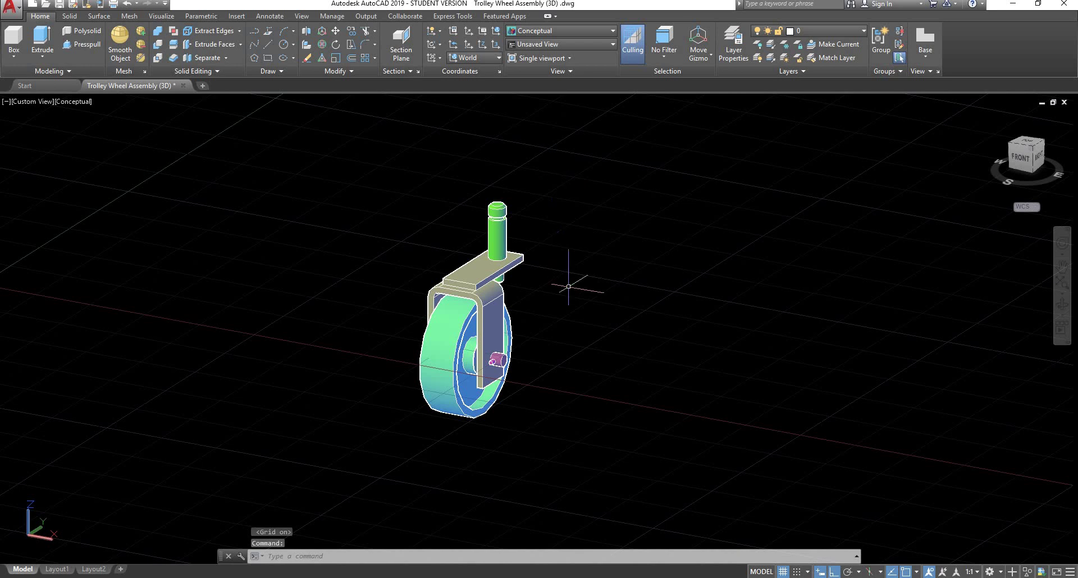
{"action": "scroll", "coordinate": [573, 306], "scroll_direction": "up", "scroll_amount": 2}
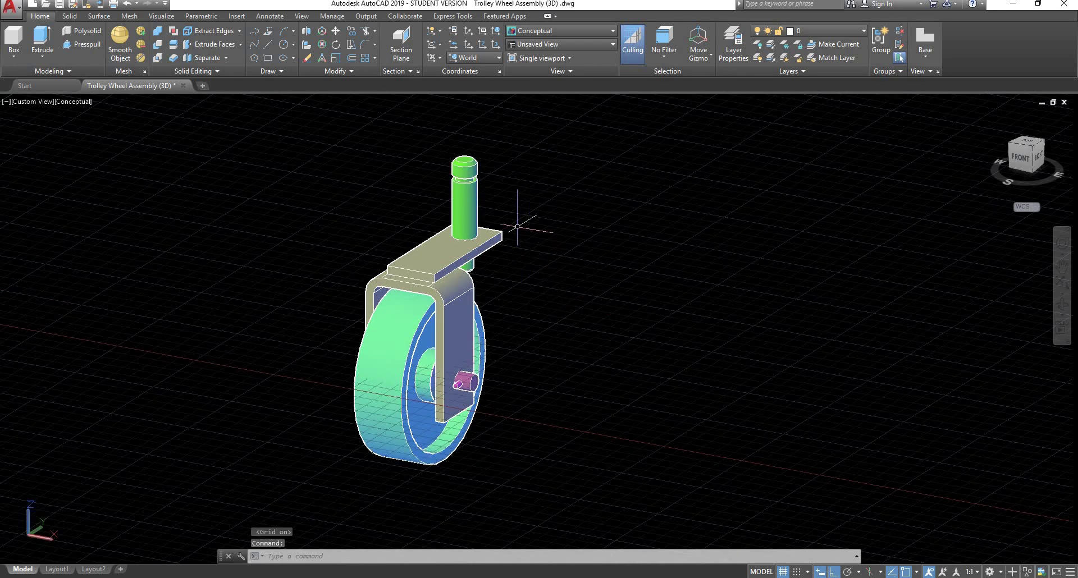
{"action": "scroll", "coordinate": [522, 234], "scroll_direction": "down", "scroll_amount": 2}
{"action": "scroll", "coordinate": [527, 241], "scroll_direction": "up", "scroll_amount": 1}
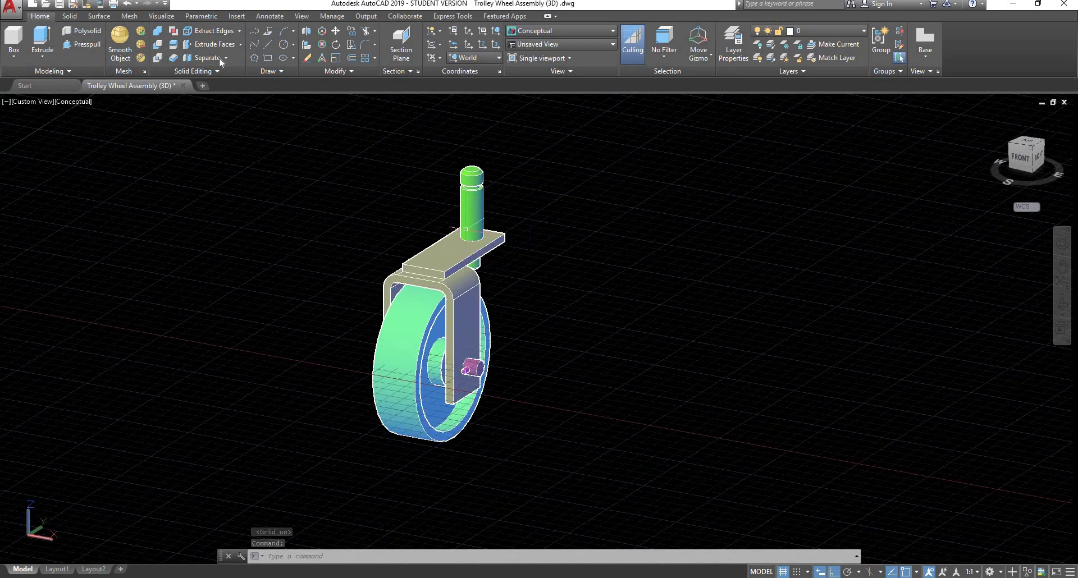
Turn on display of the hidden Animations panel among the Visualize tools.
{"action": "left_click", "coordinate": [150, 16]}
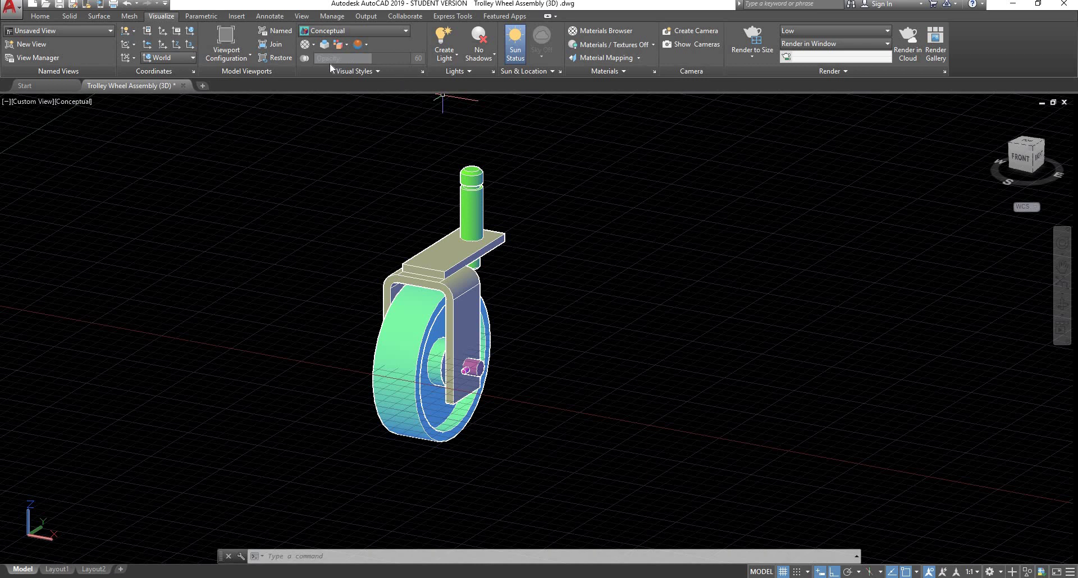
{"action": "right_click", "coordinate": [969, 50]}
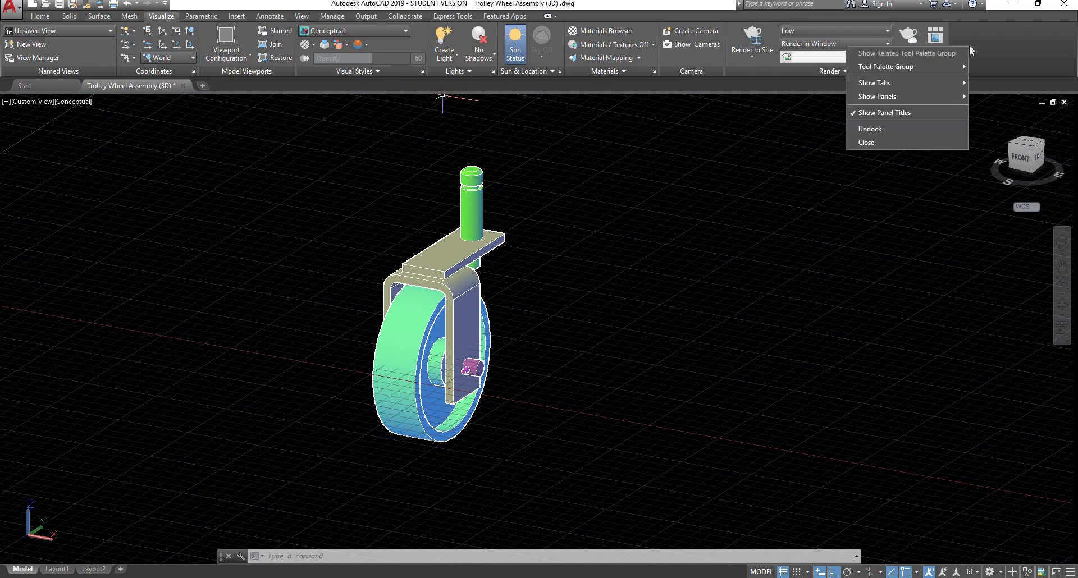
{"action": "right_click", "coordinate": [976, 36]}
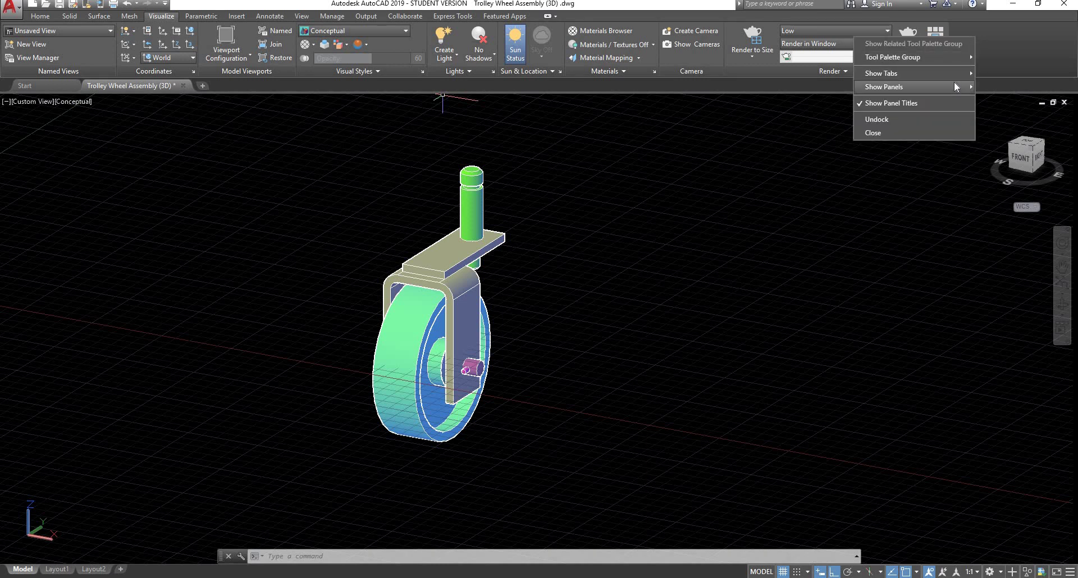
{"action": "mouse_move", "coordinate": [954, 82]}
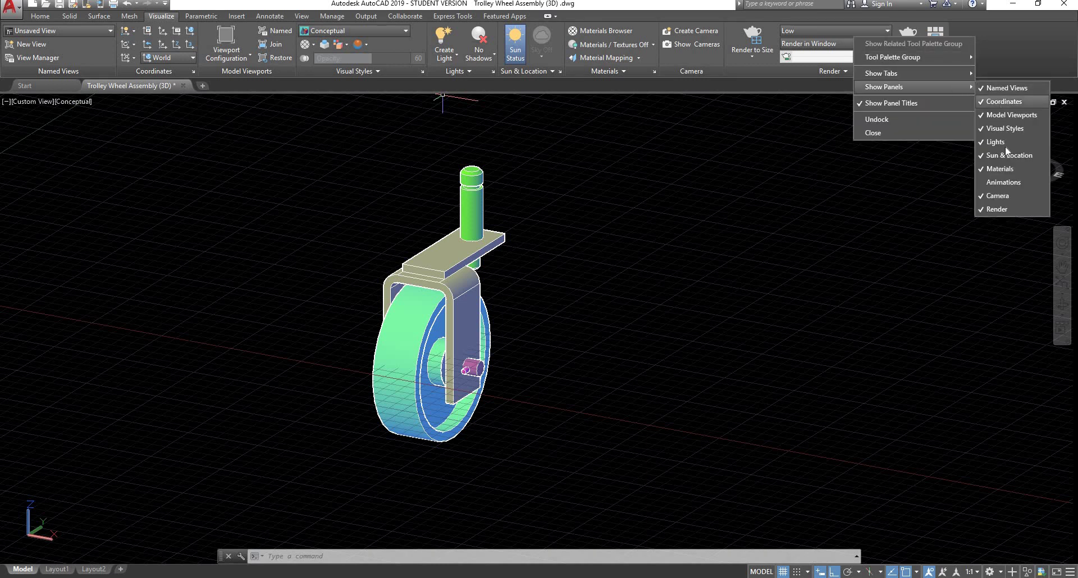
{"action": "left_click", "coordinate": [1003, 181]}
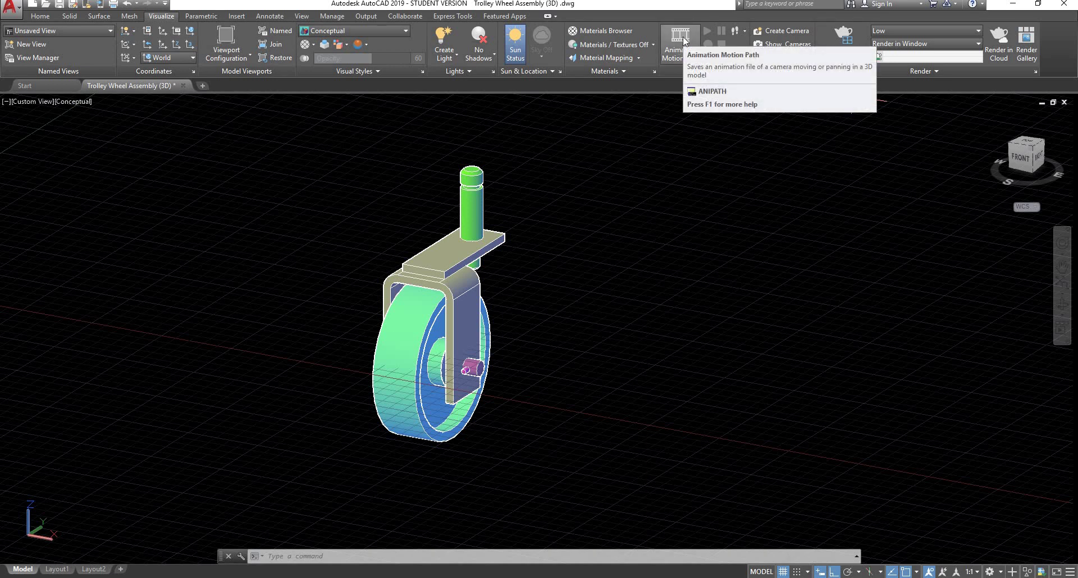
Set the front view, start Walk mode and accept the change to a perspective view.
{"action": "left_click", "coordinate": [744, 31]}
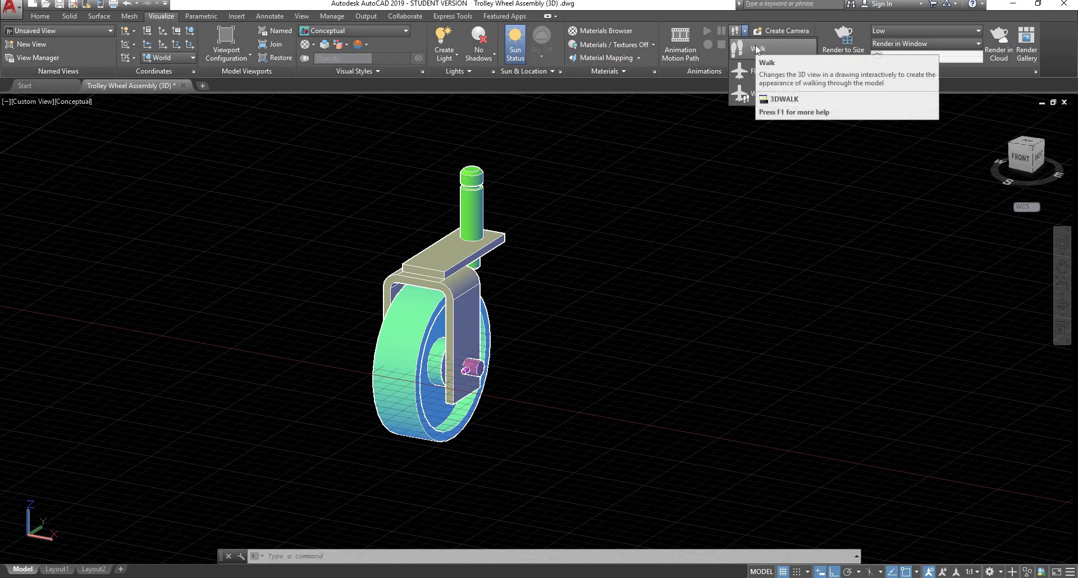
{"action": "left_click", "coordinate": [1021, 157]}
{"action": "left_click_drag", "start_coordinate": [1021, 157], "coordinate": [1021, 158]}
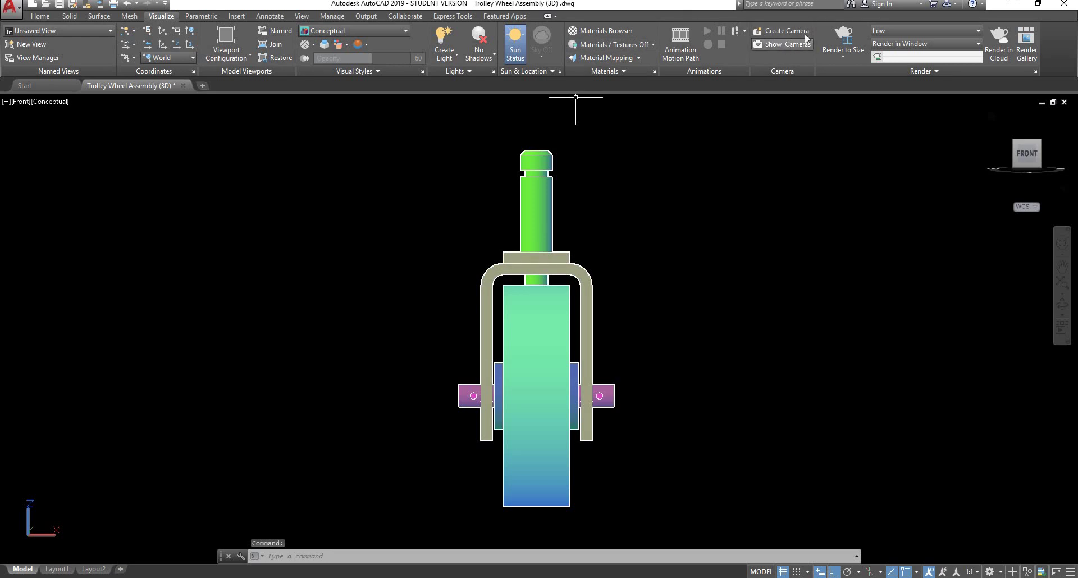
{"action": "left_click", "coordinate": [733, 32]}
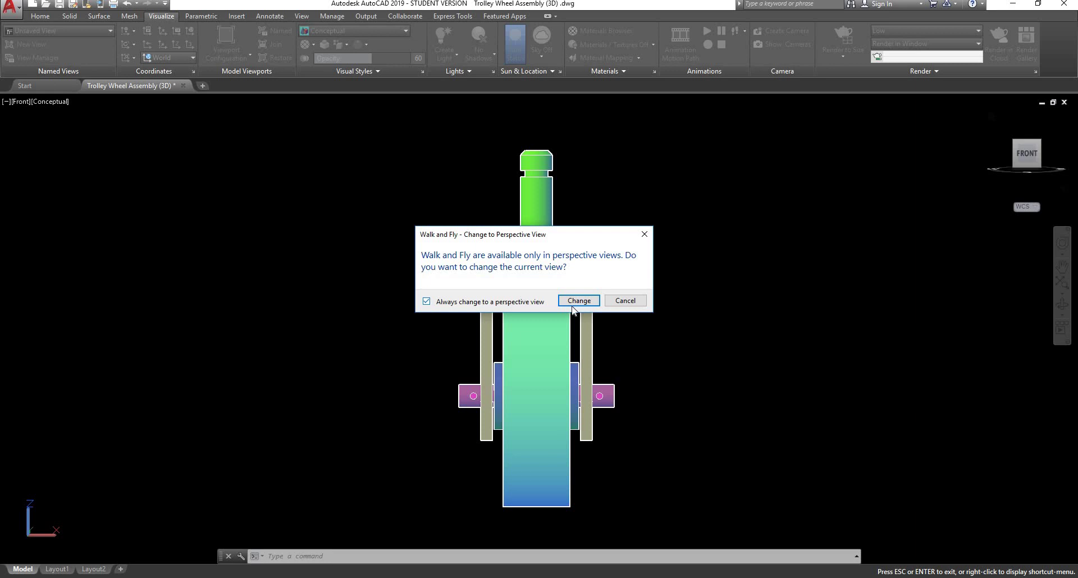
{"action": "left_click", "coordinate": [589, 303]}
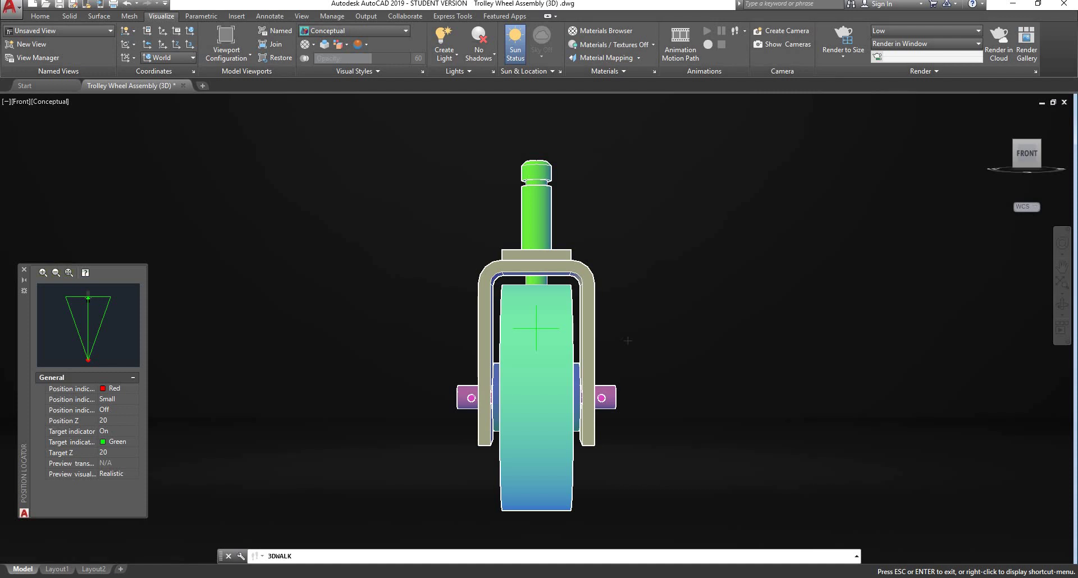
Walk towards the wheel assembly and sidestep left and right in front of it.
{"action": "key", "text": "Up"}
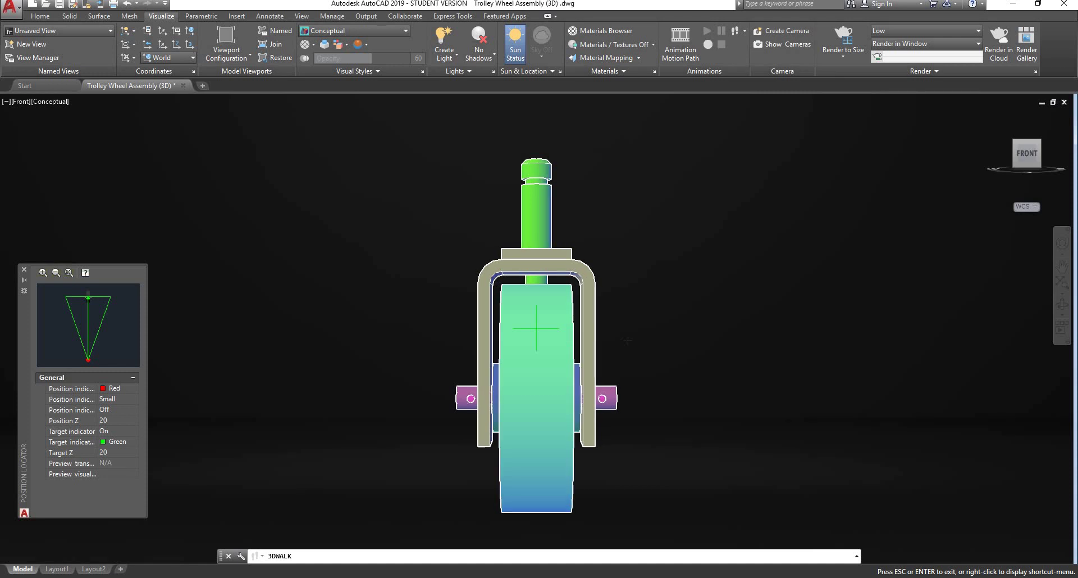
{"action": "key", "text": "Up"}
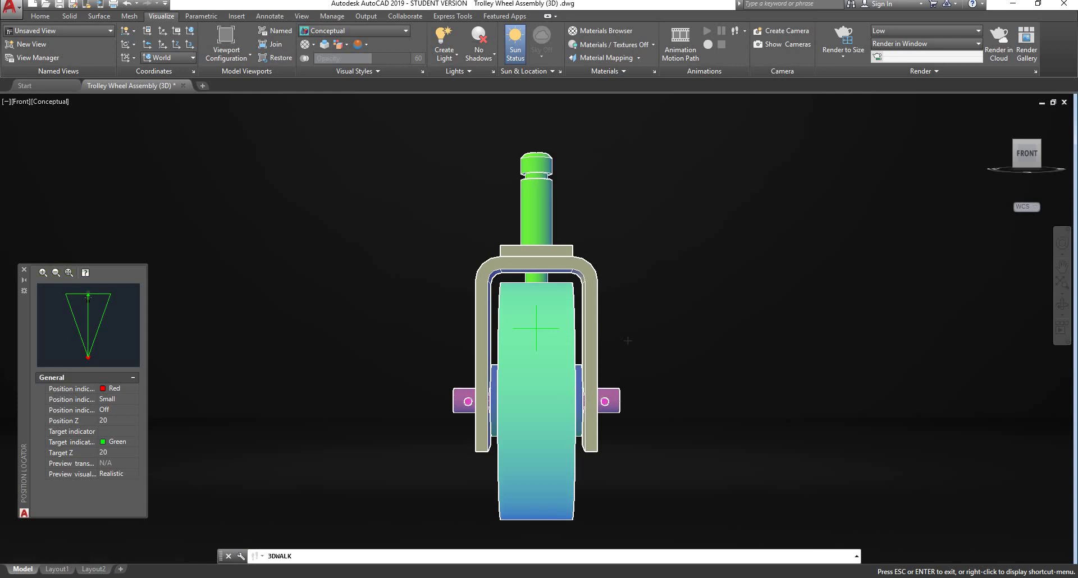
{"action": "key", "text": "Right"}
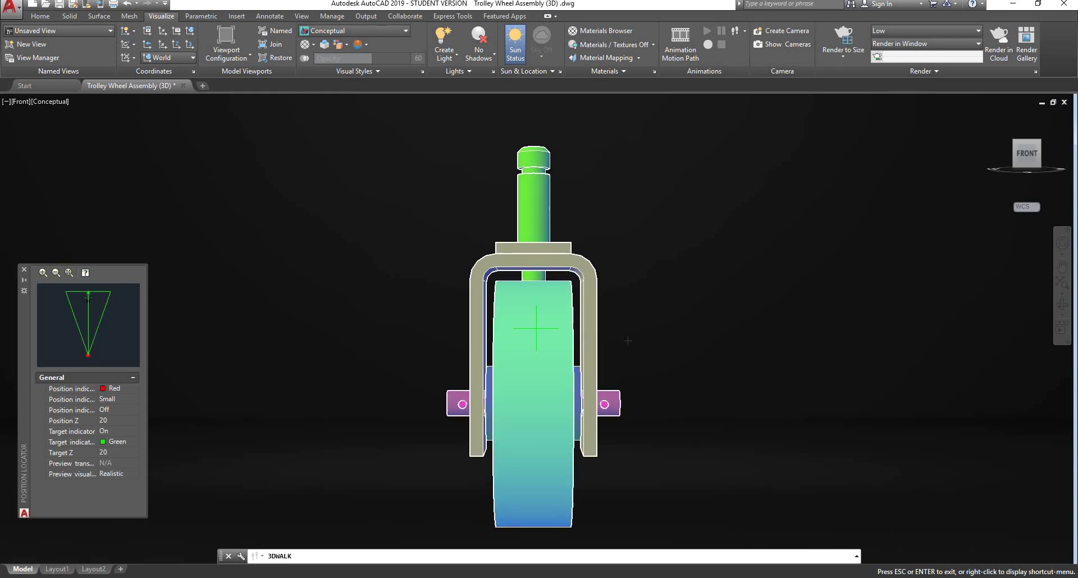
{"action": "key", "text": "Left"}
{"action": "key", "text": "Left"}
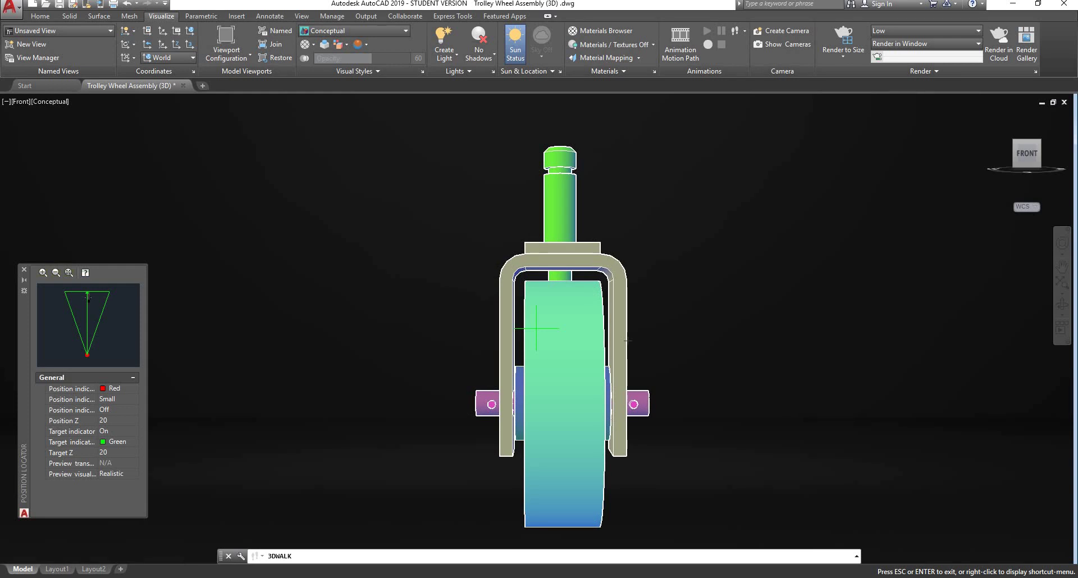
{"action": "key", "text": "Right"}
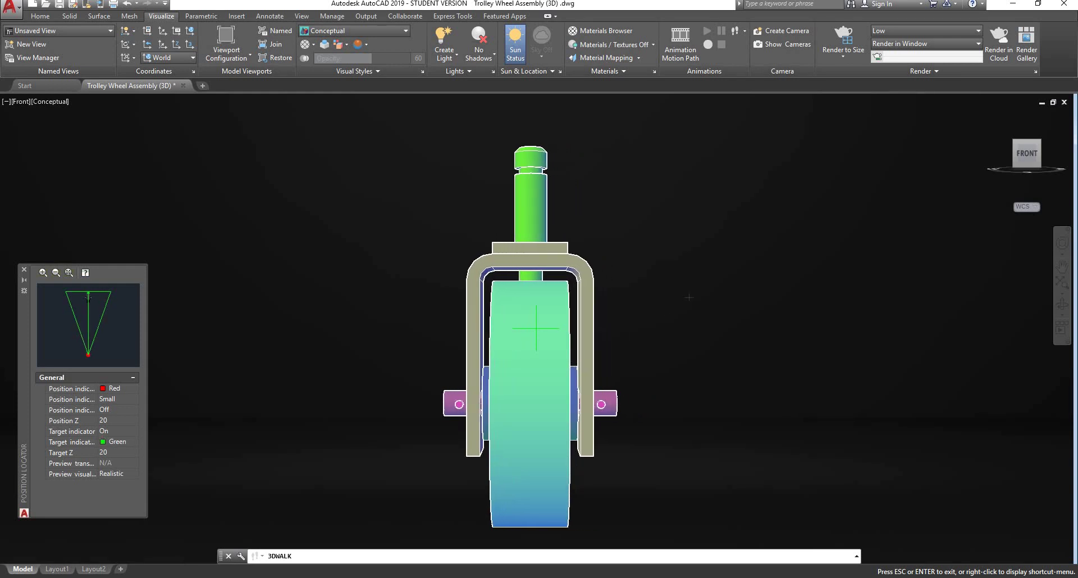
{"action": "key", "text": "Right"}
Turn the walking view up and down and walk closer to the wheel, sidestepping right.
{"action": "left_click_drag", "start_coordinate": [666, 264], "coordinate": [661, 342]}
{"action": "key", "text": "Right"}
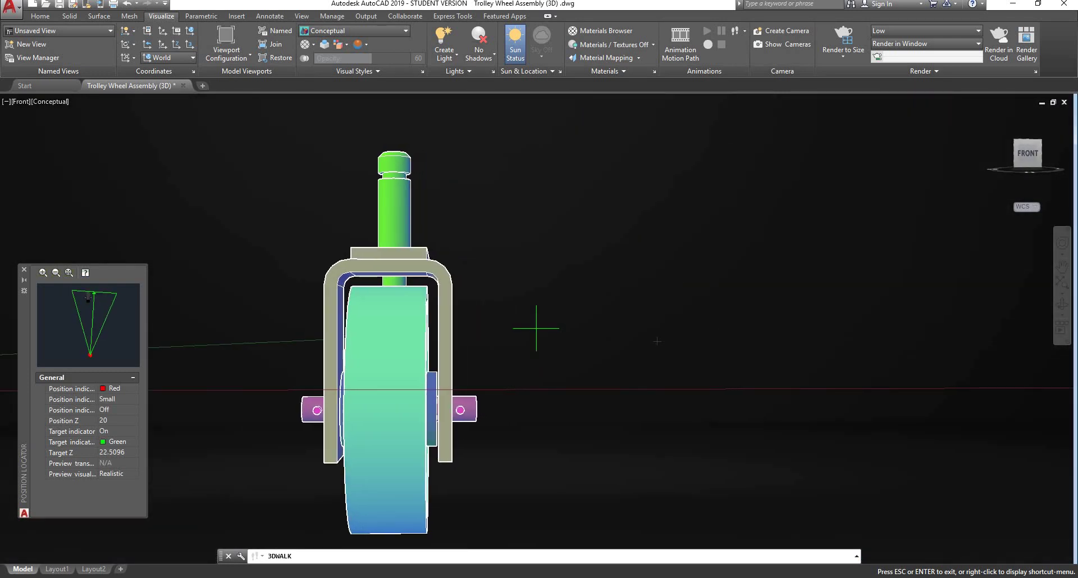
{"action": "left_click_drag", "start_coordinate": [572, 248], "coordinate": [575, 353]}
{"action": "key", "text": "Up"}
{"action": "key", "text": "Up"}
{"action": "key", "text": "Right"}
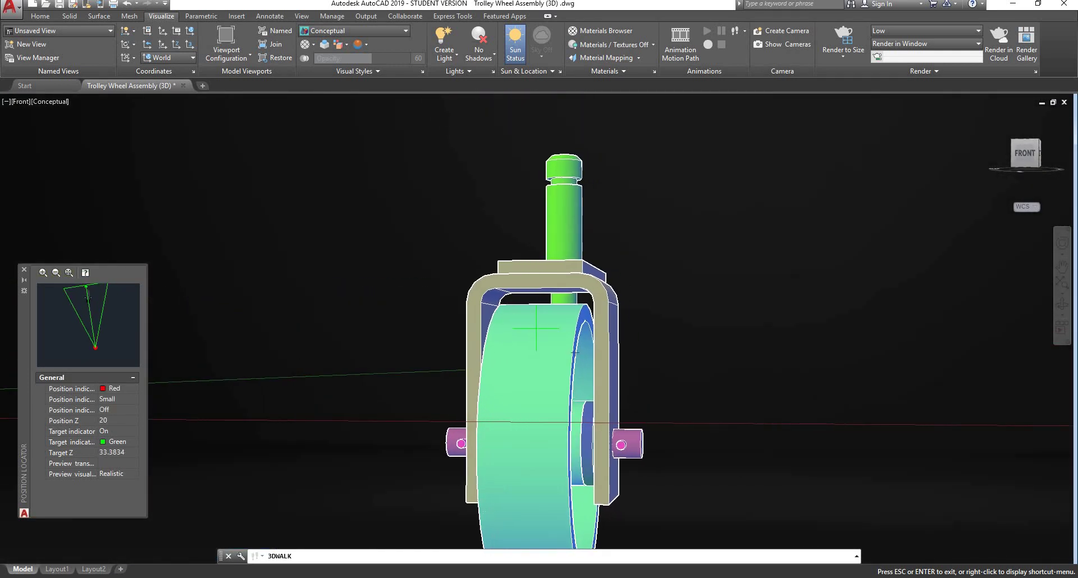
{"action": "key", "text": "Right"}
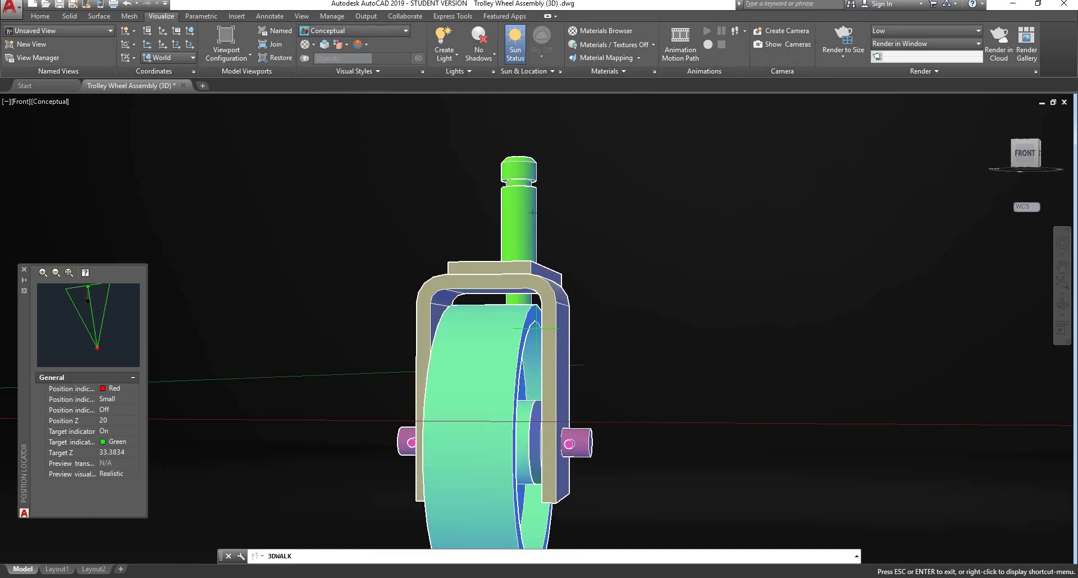
Set the walk/fly step size to 500 drawing units in the Walk and Fly Settings.
{"action": "left_click", "coordinate": [744, 31]}
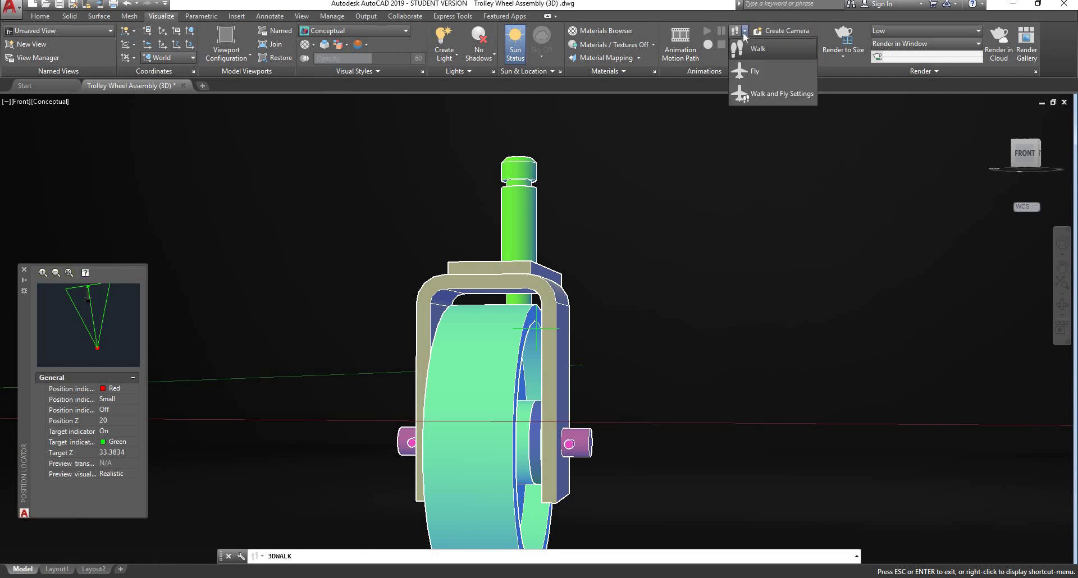
{"action": "left_click", "coordinate": [742, 94]}
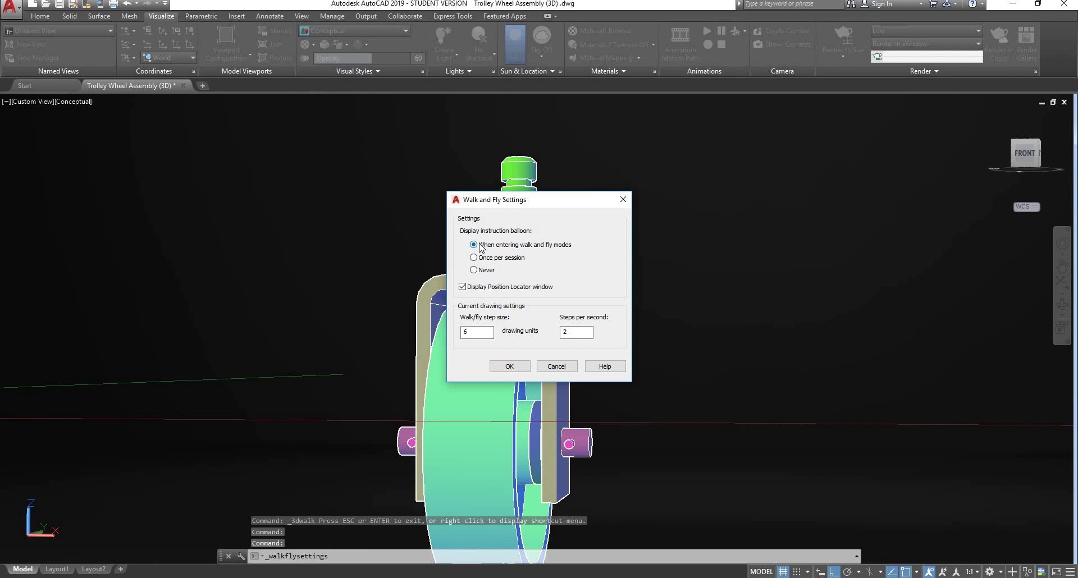
{"action": "double_click", "coordinate": [464, 331]}
{"action": "key", "text": "BackSpace"}
{"action": "type", "text": "6"}
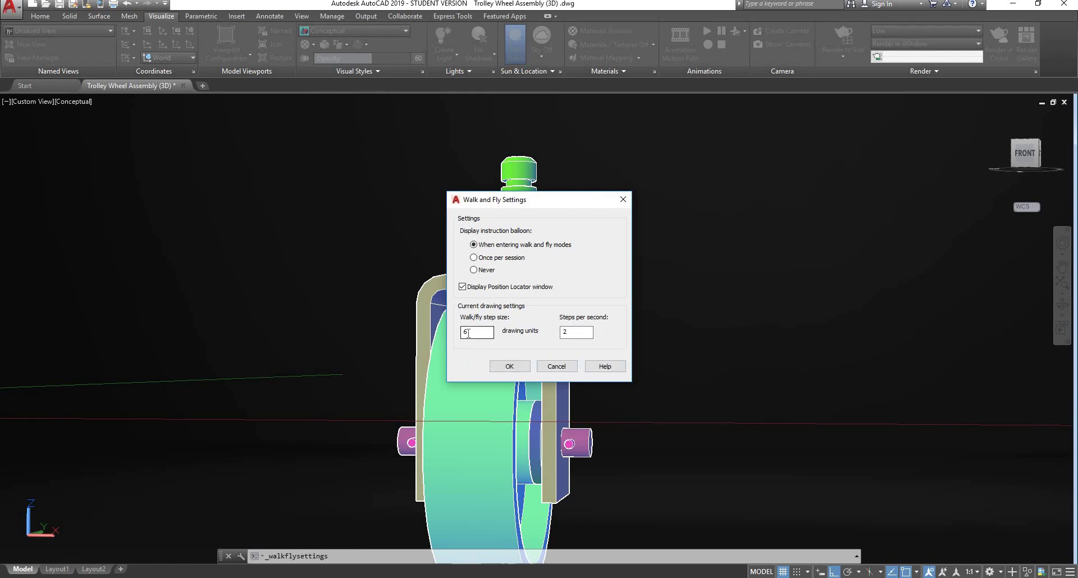
{"action": "left_click_drag", "start_coordinate": [469, 333], "coordinate": [445, 328]}
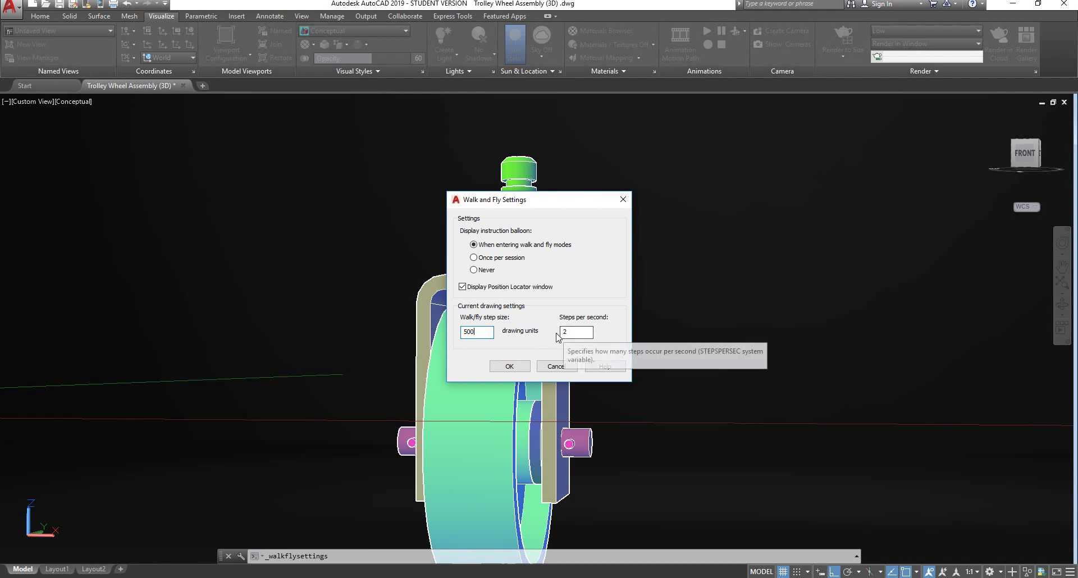
{"action": "left_click", "coordinate": [509, 366]}
{"action": "type", "text": "s"}
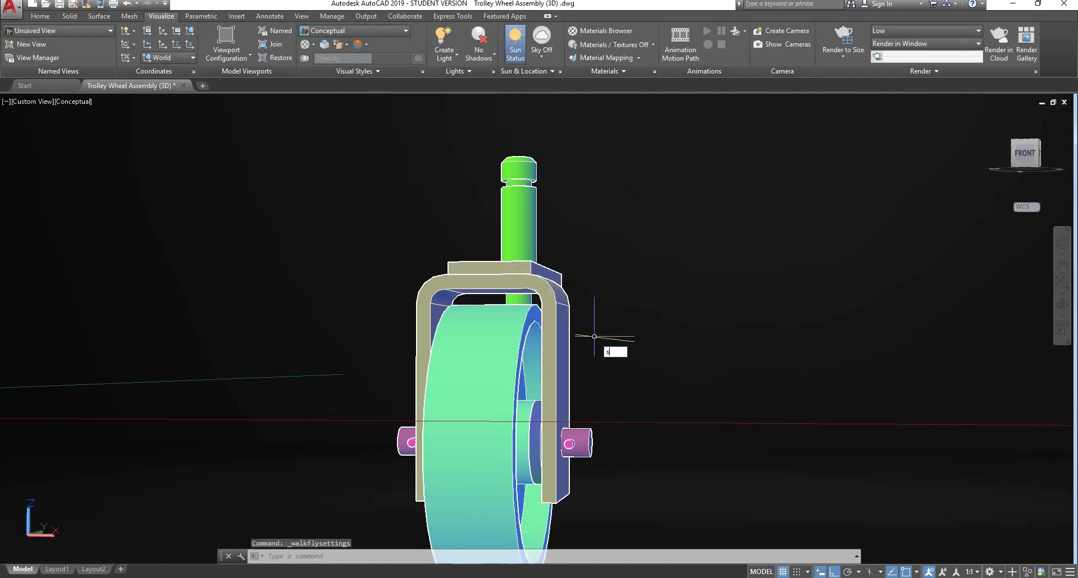
{"action": "key", "text": "Escape"}
{"action": "left_click", "coordinate": [616, 304]}
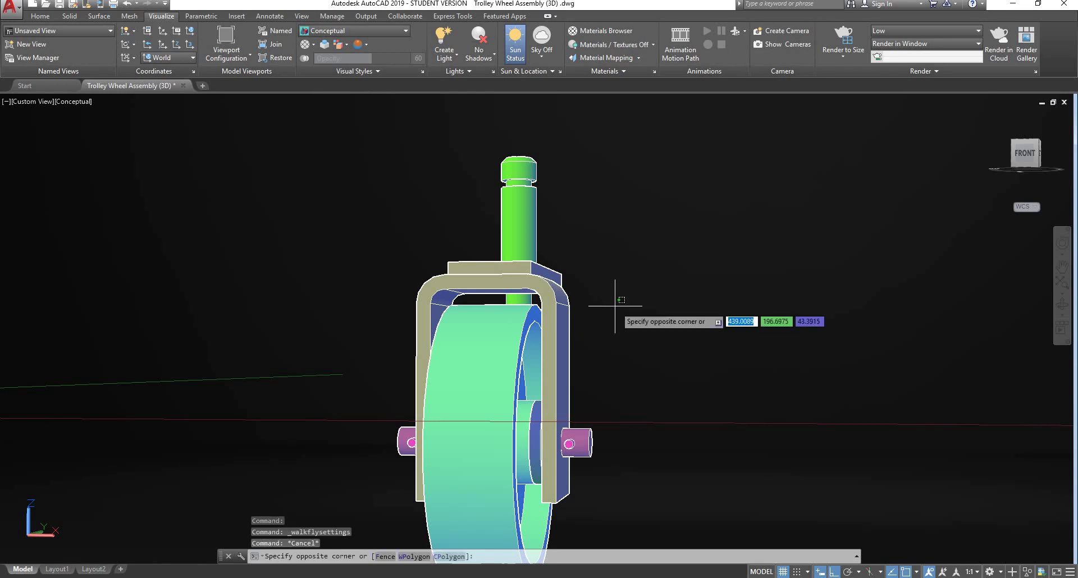
{"action": "key", "text": "Escape"}
{"action": "left_click", "coordinate": [613, 300]}
{"action": "key", "text": "Escape"}
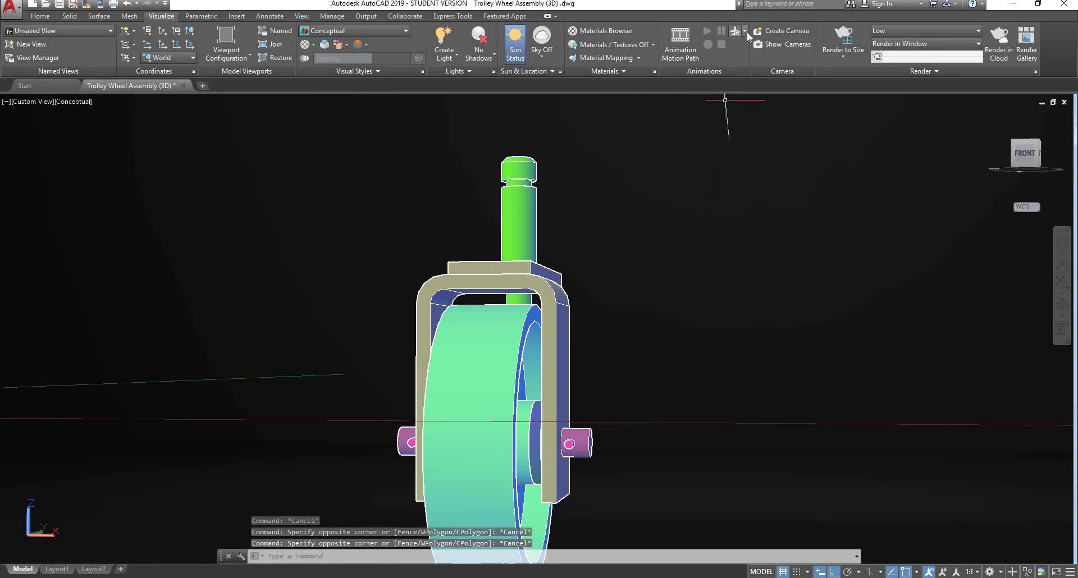
Restart Walk mode and move forward, backward and left around the assembly while turning the view.
{"action": "left_click", "coordinate": [745, 30]}
{"action": "left_click", "coordinate": [757, 48]}
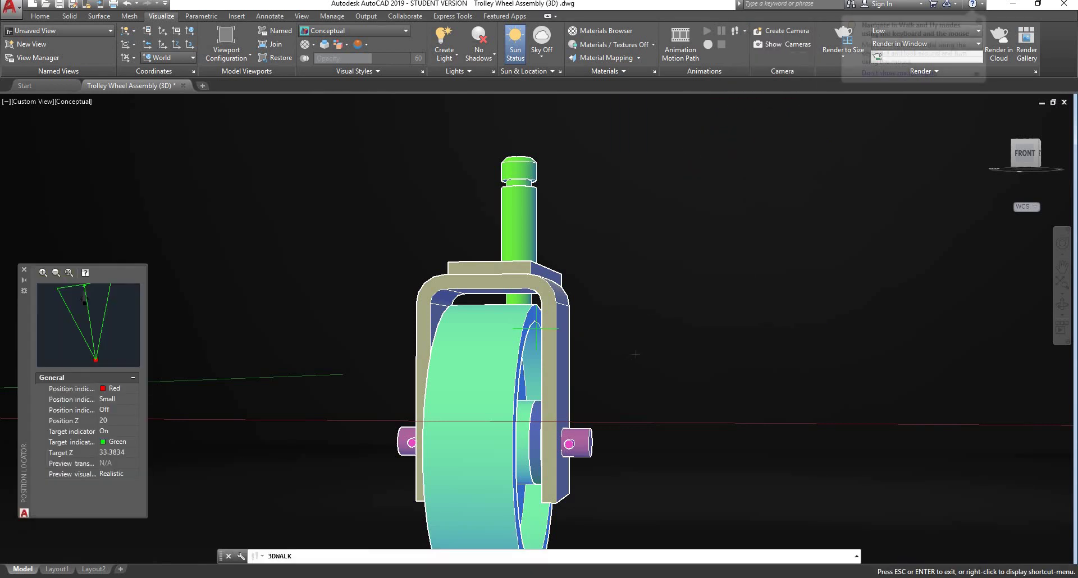
{"action": "key", "text": "w"}
{"action": "key", "text": "w"}
{"action": "key", "text": "s"}
{"action": "key", "text": "s"}
{"action": "key", "text": "s"}
{"action": "key", "text": "a"}
{"action": "key", "text": "a"}
{"action": "key", "text": "a"}
{"action": "left_click_drag", "start_coordinate": [768, 330], "coordinate": [846, 316]}
{"action": "key", "text": "w"}
Walk backward, sidestep right and move forward to bring the wheel assembly back into view.
{"action": "key", "text": "w"}
{"action": "key", "text": "w"}
{"action": "key", "text": "a"}
{"action": "key", "text": "a"}
{"action": "key", "text": "a"}
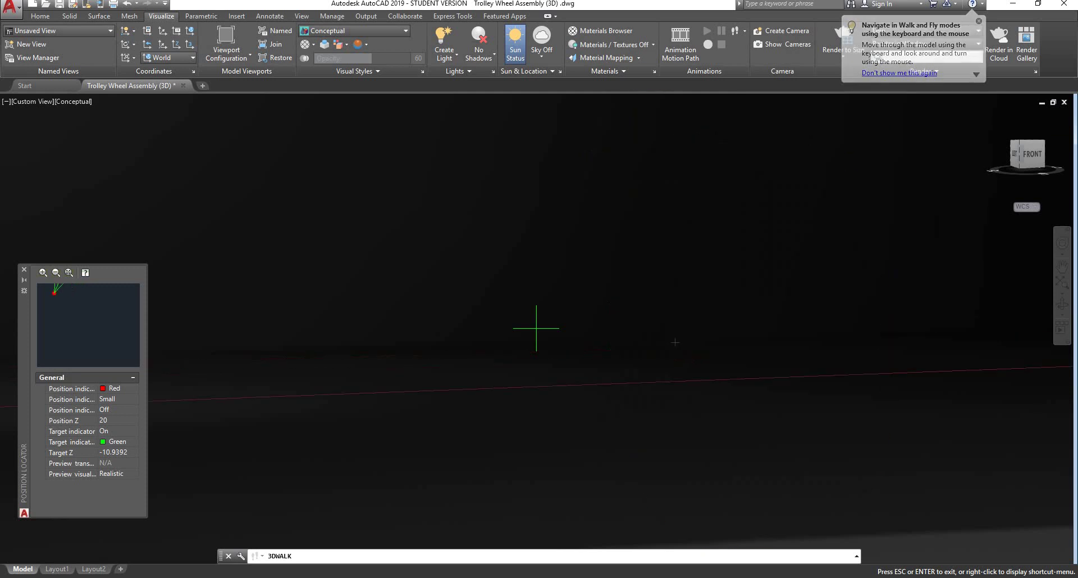
{"action": "key", "text": "s"}
{"action": "key", "text": "s"}
{"action": "key", "text": "s"}
{"action": "key", "text": "d"}
{"action": "key", "text": "d"}
{"action": "key", "text": "d"}
{"action": "key", "text": "d"}
Walk right and forward for a close view of the wheel, turning the view along the way.
{"action": "key", "text": "w"}
{"action": "key", "text": "w"}
{"action": "key", "text": "w"}
{"action": "key", "text": "w"}
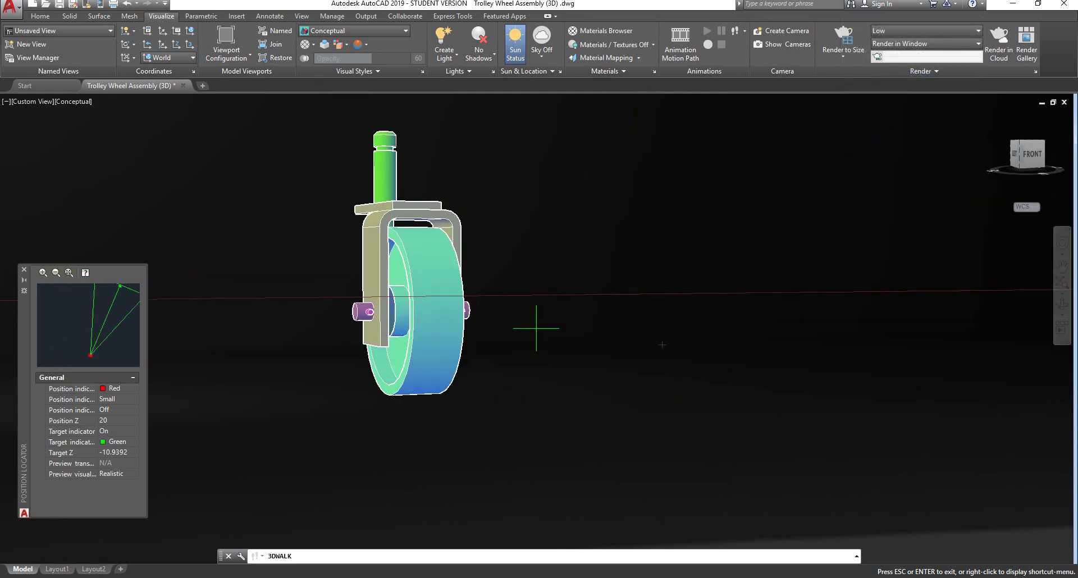
Sidestep left past the wheel assembly while turning the walking view sideways.
{"action": "key", "text": "a"}
{"action": "key", "text": "a"}
{"action": "key", "text": "a"}
{"action": "left_click_drag", "start_coordinate": [681, 335], "coordinate": [848, 317]}
{"action": "key", "text": "a"}
{"action": "key", "text": "a"}
{"action": "key", "text": "a"}
{"action": "key", "text": "a"}
{"action": "key", "text": "a"}
{"action": "key", "text": "a"}
{"action": "key", "text": "a"}
{"action": "key", "text": "d"}
{"action": "key", "text": "d"}
{"action": "key", "text": "d"}
{"action": "key", "text": "w"}
{"action": "key", "text": "w"}
{"action": "key", "text": "w"}
{"action": "key", "text": "d"}
{"action": "key", "text": "d"}
{"action": "key", "text": "d"}
{"action": "left_click_drag", "start_coordinate": [606, 394], "coordinate": [457, 387]}
{"action": "key", "text": "d"}
{"action": "key", "text": "d"}
{"action": "key", "text": "d"}
{"action": "left_click_drag", "start_coordinate": [378, 376], "coordinate": [261, 376]}
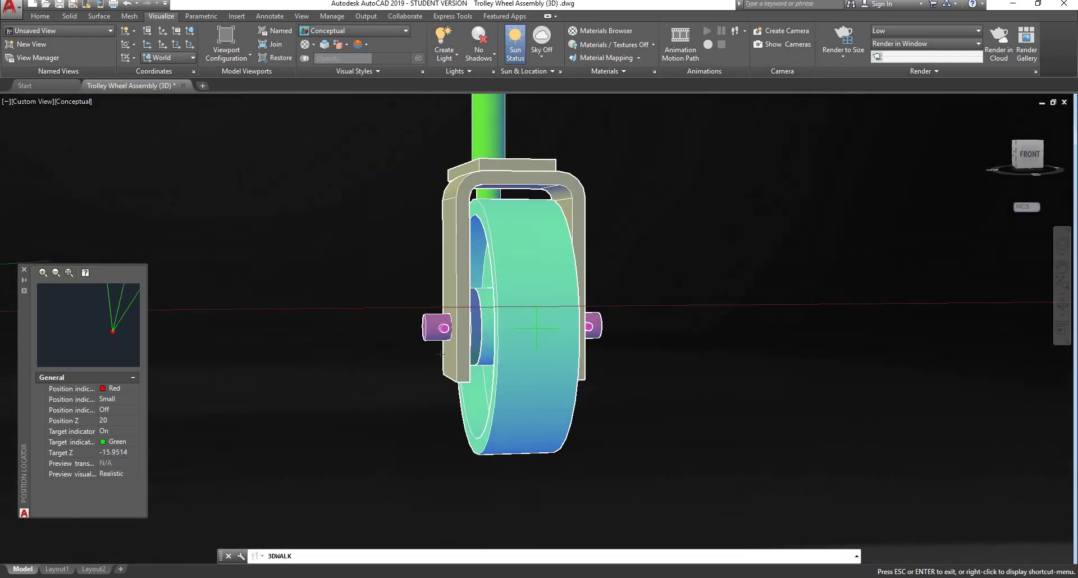
Walk back from the wheel assembly, tilt the view slightly and walk forward towards it again.
{"action": "key", "text": "s"}
{"action": "key", "text": "s"}
{"action": "key", "text": "s"}
{"action": "key", "text": "s"}
{"action": "mouse_move", "coordinate": [520, 300]}
{"action": "left_mouse_down"}
{"action": "mouse_move", "coordinate": [512, 277]}
{"action": "mouse_move", "coordinate": [528, 311]}
{"action": "left_mouse_up"}
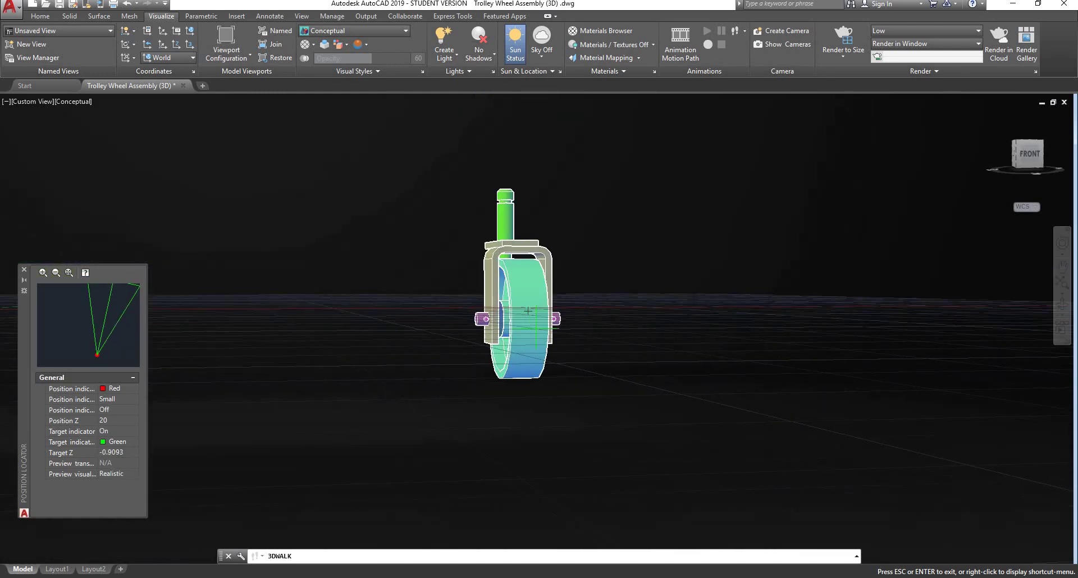
{"action": "key", "text": "w"}
{"action": "key", "text": "w"}
{"action": "key", "text": "w"}
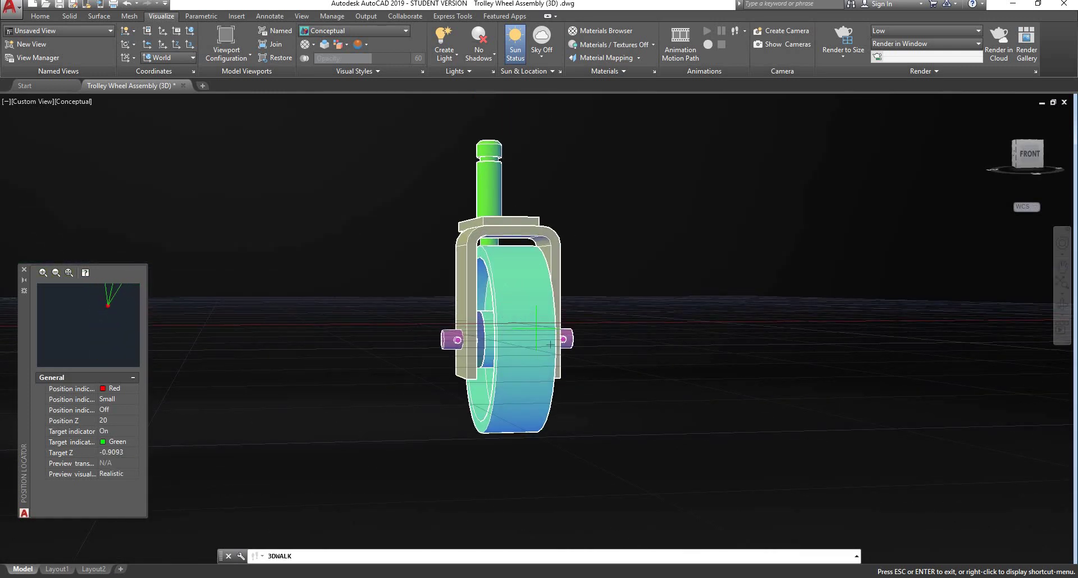
Turn the walking view upward around the wheel assembly and walk forward for a close view of the wheel and fork.
{"action": "left_click_drag", "start_coordinate": [542, 335], "coordinate": [661, 106]}
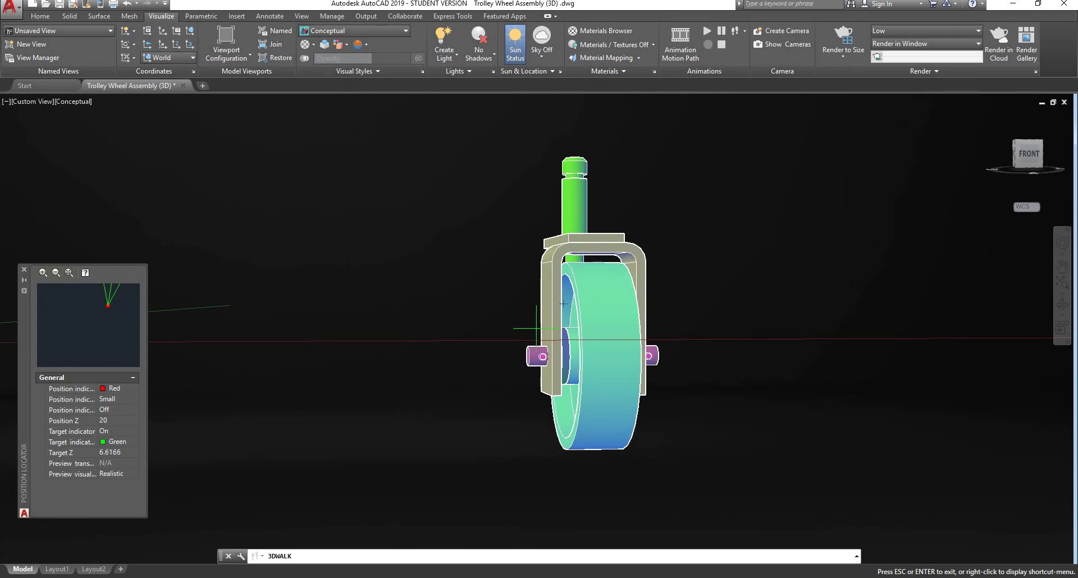
{"action": "mouse_move", "coordinate": [552, 316]}
{"action": "left_mouse_down"}
{"action": "mouse_move", "coordinate": [516, 302]}
{"action": "mouse_move", "coordinate": [543, 259]}
{"action": "mouse_move", "coordinate": [574, 258]}
{"action": "mouse_move", "coordinate": [593, 308]}
{"action": "mouse_move", "coordinate": [567, 326]}
{"action": "mouse_move", "coordinate": [565, 306]}
{"action": "mouse_move", "coordinate": [558, 365]}
{"action": "mouse_move", "coordinate": [548, 318]}
{"action": "left_mouse_up"}
{"action": "key", "text": "Up"}
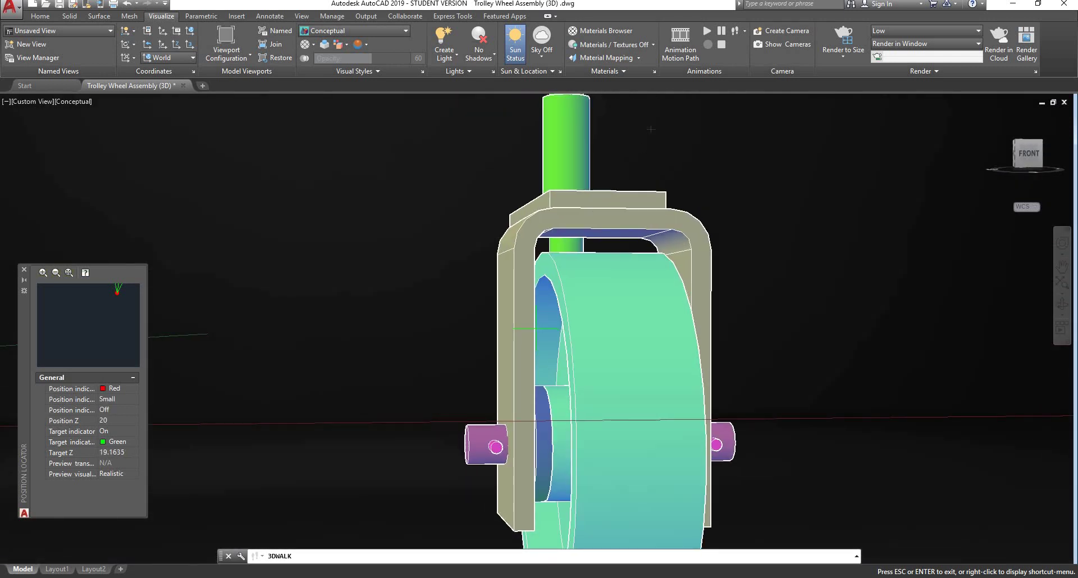
End the walk recording to save the animation and choose the Pictures library folder as its save location.
{"action": "left_click", "coordinate": [716, 46]}
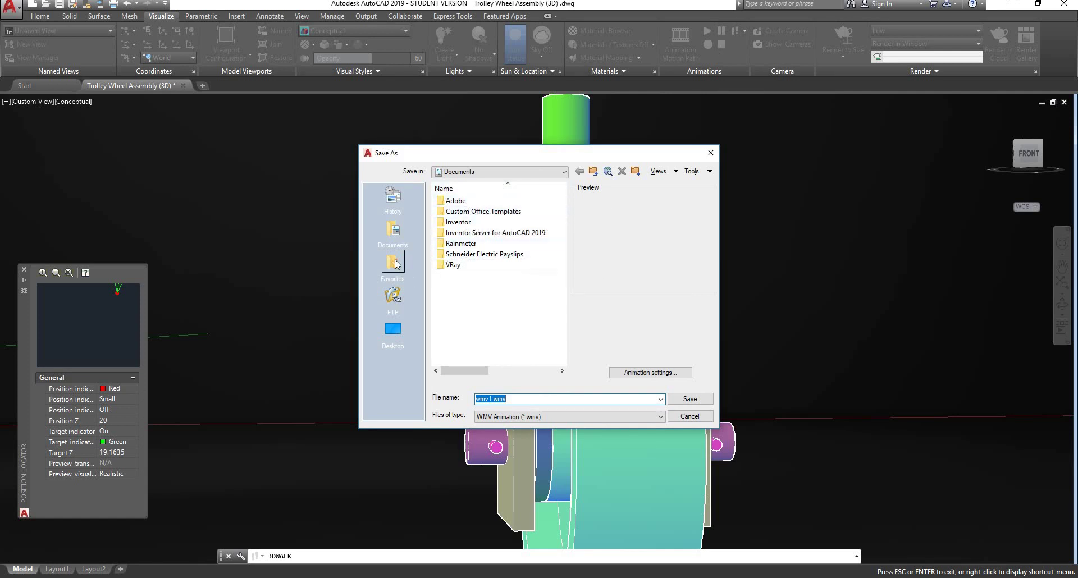
{"action": "left_click", "coordinate": [407, 229]}
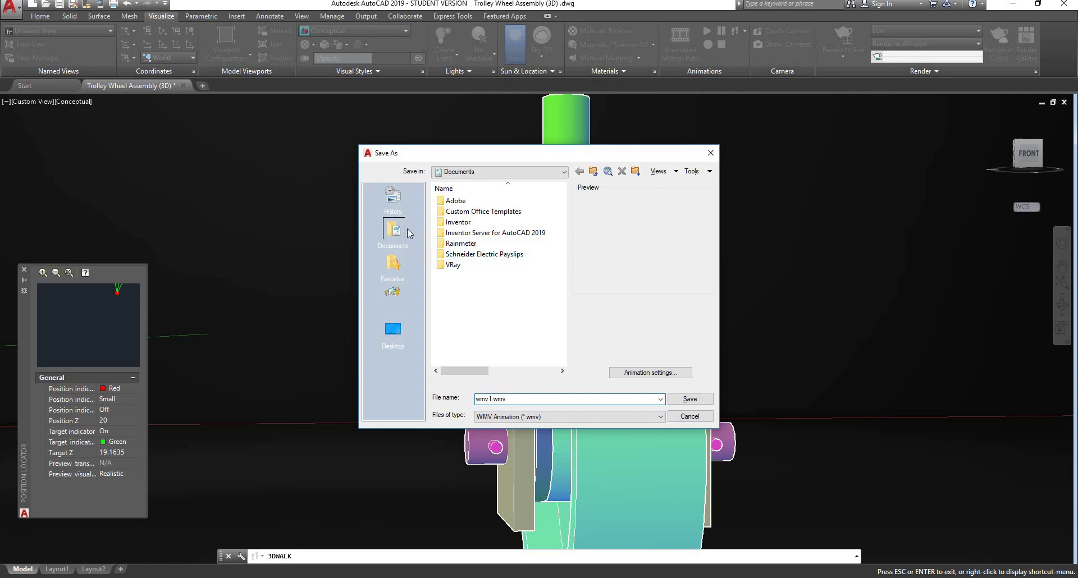
{"action": "left_click", "coordinate": [394, 343]}
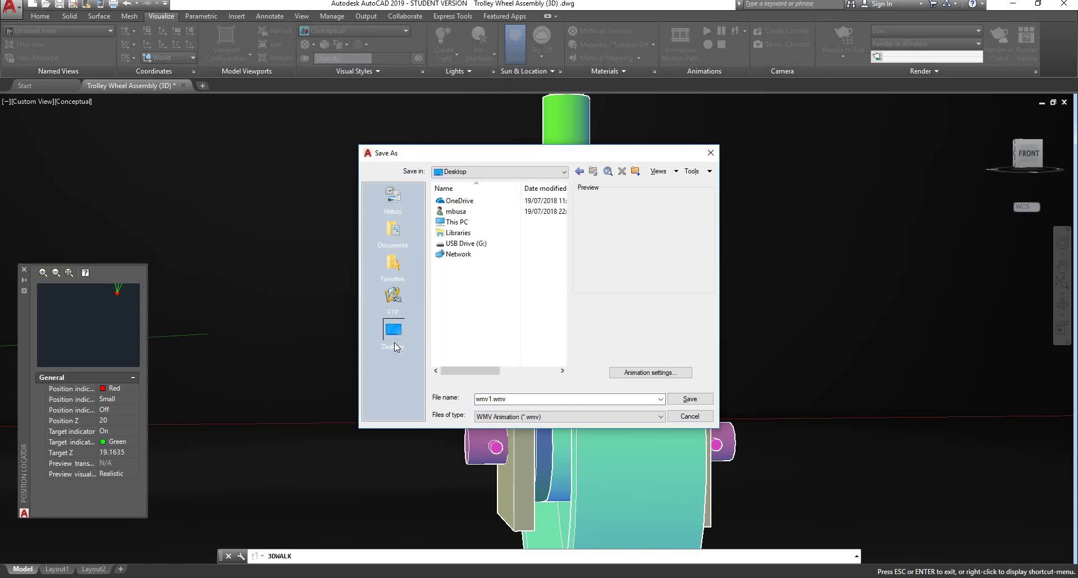
{"action": "left_click", "coordinate": [402, 233]}
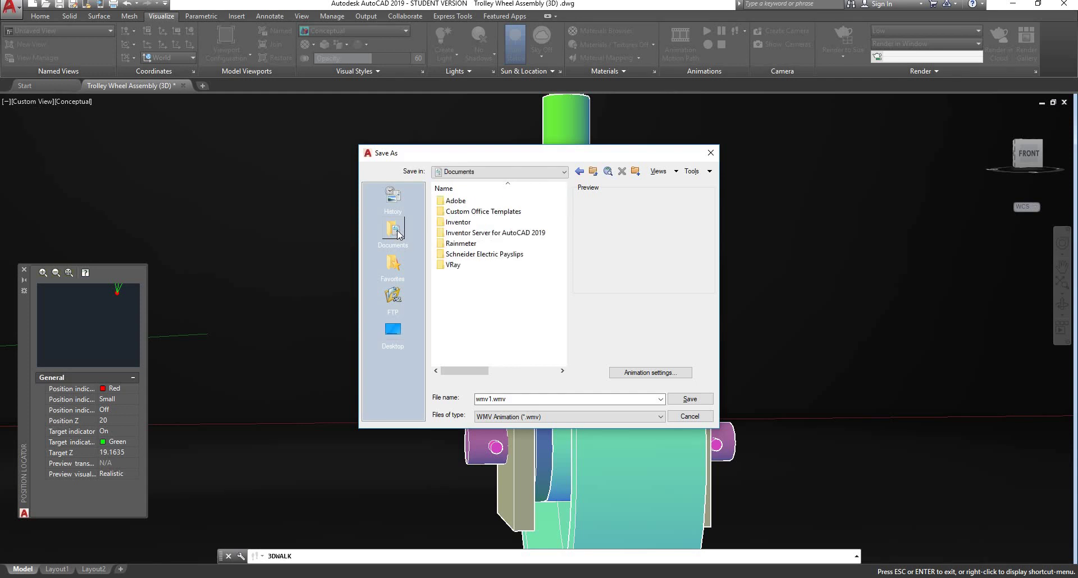
{"action": "left_click", "coordinate": [536, 175]}
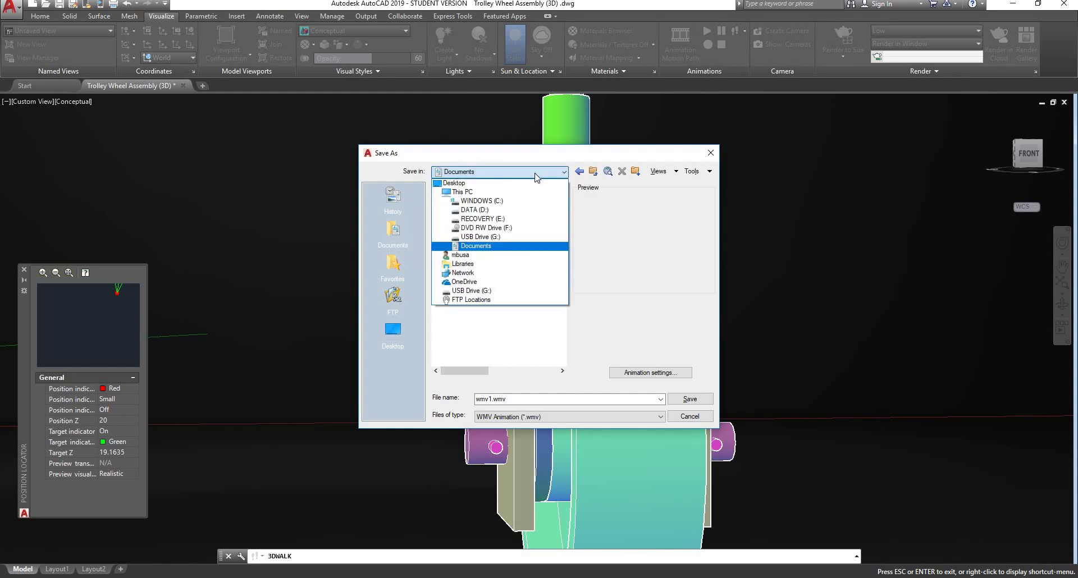
{"action": "left_click", "coordinate": [464, 264]}
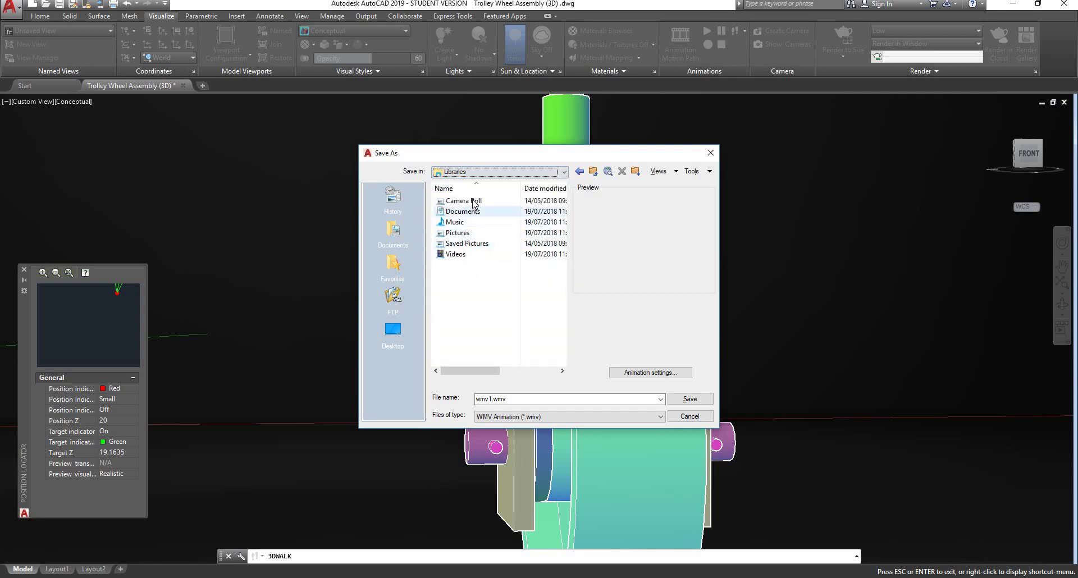
{"action": "left_click", "coordinate": [462, 232]}
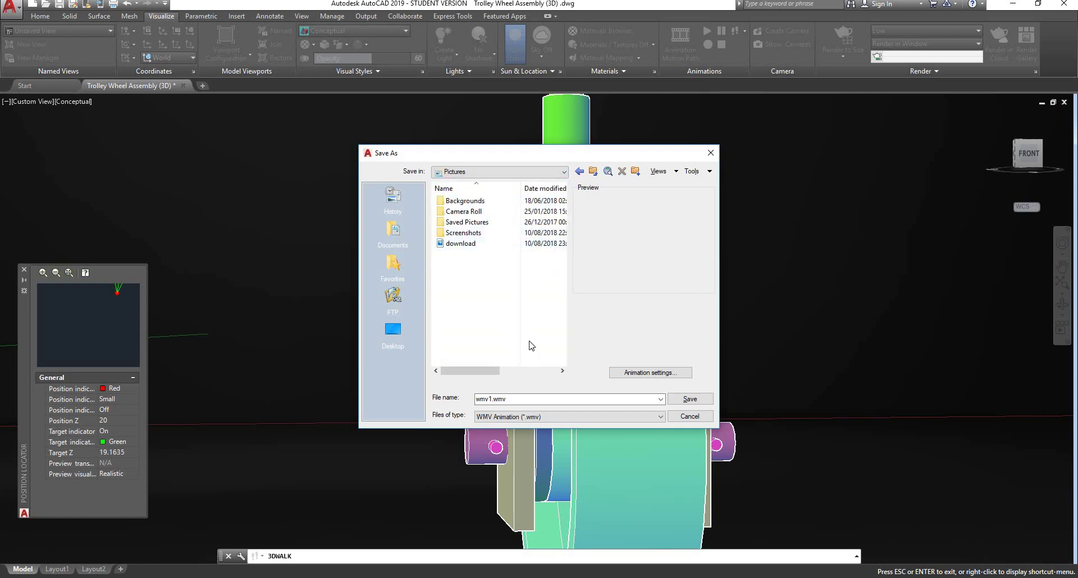
Configure the animation with the As displayed visual style, a 1024 x 768 resolution and a frame rate of 60 FPS.
{"action": "left_click", "coordinate": [674, 375]}
{"action": "left_click", "coordinate": [540, 275]}
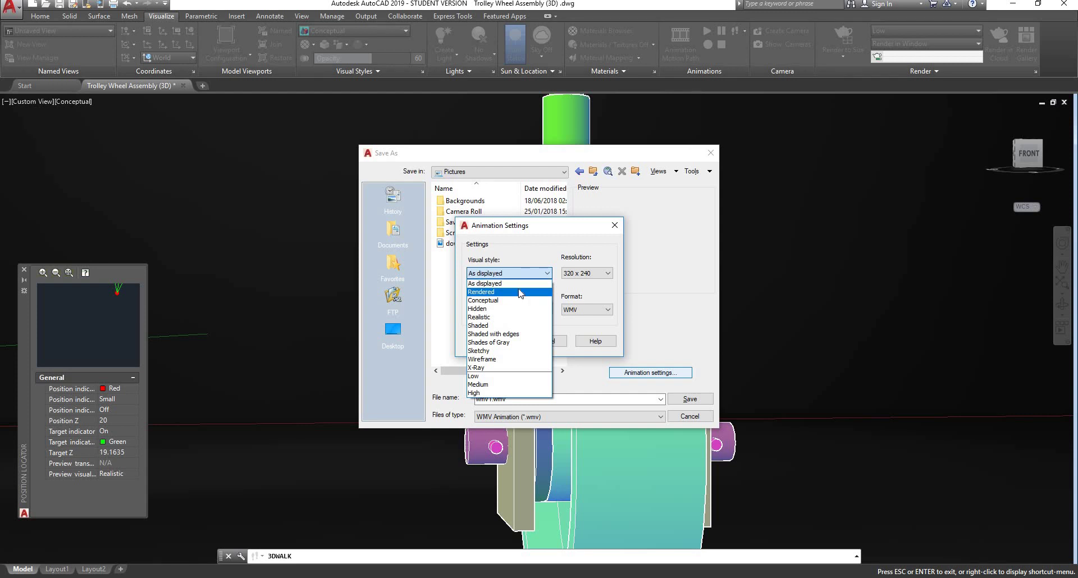
{"action": "left_click", "coordinate": [529, 282]}
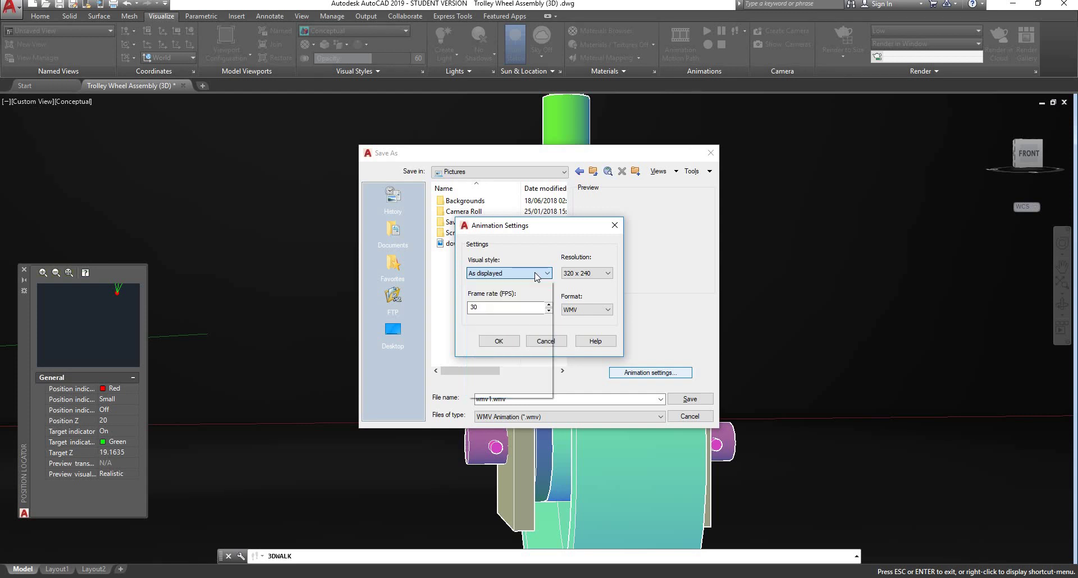
{"action": "left_click", "coordinate": [611, 275]}
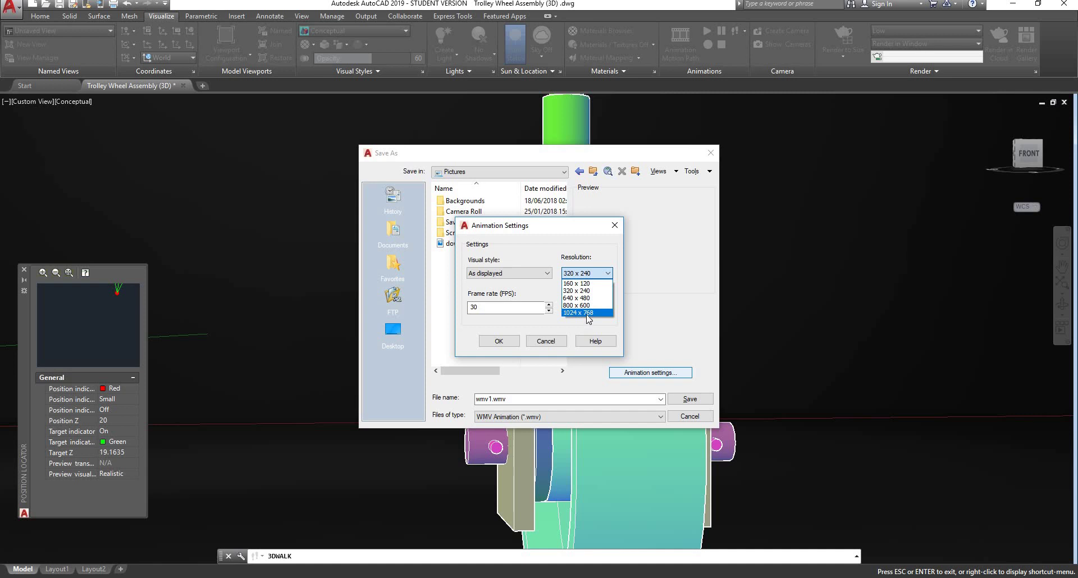
{"action": "left_click", "coordinate": [588, 312]}
{"action": "double_click", "coordinate": [487, 307]}
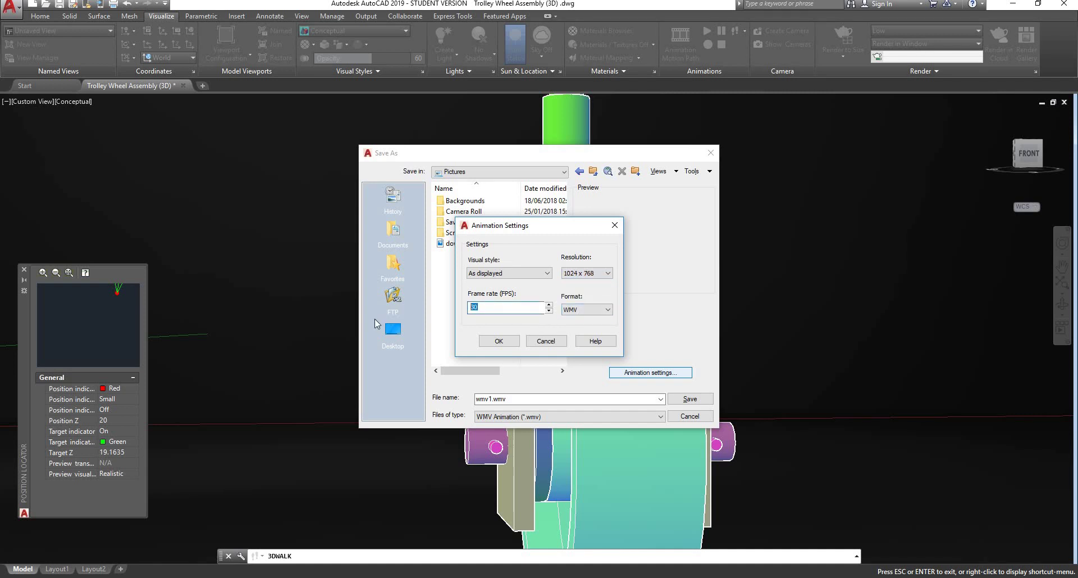
{"action": "type", "text": "60"}
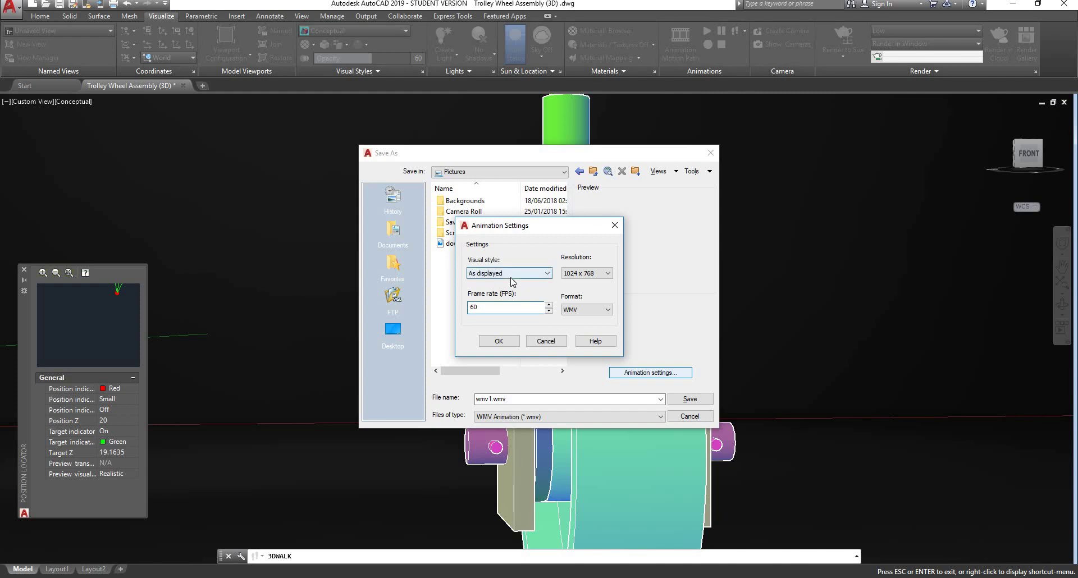
{"action": "left_click", "coordinate": [498, 341]}
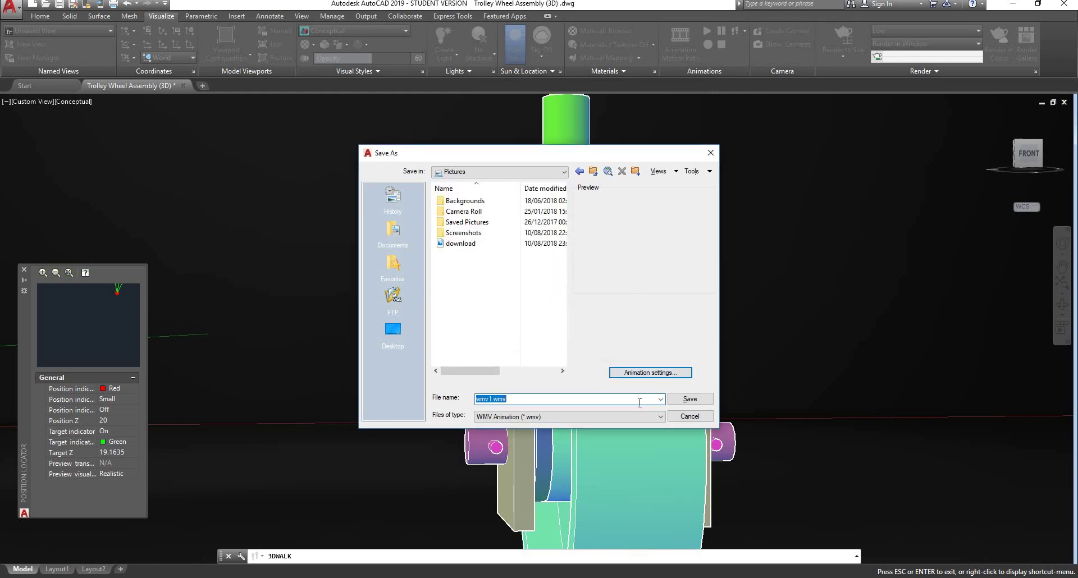
Change the animation's file name to 1.wmv.
{"action": "left_click", "coordinate": [490, 399]}
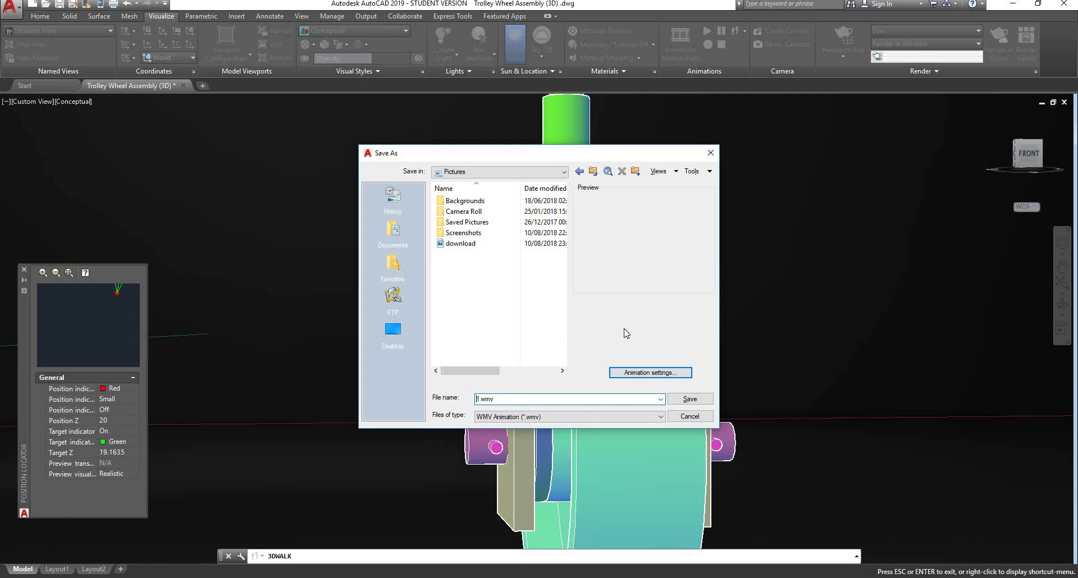
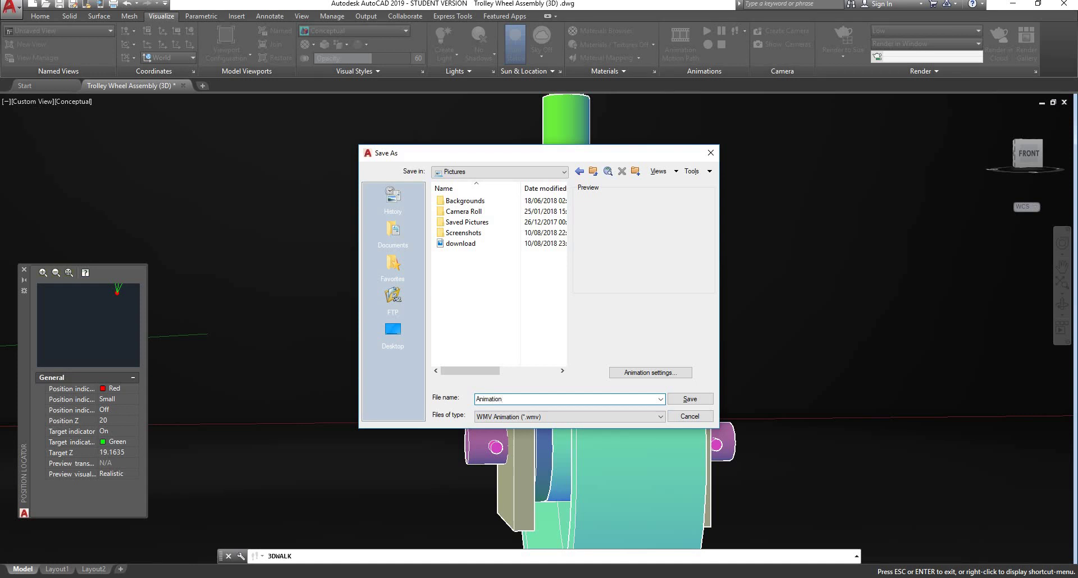
Save the WMV animation under the name Animation on USB Drive (G:) instead of the Pictures library.
{"action": "left_click", "coordinate": [689, 399]}
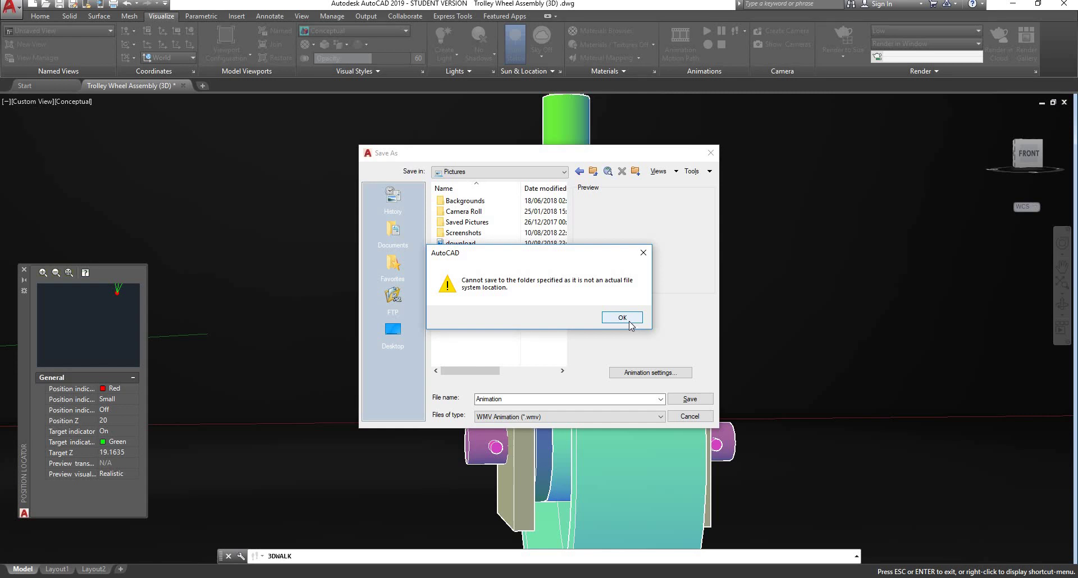
{"action": "left_click", "coordinate": [628, 321]}
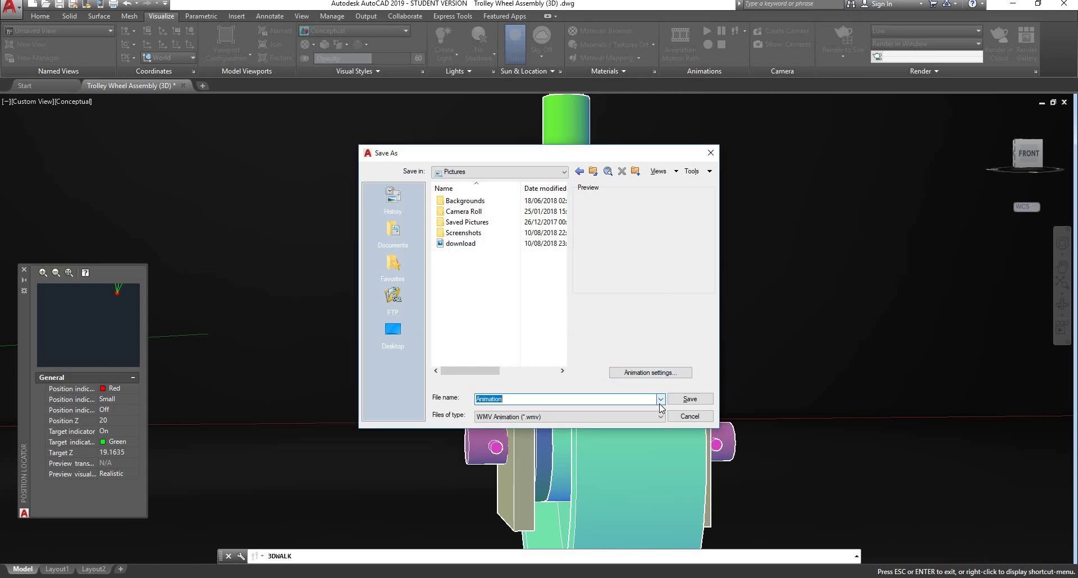
{"action": "left_click", "coordinate": [563, 171]}
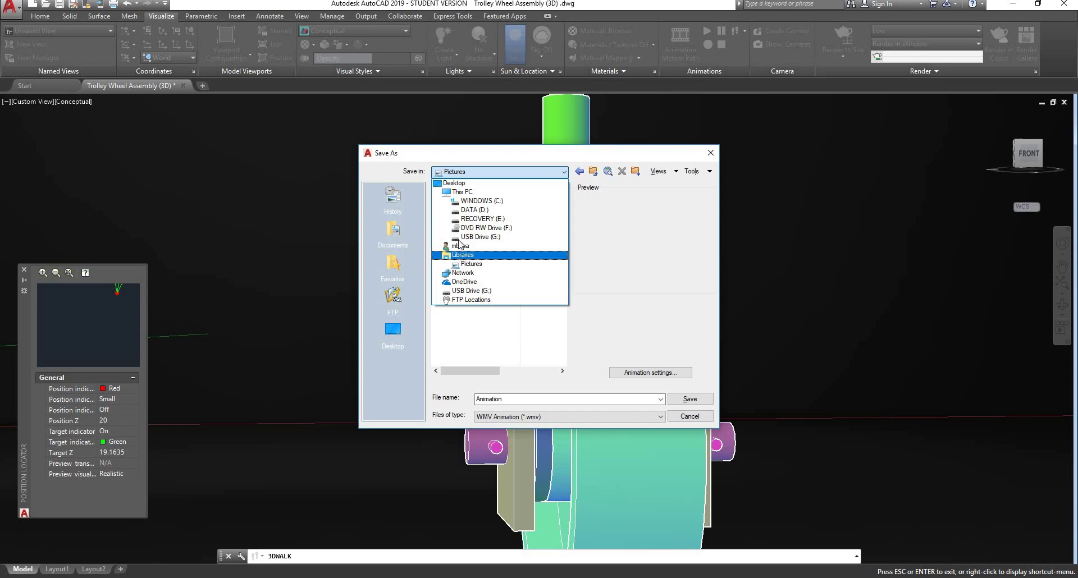
{"action": "left_click", "coordinate": [497, 237]}
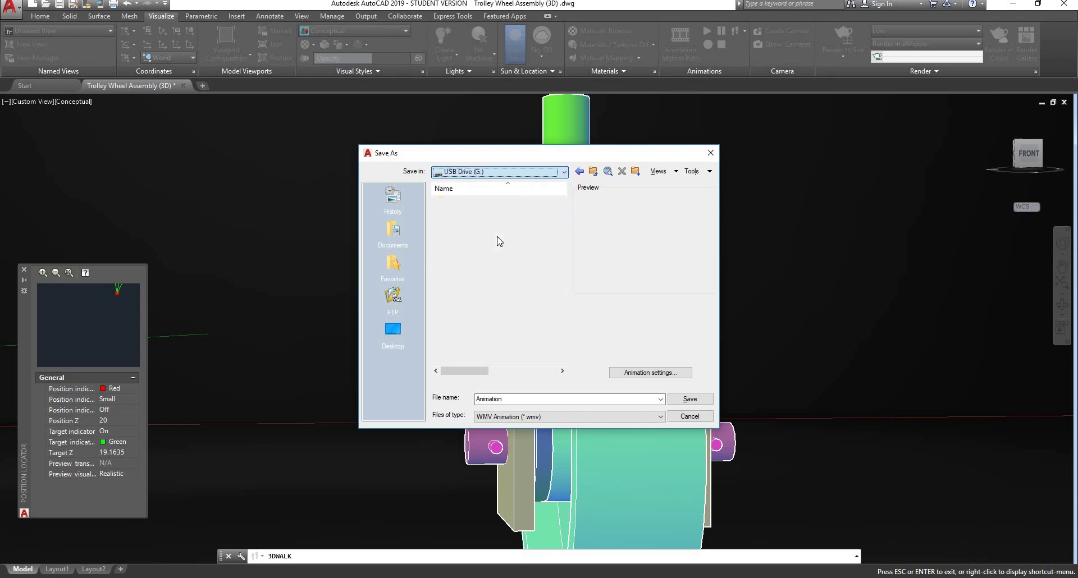
{"action": "left_click", "coordinate": [691, 398]}
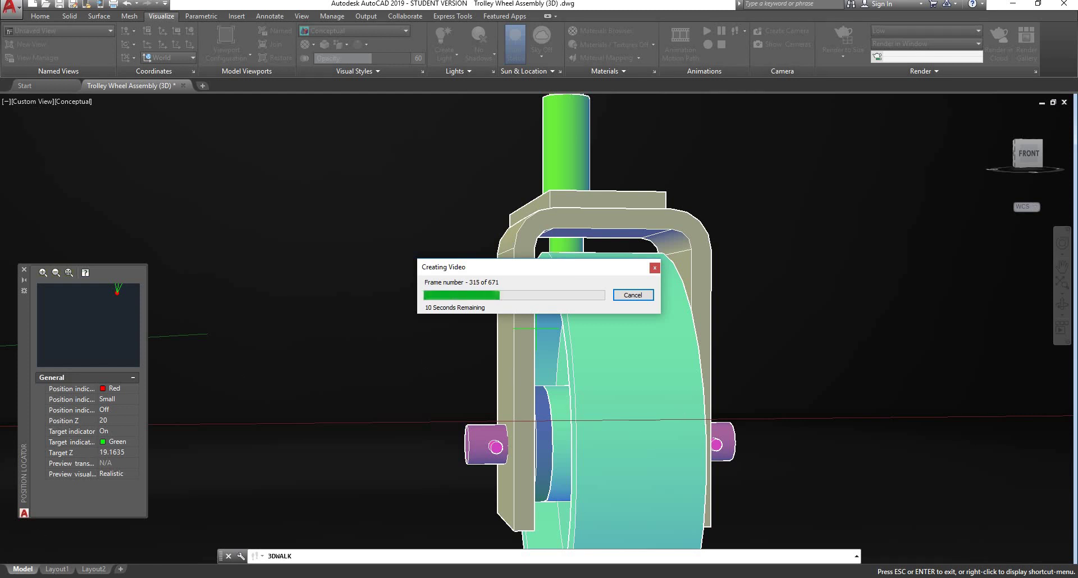
Switch to File Explorer to open the root folder of USB Drive (G:) and return to AutoCAD.
{"action": "mouse_move", "coordinate": [104, 577]}
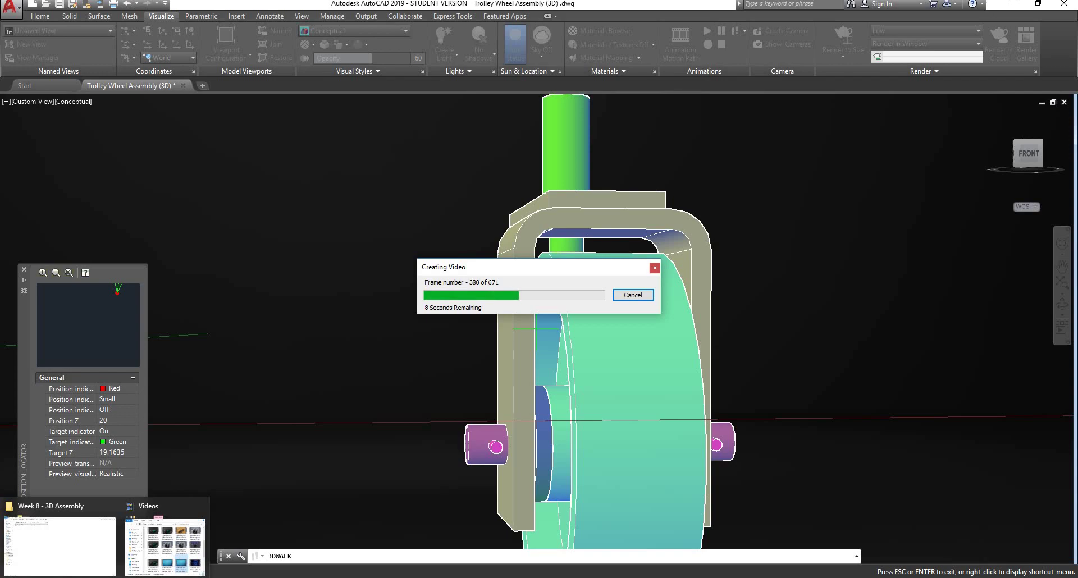
{"action": "left_click", "coordinate": [46, 560]}
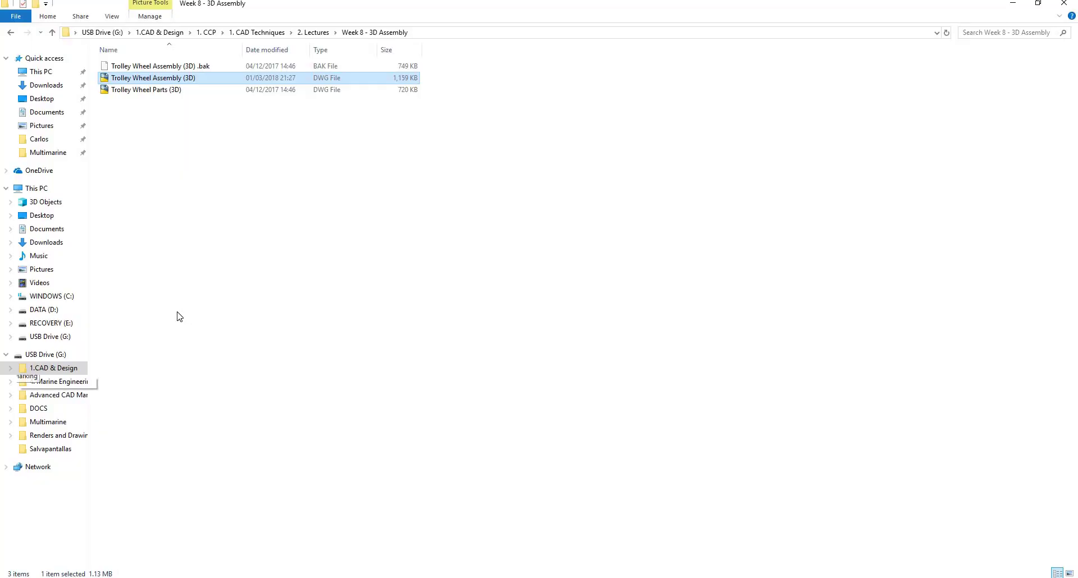
{"action": "left_click", "coordinate": [60, 356]}
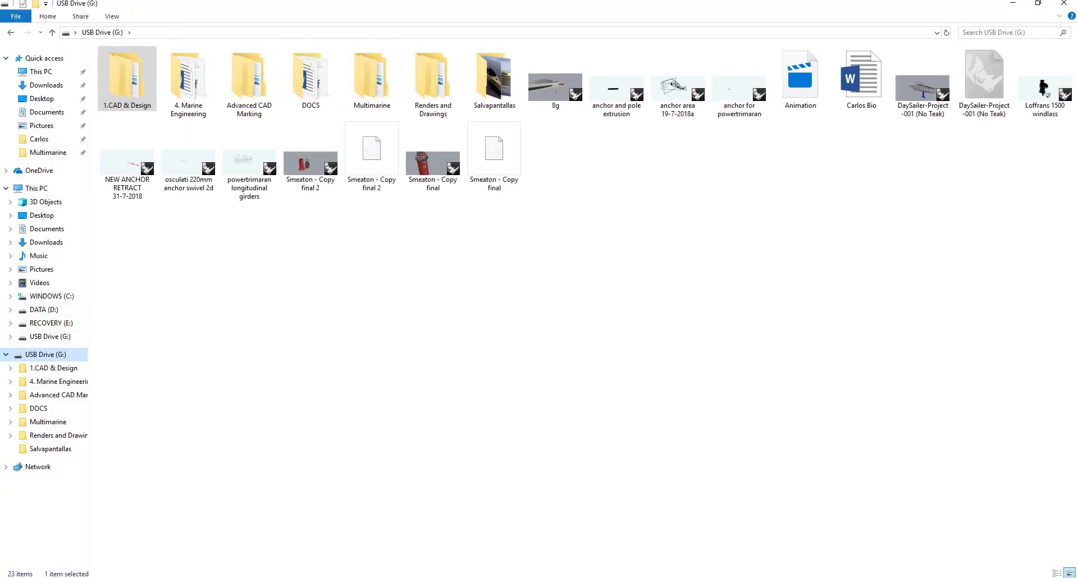
{"action": "mouse_move", "coordinate": [121, 577]}
{"action": "left_click", "coordinate": [169, 559]}
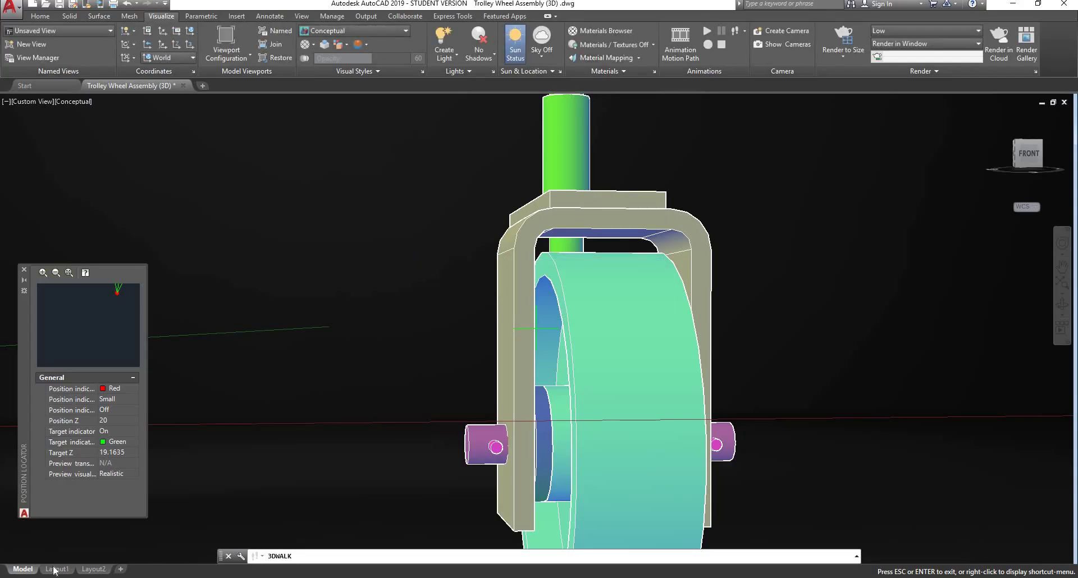
Play the saved Animation video from USB Drive (G:) in Films & TV and close the player.
{"action": "mouse_move", "coordinate": [121, 577]}
{"action": "left_click", "coordinate": [104, 559]}
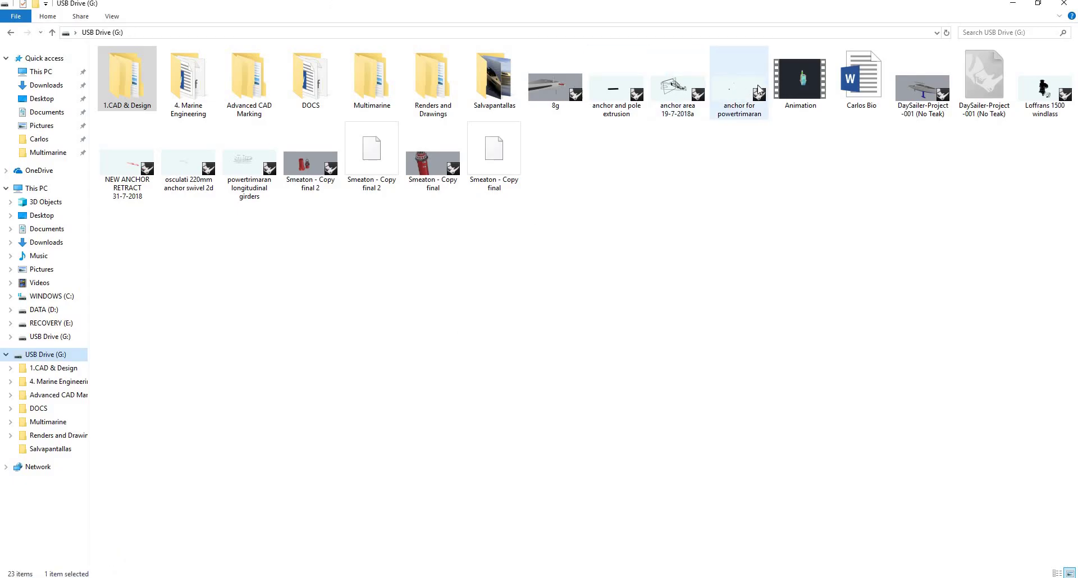
{"action": "double_click", "coordinate": [788, 88]}
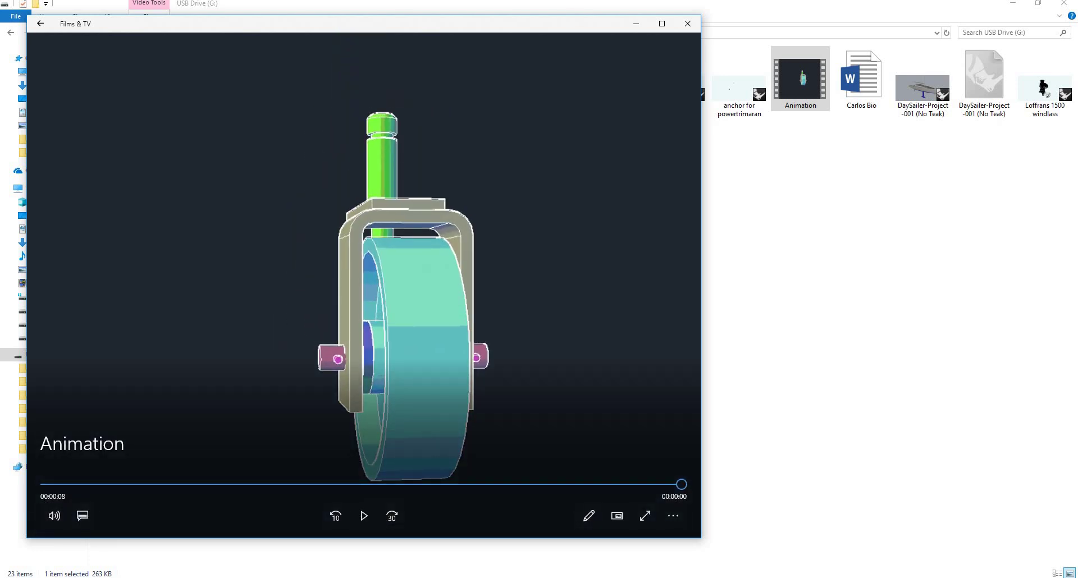
{"action": "left_click", "coordinate": [688, 24]}
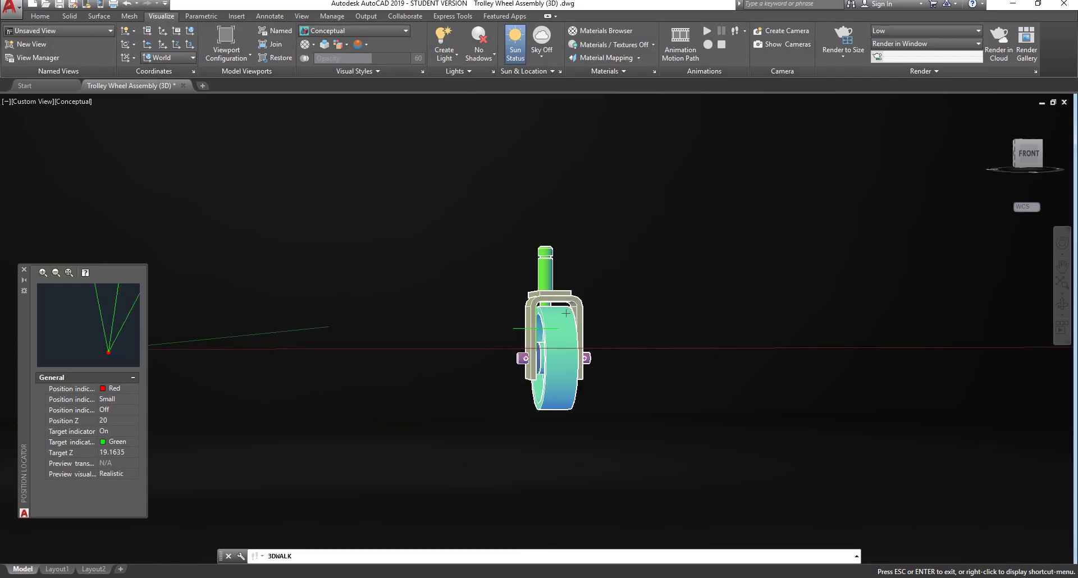
Turn the close walking view across the wheel and change the navigation mode to Fly.
{"action": "left_click_drag", "start_coordinate": [552, 337], "coordinate": [605, 365]}
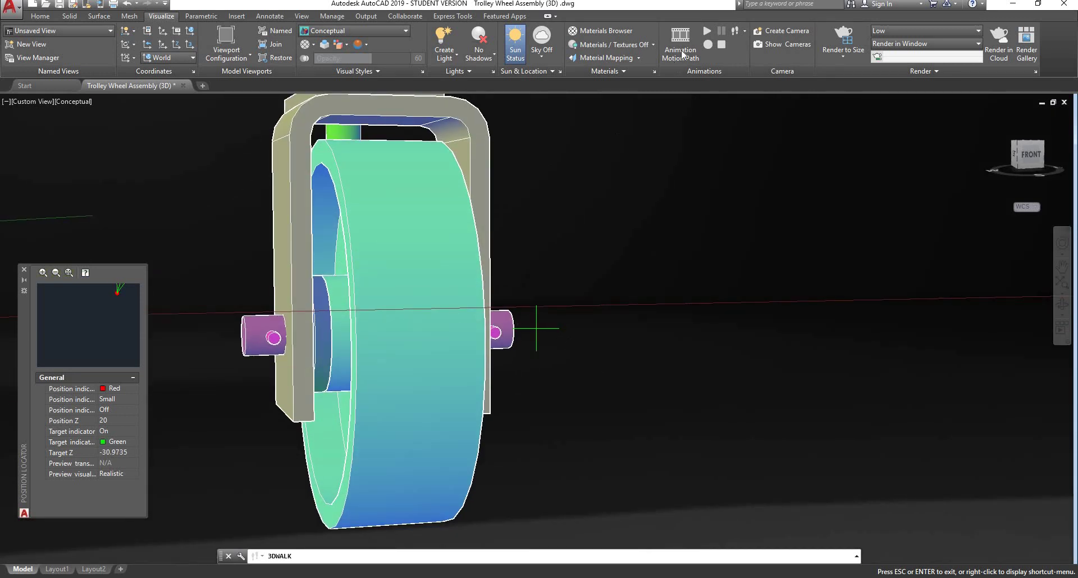
{"action": "left_click", "coordinate": [745, 31]}
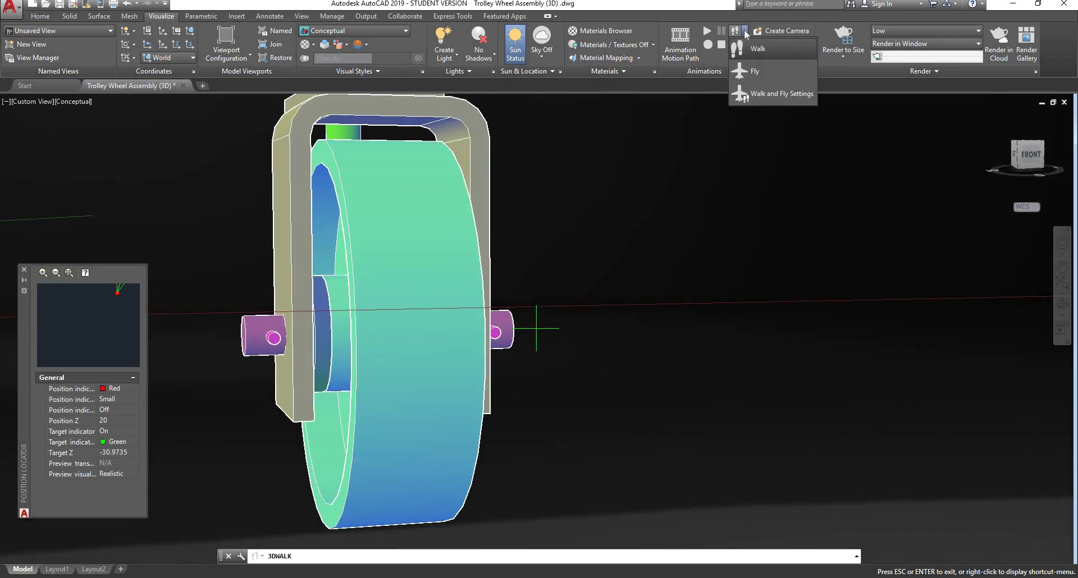
{"action": "left_click", "coordinate": [751, 74]}
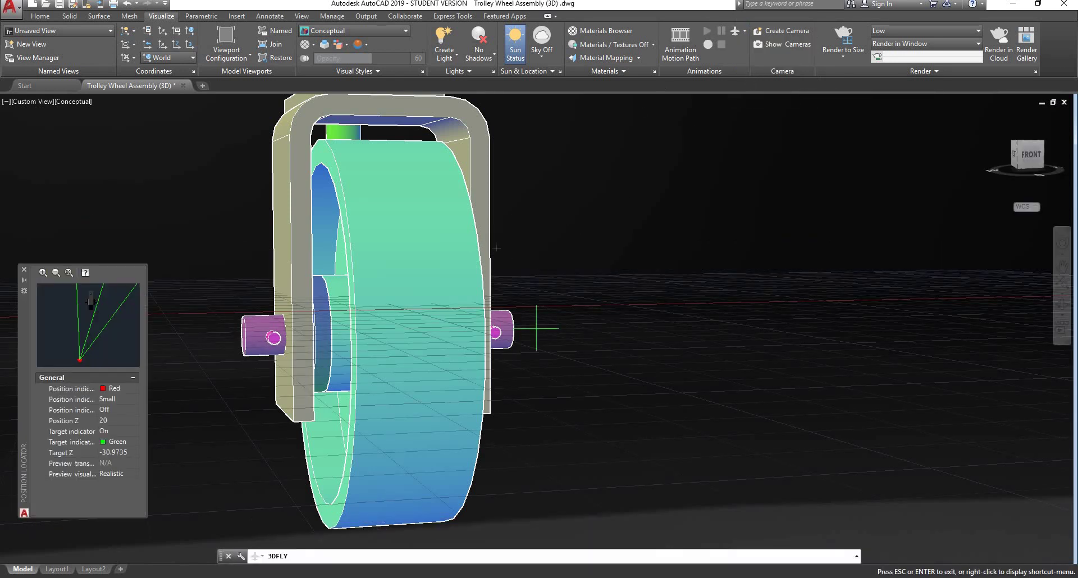
Turn the flying view around the wheel and fork, tilting it up until the top of the stem is centred.
{"action": "left_click_drag", "start_coordinate": [479, 234], "coordinate": [518, 316]}
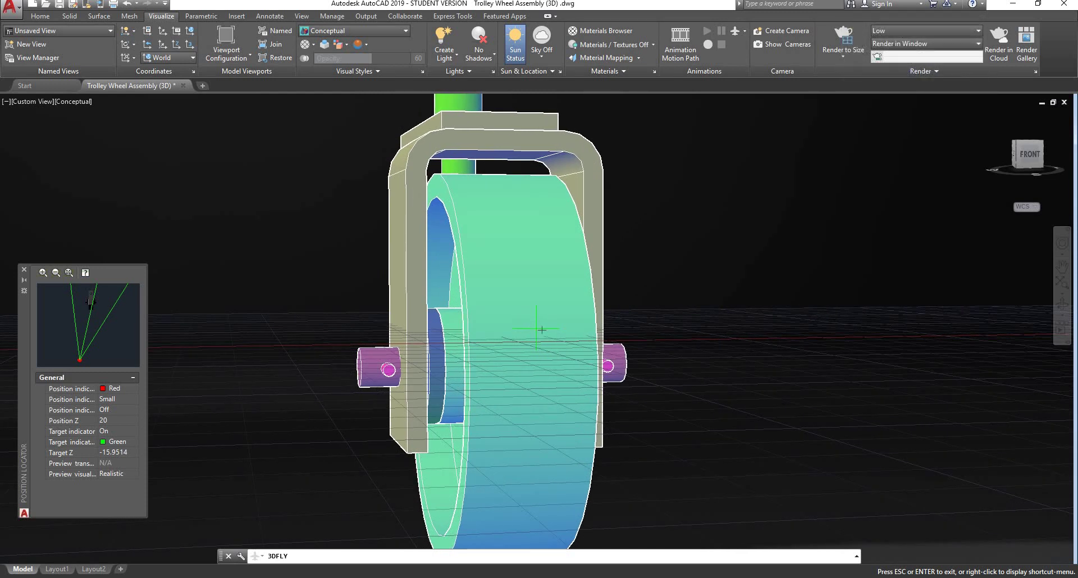
{"action": "left_click_drag", "start_coordinate": [496, 310], "coordinate": [478, 242]}
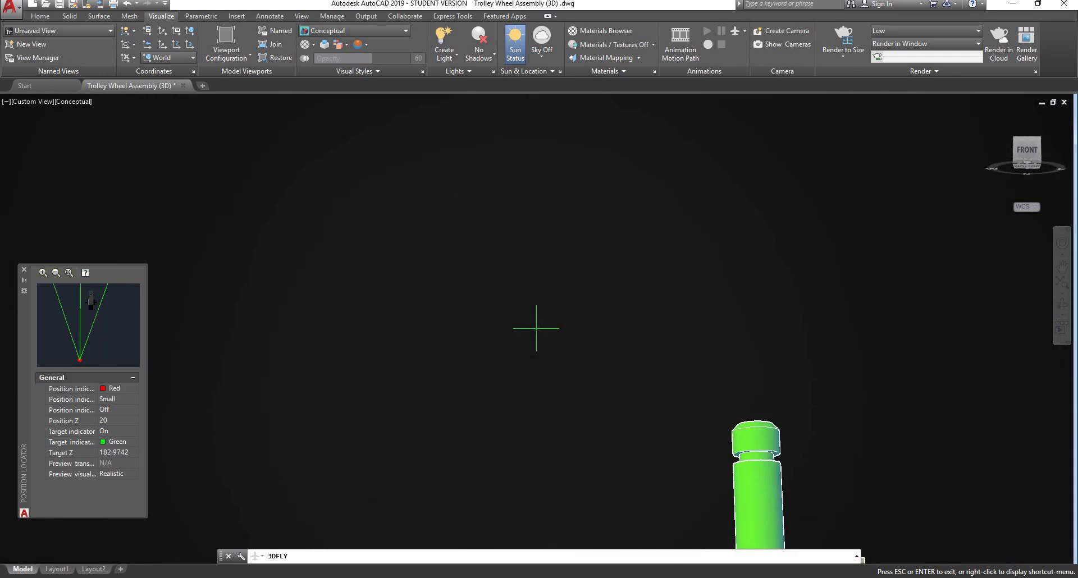
{"action": "left_click_drag", "start_coordinate": [532, 327], "coordinate": [564, 478]}
{"action": "left_click_drag", "start_coordinate": [537, 385], "coordinate": [593, 407]}
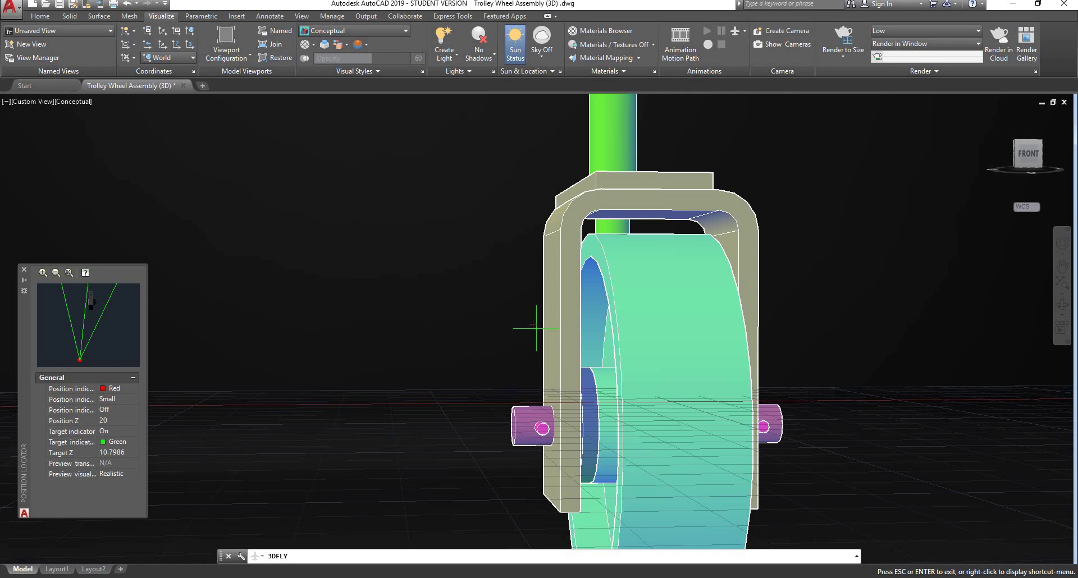
{"action": "left_click_drag", "start_coordinate": [536, 329], "coordinate": [557, 246]}
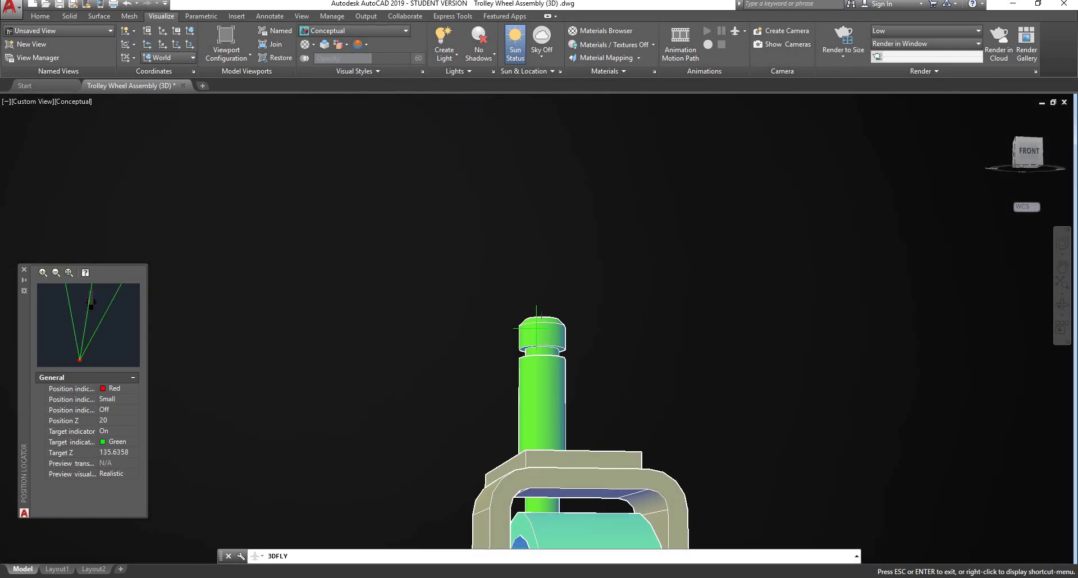
Fly forward past the stem, back away again, and tilt the view down onto the wheel.
{"action": "key", "text": "Up"}
{"action": "key", "text": "Up"}
{"action": "key", "text": "Up"}
{"action": "key", "text": "Up"}
{"action": "key", "text": "Up"}
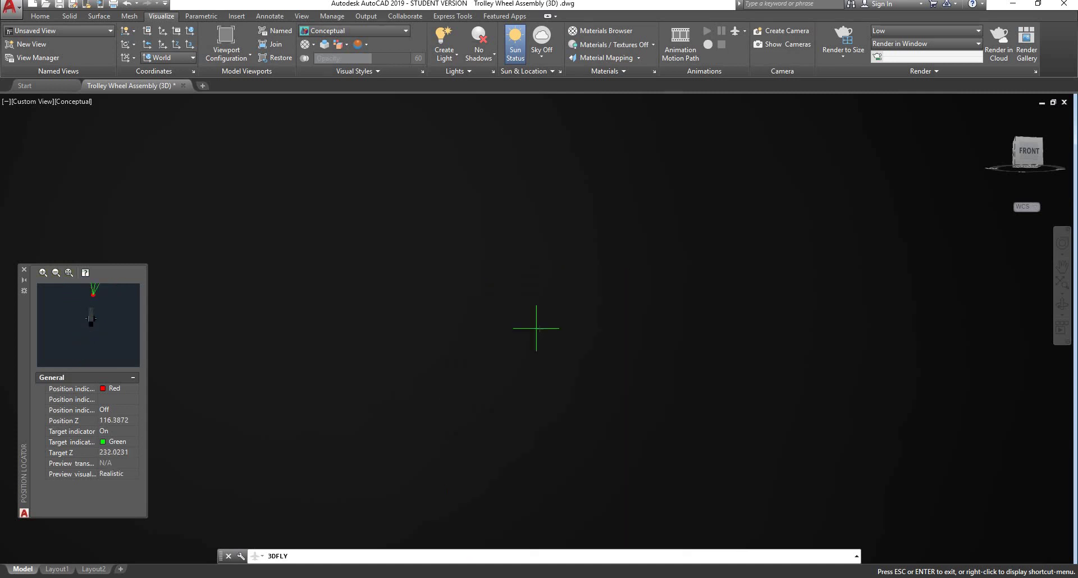
{"action": "key", "text": "Down"}
{"action": "key", "text": "Down"}
{"action": "key", "text": "Down"}
{"action": "key", "text": "Down"}
{"action": "left_click_drag", "start_coordinate": [539, 329], "coordinate": [547, 528]}
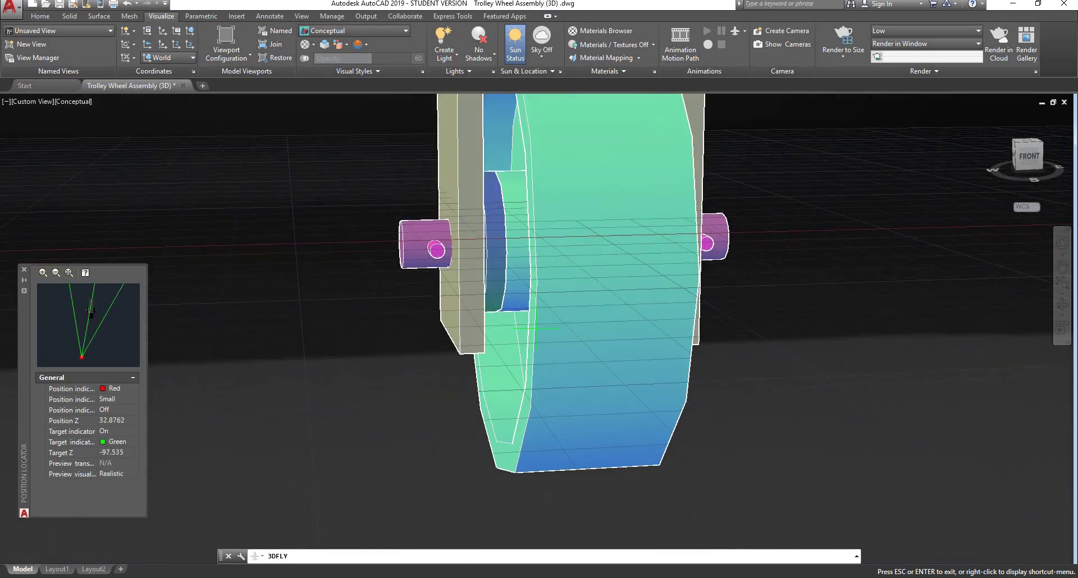
Fly backward and forward around the assembly, turning the view to approach the stem's top from the front-right side.
{"action": "key", "text": "Down"}
{"action": "key", "text": "Down"}
{"action": "key", "text": "Down"}
{"action": "key", "text": "Down"}
{"action": "key", "text": "Down"}
{"action": "left_click_drag", "start_coordinate": [548, 338], "coordinate": [491, 255]}
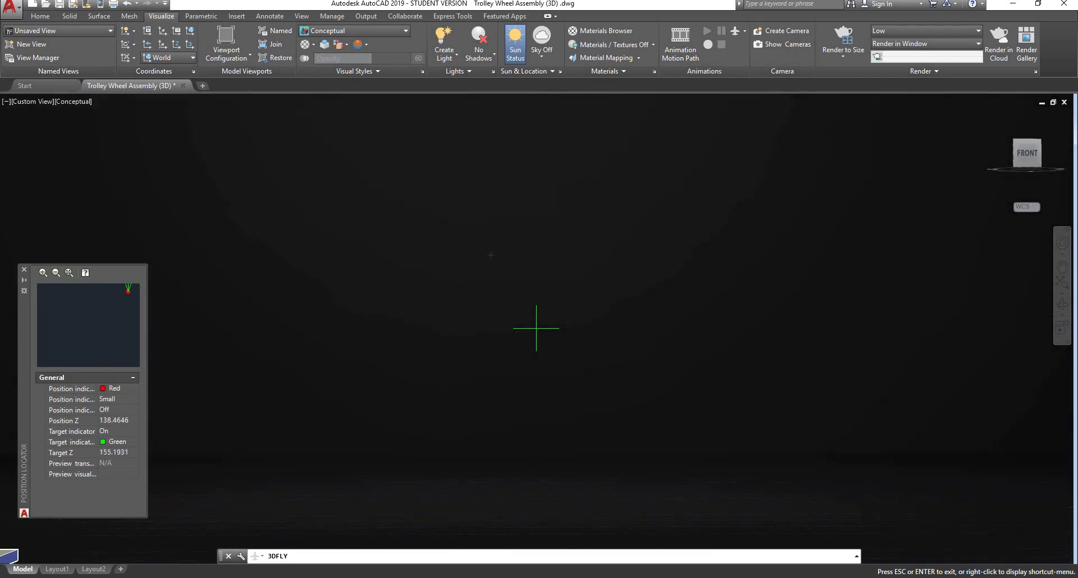
{"action": "left_click_drag", "start_coordinate": [443, 328], "coordinate": [219, 388]}
{"action": "key", "text": "Down"}
{"action": "key", "text": "Down"}
{"action": "key", "text": "Up"}
{"action": "left_click_drag", "start_coordinate": [536, 329], "coordinate": [567, 286]}
{"action": "key", "text": "Up"}
{"action": "key", "text": "Up"}
{"action": "key", "text": "Up"}
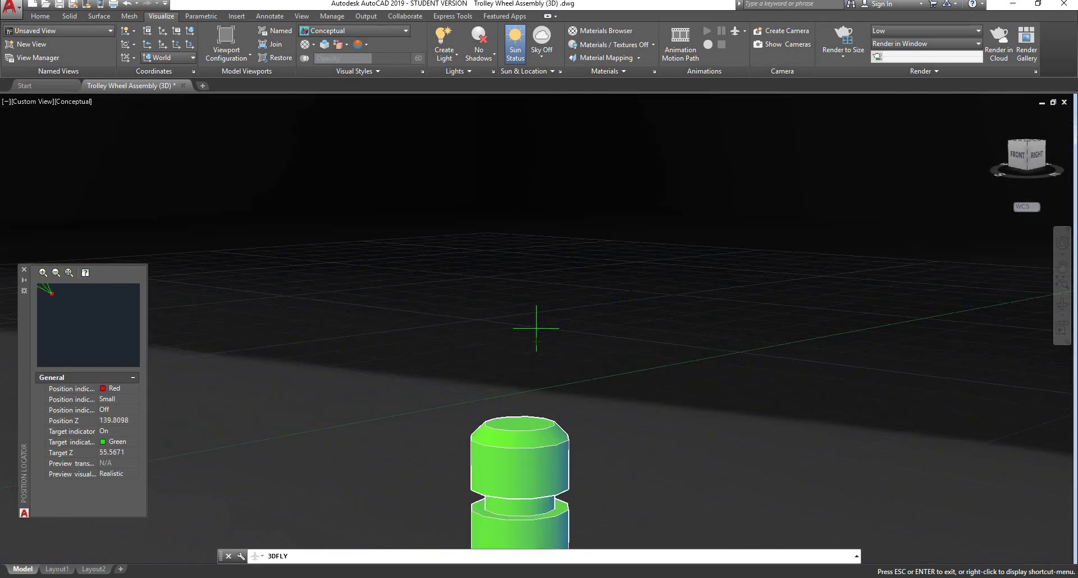
Fly around the assembly from above towards its front, tilt up to the stem, and exit Fly mode.
{"action": "left_click_drag", "start_coordinate": [531, 349], "coordinate": [534, 394]}
{"action": "key", "text": "Down"}
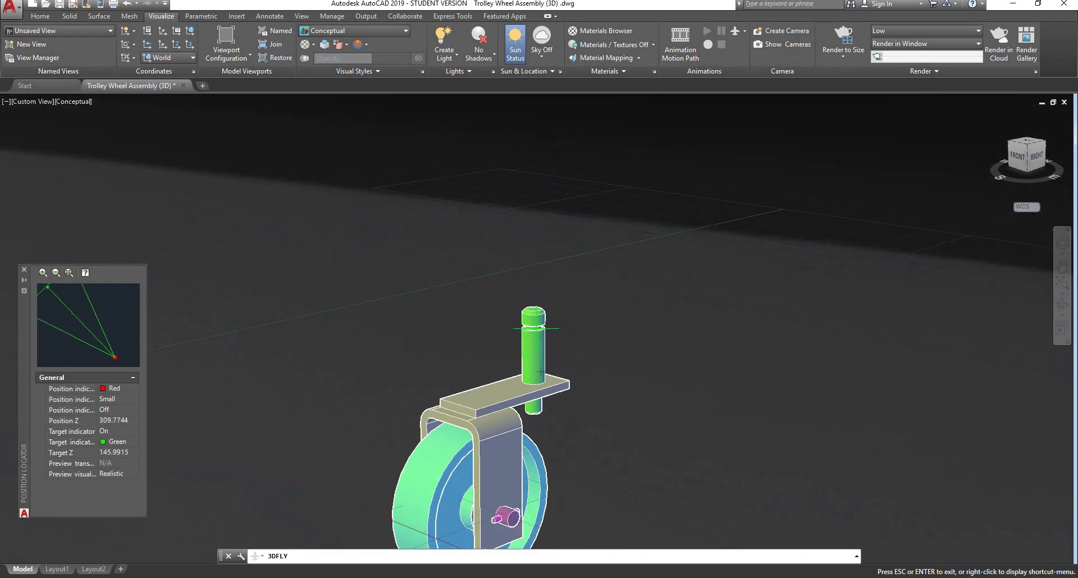
{"action": "key", "text": "Up"}
{"action": "key", "text": "Up"}
{"action": "key", "text": "Up"}
{"action": "key", "text": "Up"}
{"action": "key", "text": "Up"}
{"action": "key", "text": "Up"}
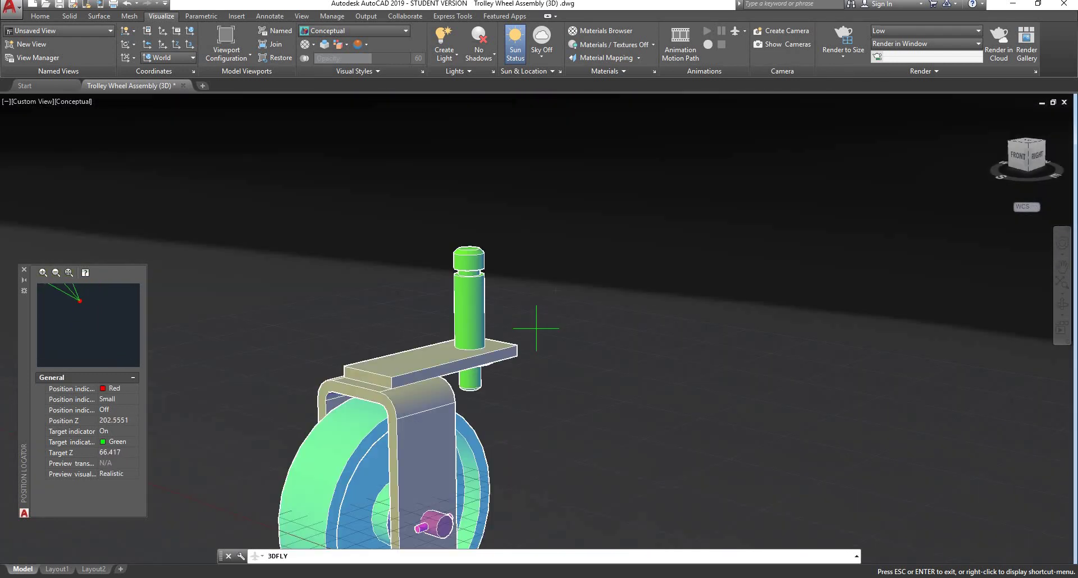
{"action": "key", "text": "Left"}
{"action": "key", "text": "Left"}
{"action": "key", "text": "Left"}
{"action": "key", "text": "Left"}
{"action": "left_click_drag", "start_coordinate": [536, 328], "coordinate": [562, 283]}
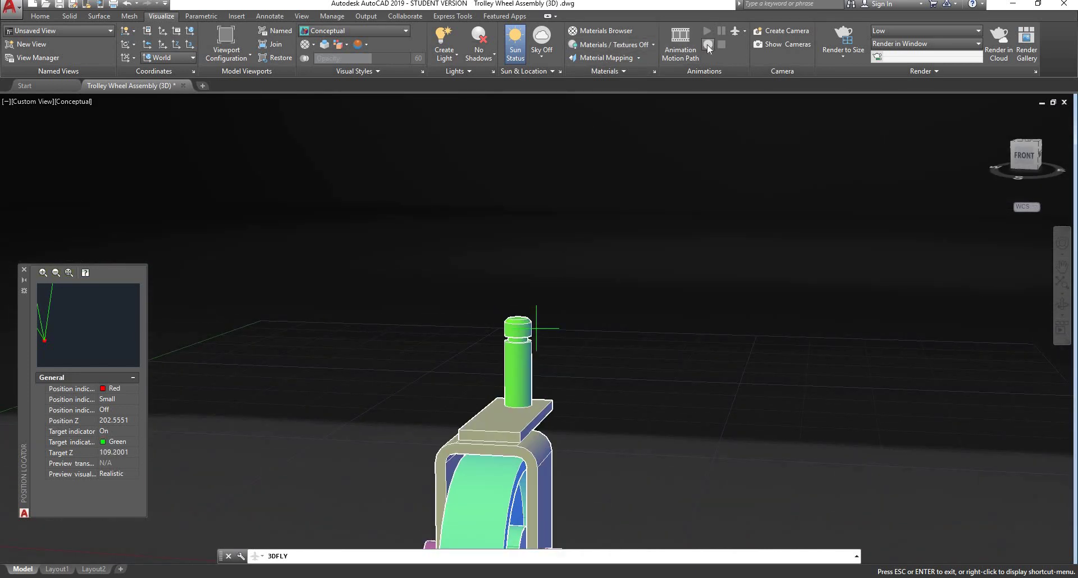
{"action": "left_click", "coordinate": [708, 44]}
{"action": "key", "text": "Escape"}
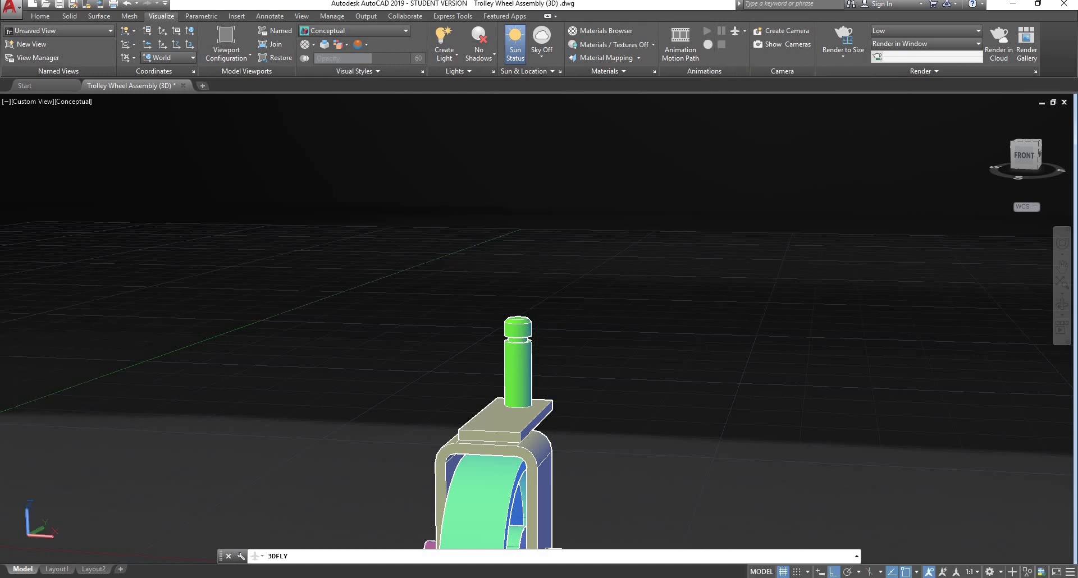
Orbit and zoom to an elevated front view showing the whole wheel assembly with free space around it.
{"action": "scroll", "coordinate": [580, 253], "scroll_direction": "down", "scroll_amount": 2}
{"action": "scroll", "coordinate": [595, 270], "scroll_direction": "up", "scroll_amount": 1}
{"action": "scroll", "coordinate": [590, 286], "scroll_direction": "down", "scroll_amount": 2}
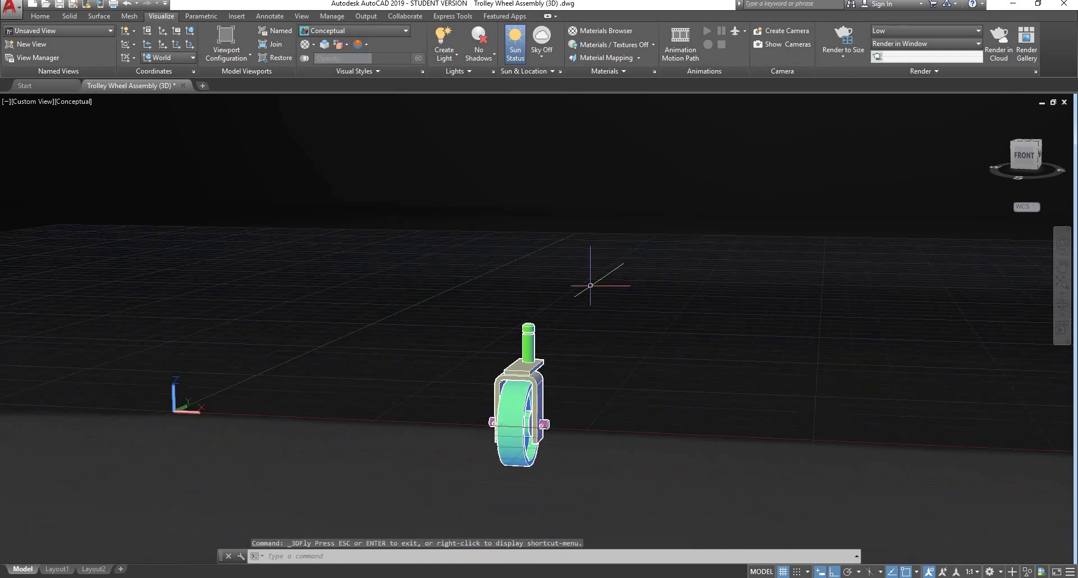
{"action": "middle_click_drag", "start_coordinate": [627, 336], "coordinate": [580, 219]}
{"action": "scroll", "coordinate": [502, 261], "scroll_direction": "up", "scroll_amount": 2}
{"action": "middle_click_drag", "start_coordinate": [509, 297], "coordinate": [580, 270], "text": "shift"}
{"action": "left_click_drag", "start_coordinate": [579, 270], "coordinate": [629, 323]}
{"action": "middle_click_drag", "start_coordinate": [630, 324], "coordinate": [619, 321], "text": "shift"}
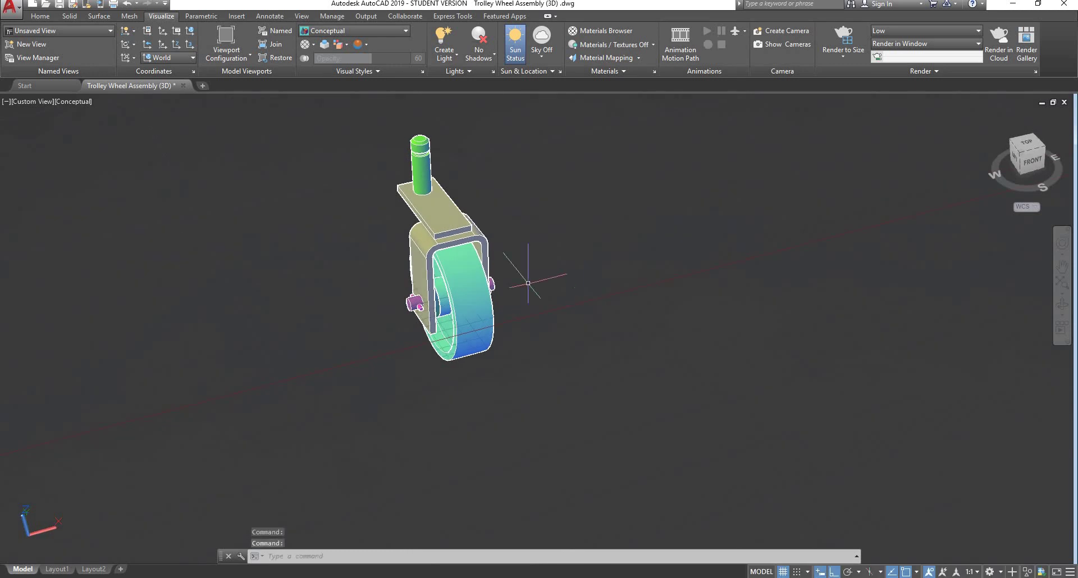
{"action": "scroll", "coordinate": [526, 277], "scroll_direction": "down", "scroll_amount": 2}
{"action": "scroll", "coordinate": [524, 275], "scroll_direction": "up", "scroll_amount": 3}
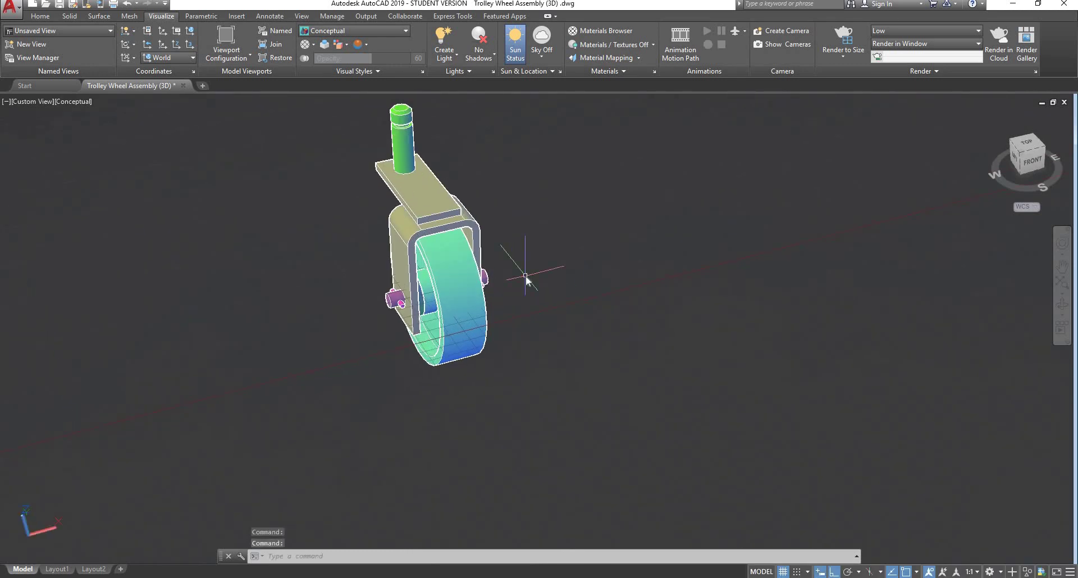
Draw a circle of radius 250 around the assembly, centred on the wheel with the 3D Center of face snap.
{"action": "type", "text": "c"}
{"action": "key", "text": "Return"}
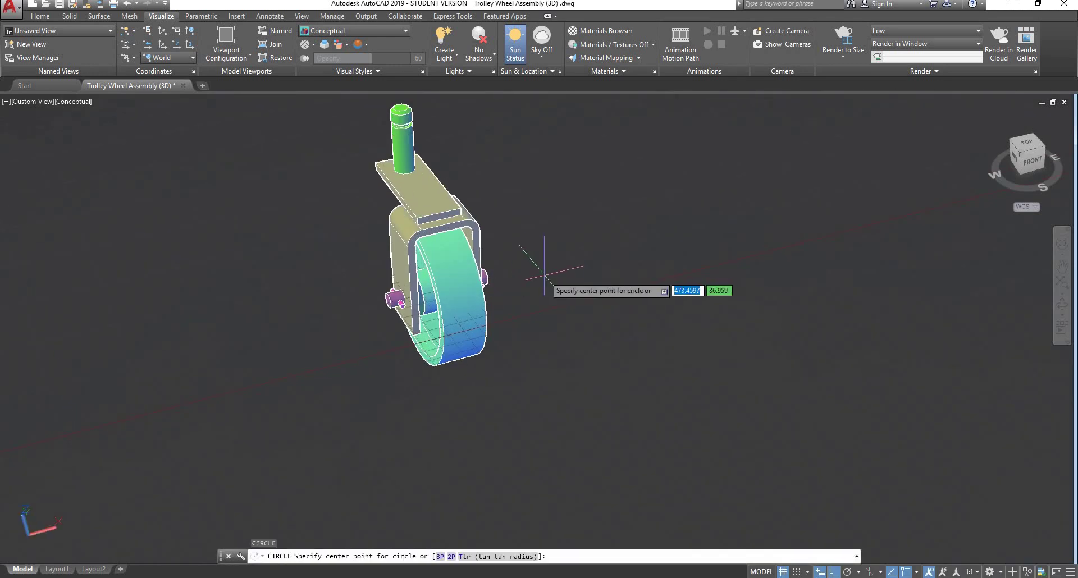
{"action": "right_click", "coordinate": [568, 256], "text": "shift"}
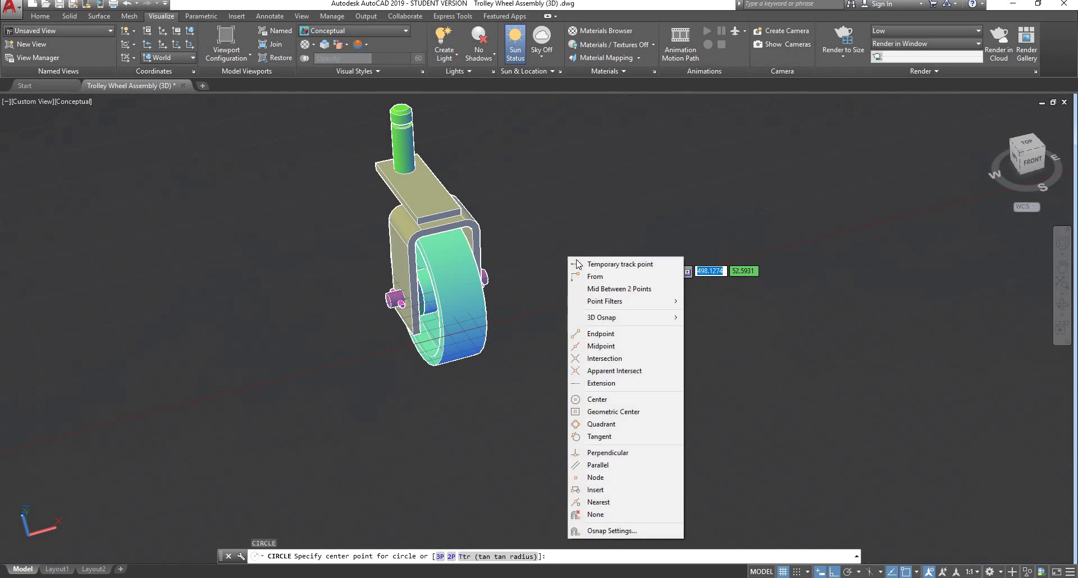
{"action": "mouse_move", "coordinate": [633, 321]}
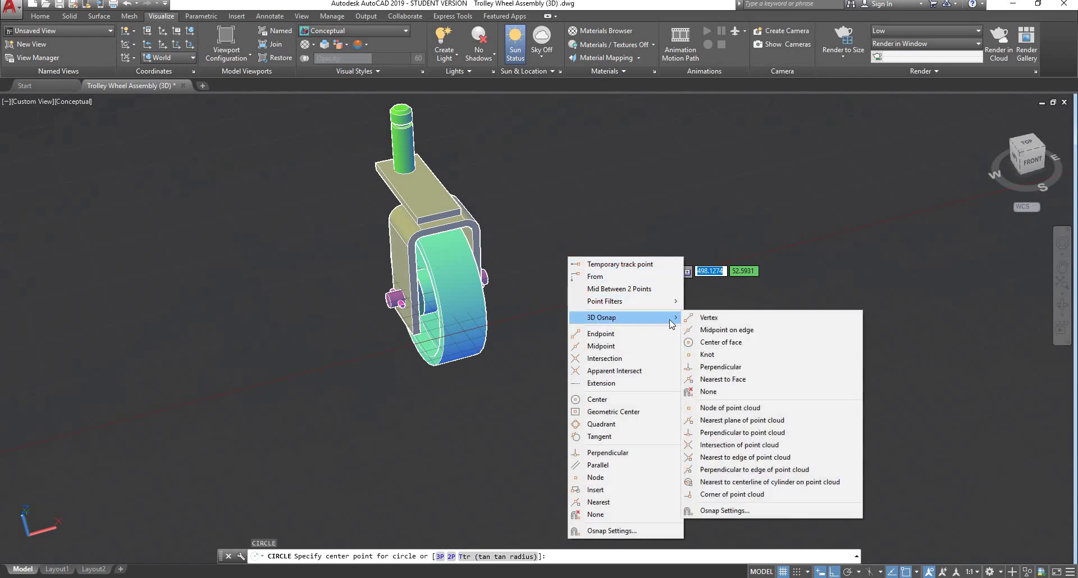
{"action": "left_click", "coordinate": [721, 341]}
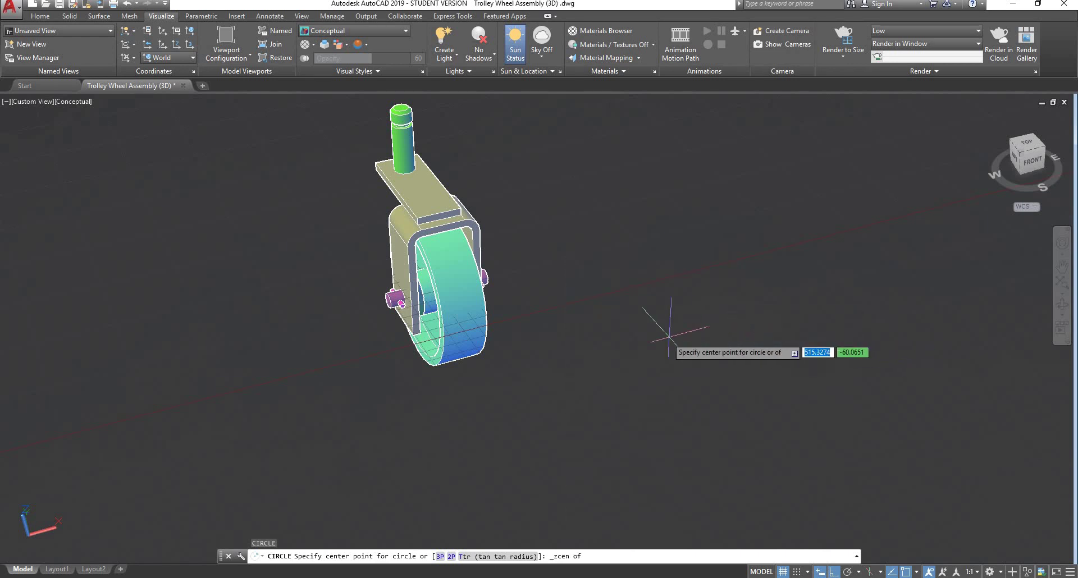
{"action": "left_click", "coordinate": [450, 285]}
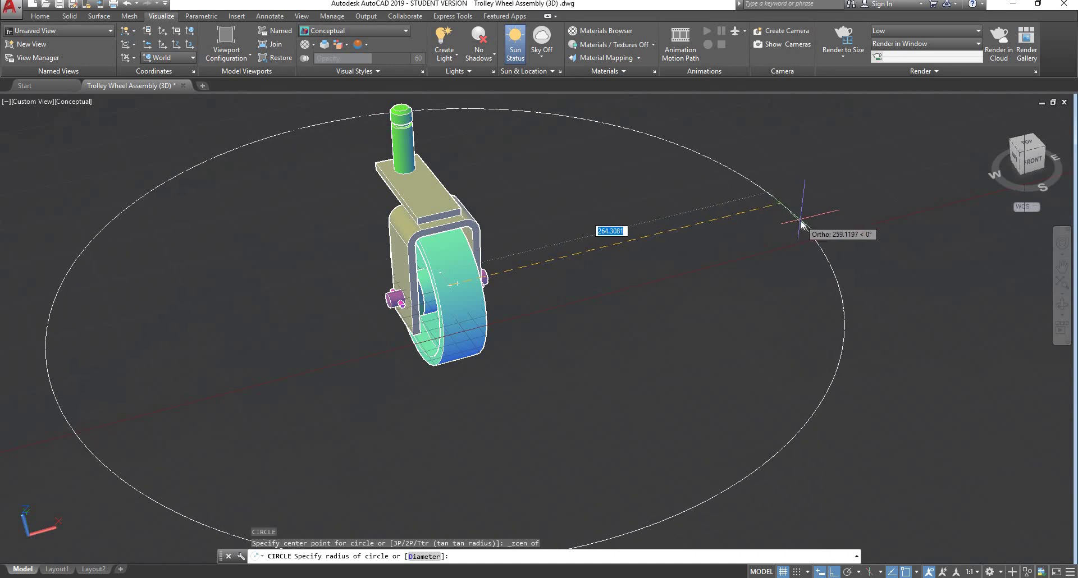
{"action": "type", "text": "250"}
{"action": "key", "text": "Return"}
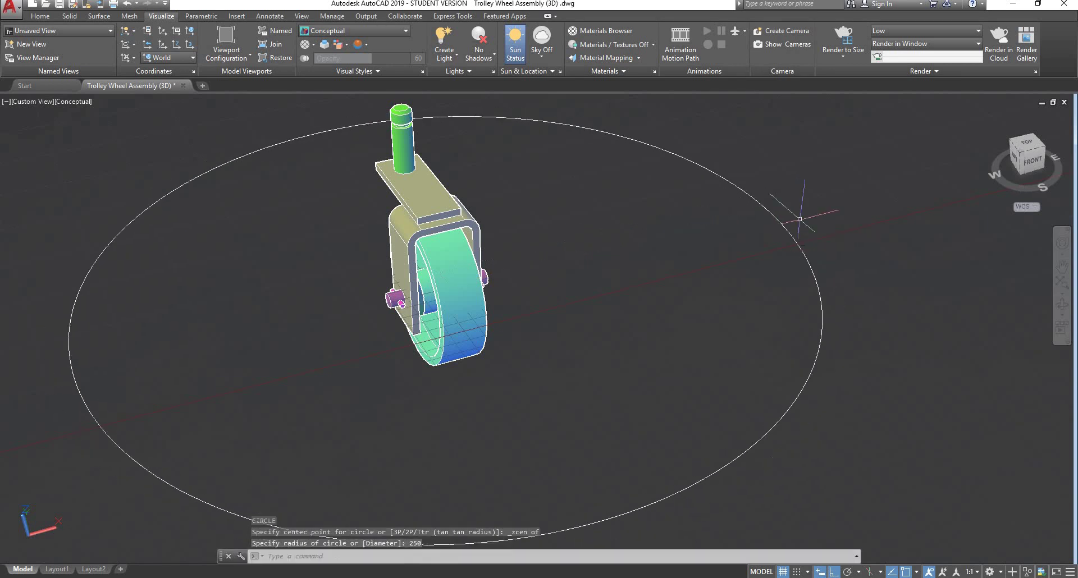
Lower the view of the assembly and its circle, and switch the visual style to 2D Wireframe and back to Conceptual.
{"action": "scroll", "coordinate": [732, 275], "scroll_direction": "down", "scroll_amount": 3}
{"action": "middle_click_drag", "start_coordinate": [645, 303], "coordinate": [666, 329], "text": "shift"}
{"action": "scroll", "coordinate": [539, 320], "scroll_direction": "up", "scroll_amount": 2}
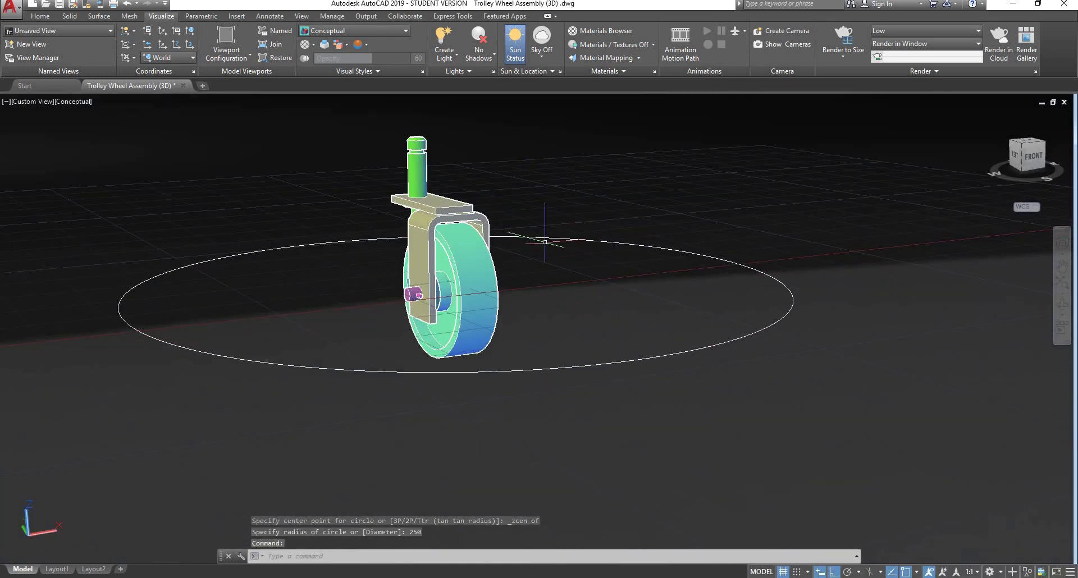
{"action": "left_click", "coordinate": [386, 30]}
{"action": "left_click", "coordinate": [327, 56]}
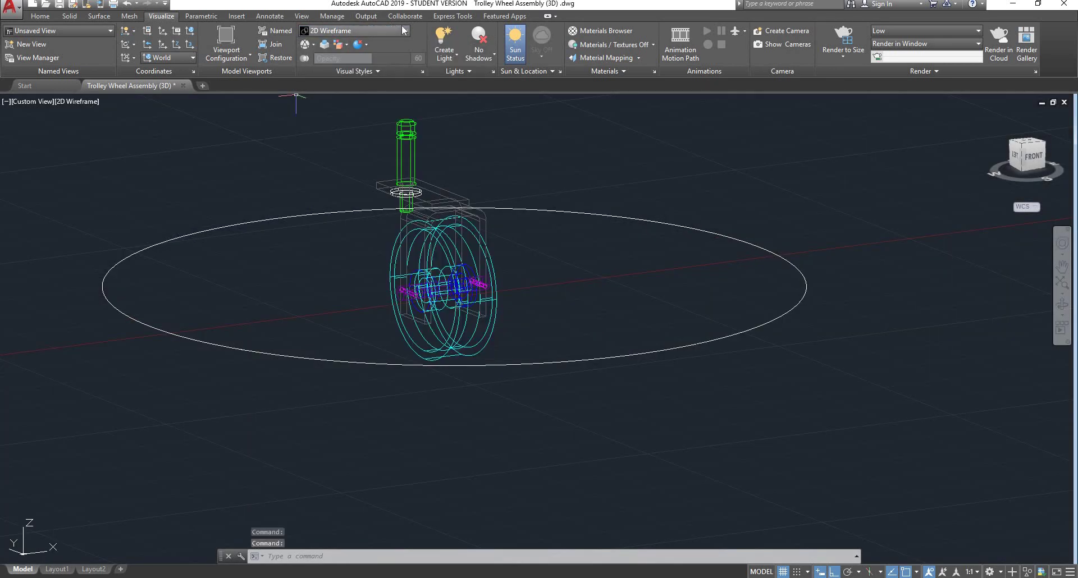
{"action": "left_click", "coordinate": [406, 30]}
{"action": "left_click", "coordinate": [370, 62]}
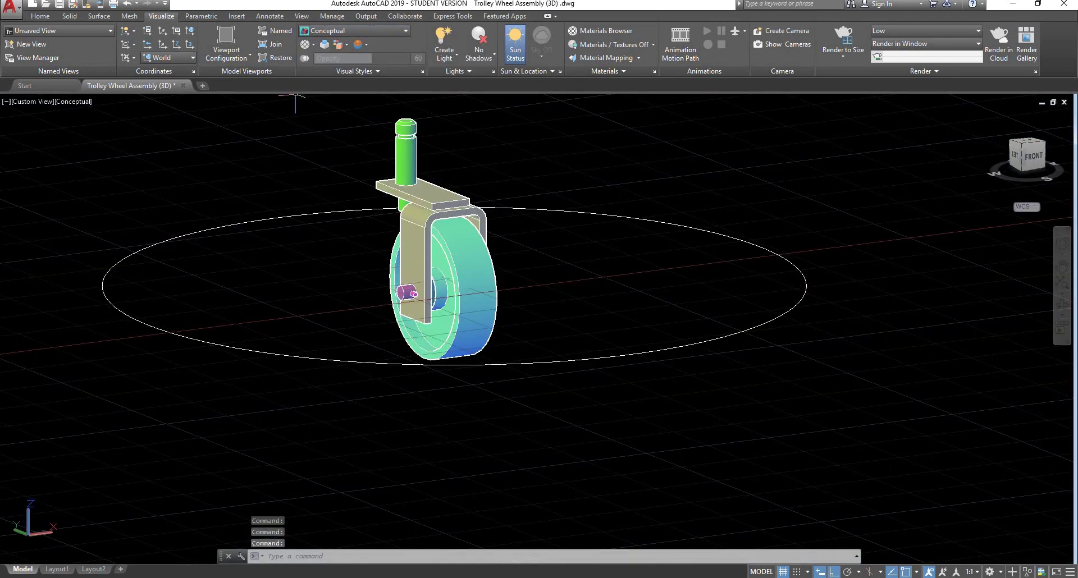
Start a motion path animation and link the camera to the circle as its path, keeping the default path name.
{"action": "scroll", "coordinate": [515, 175], "scroll_direction": "up", "scroll_amount": 1}
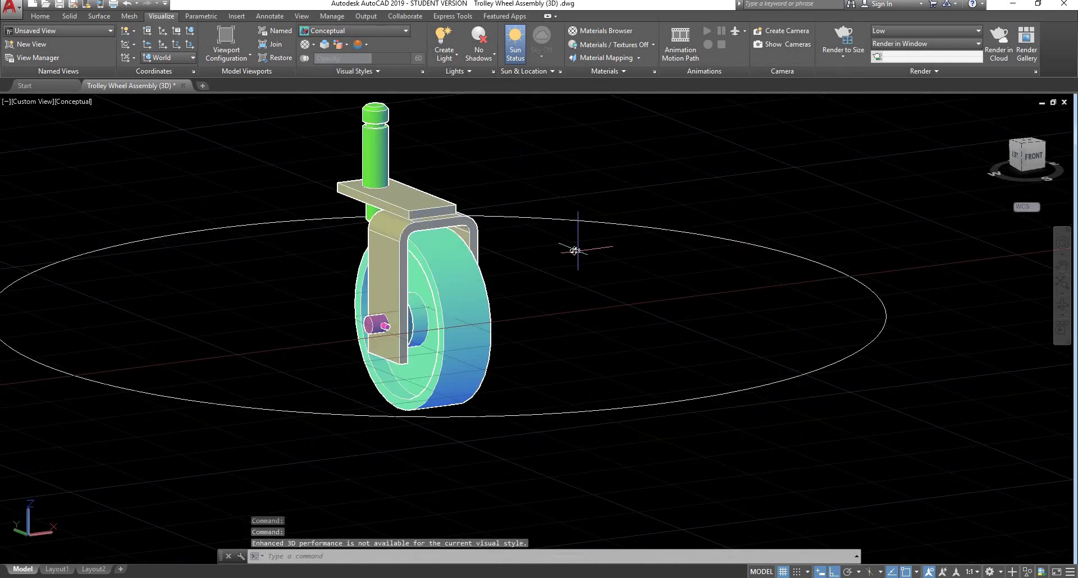
{"action": "middle_click_drag", "start_coordinate": [574, 250], "coordinate": [531, 307], "text": "shift"}
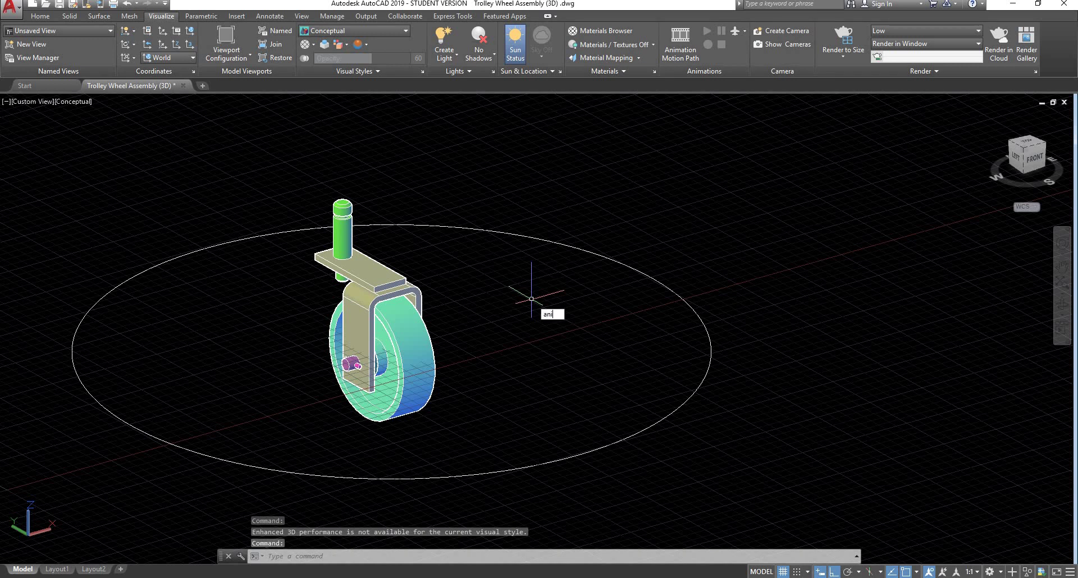
{"action": "key", "text": "Return"}
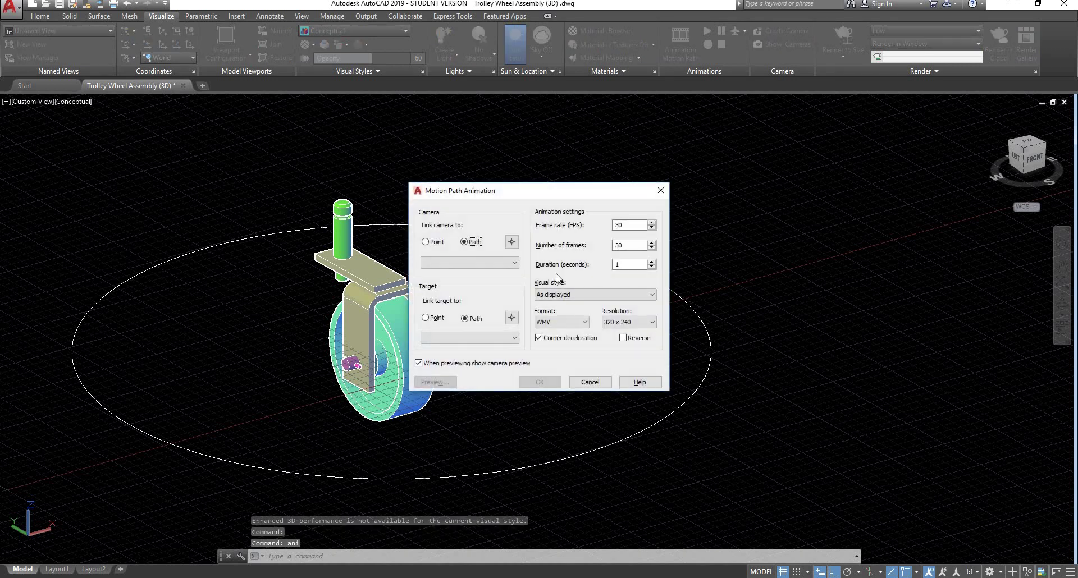
{"action": "left_click_drag", "start_coordinate": [498, 192], "coordinate": [707, 133]}
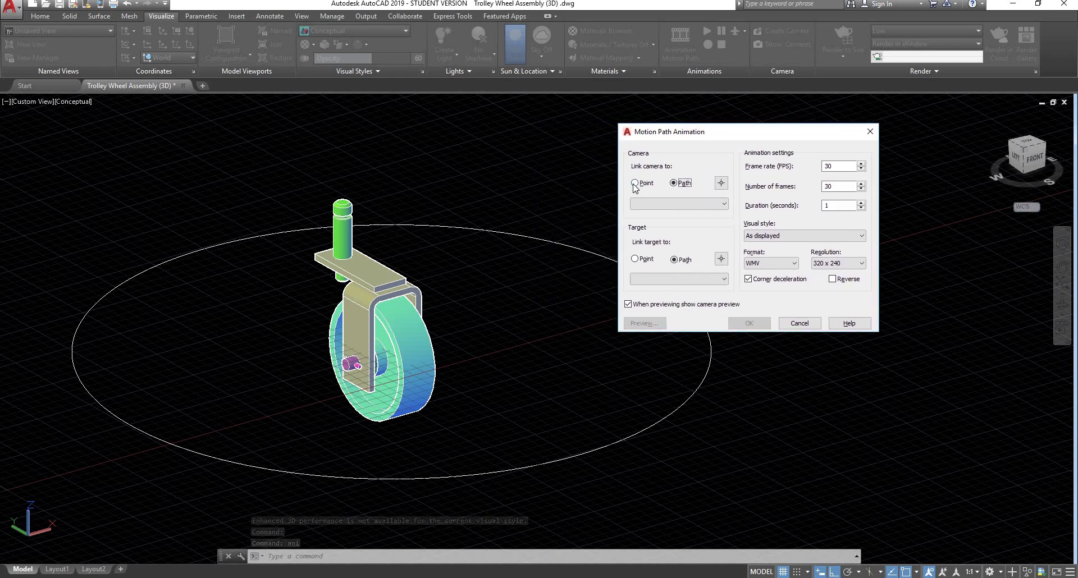
{"action": "left_click", "coordinate": [635, 184]}
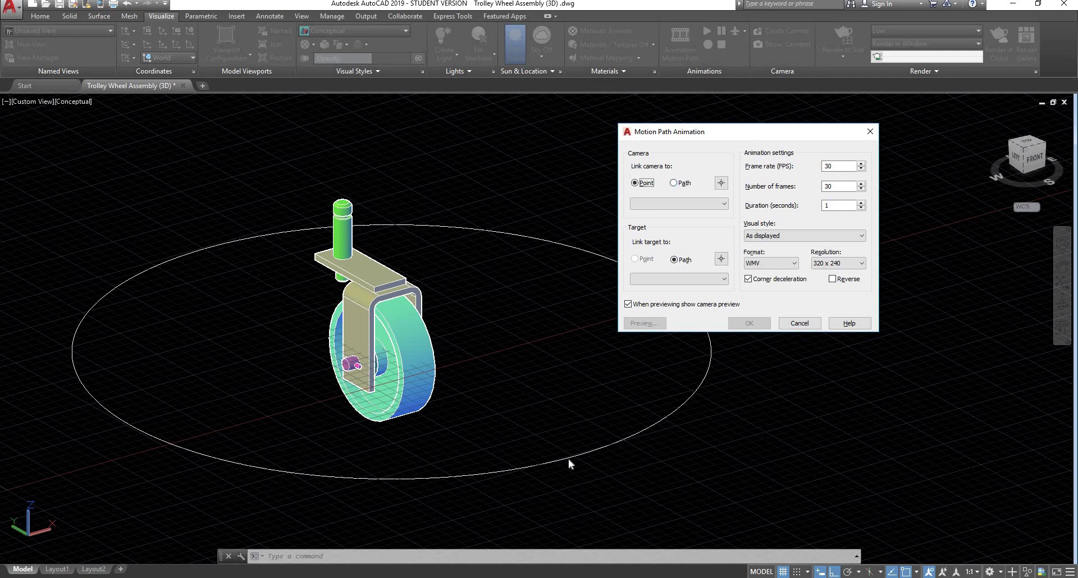
{"action": "left_click", "coordinate": [674, 183]}
{"action": "left_click", "coordinate": [721, 183]}
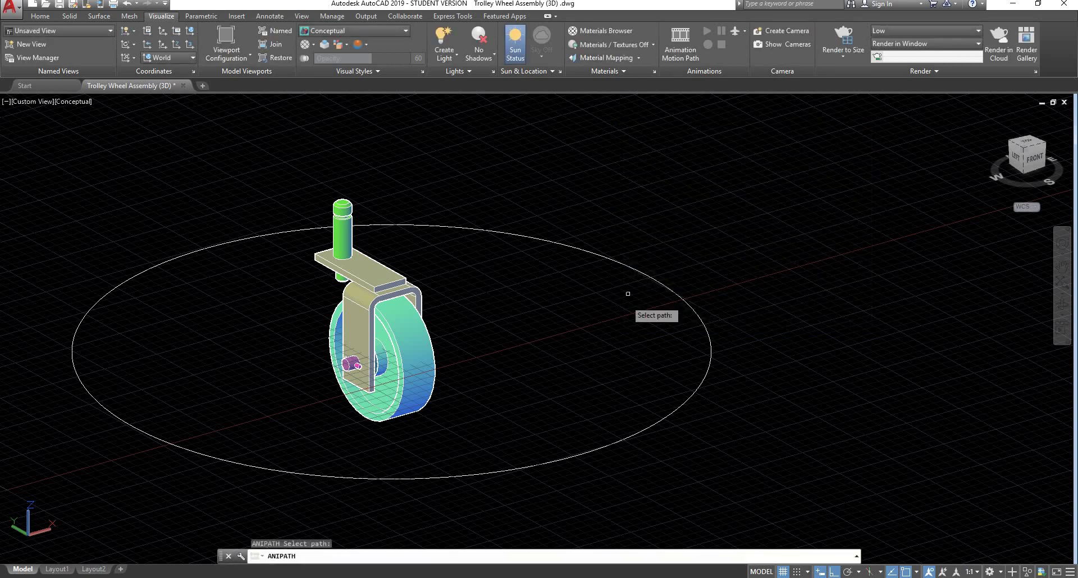
{"action": "left_click", "coordinate": [606, 446]}
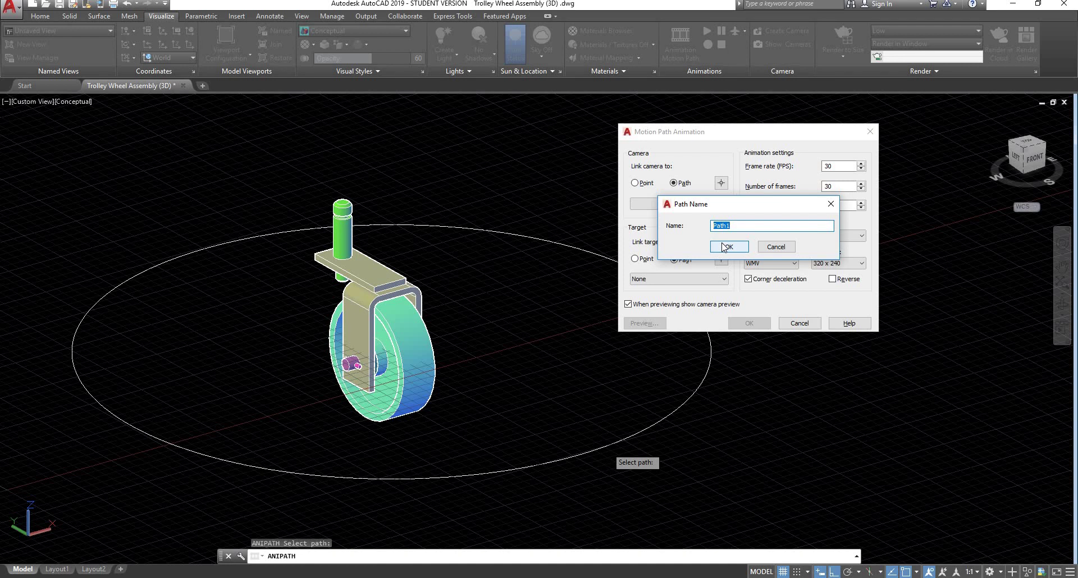
{"action": "left_click", "coordinate": [726, 247]}
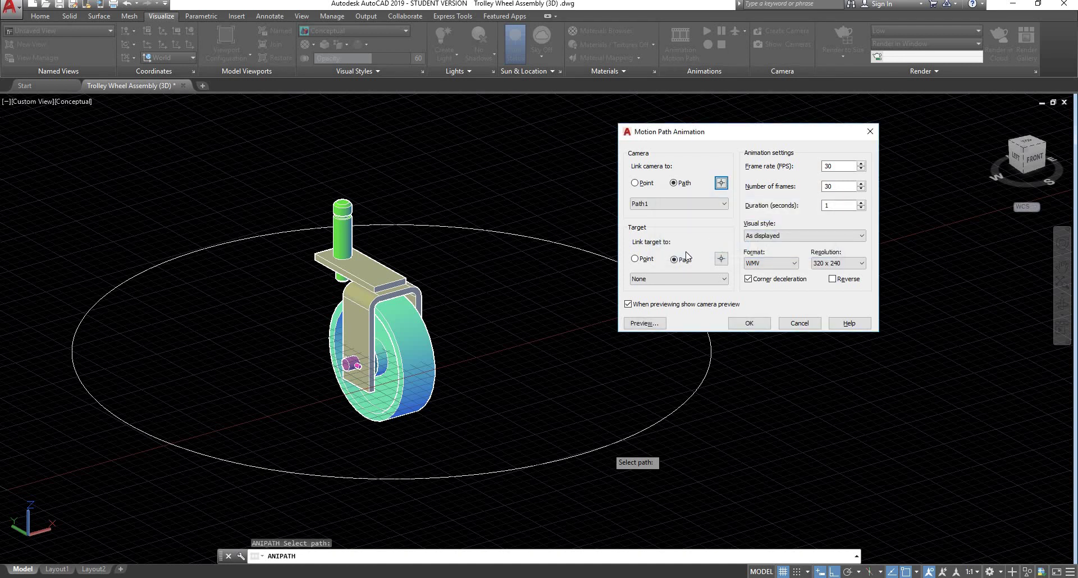
Link the animation's target to a point at the front corner of the top plate, keeping the default point name.
{"action": "left_click", "coordinate": [635, 260]}
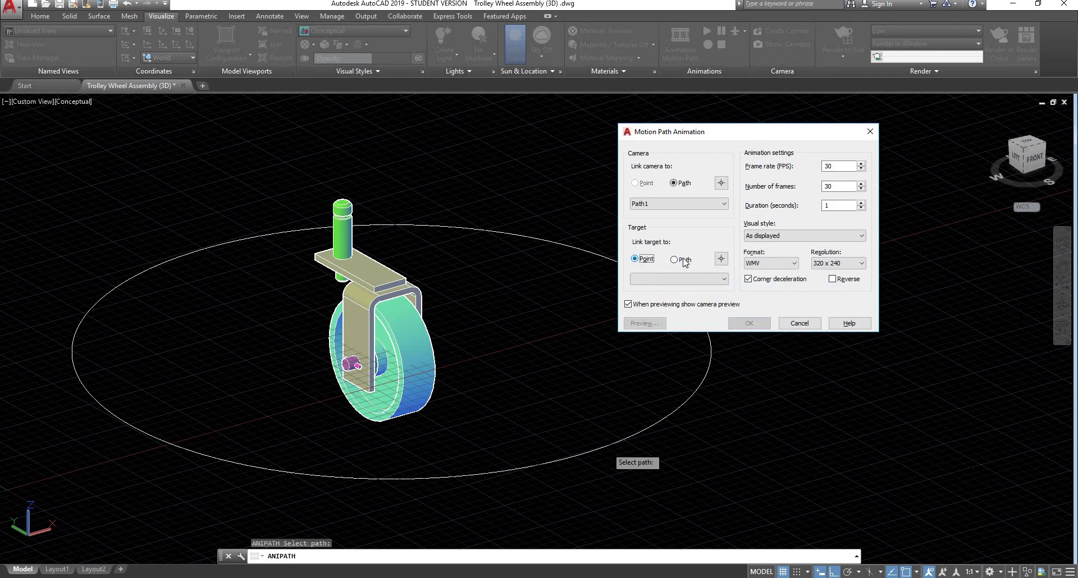
{"action": "left_click", "coordinate": [720, 259]}
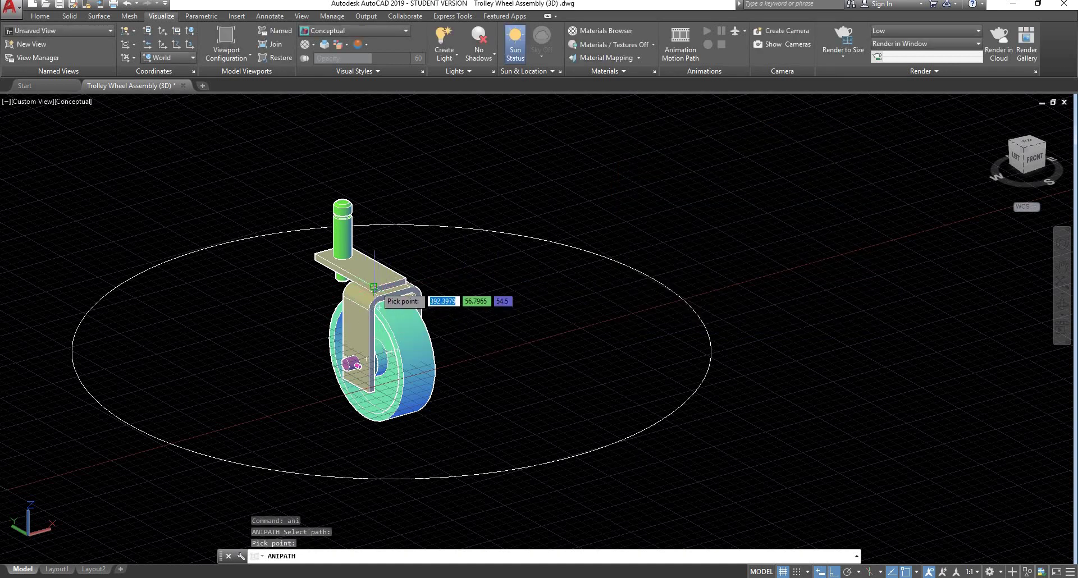
{"action": "left_click", "coordinate": [374, 287]}
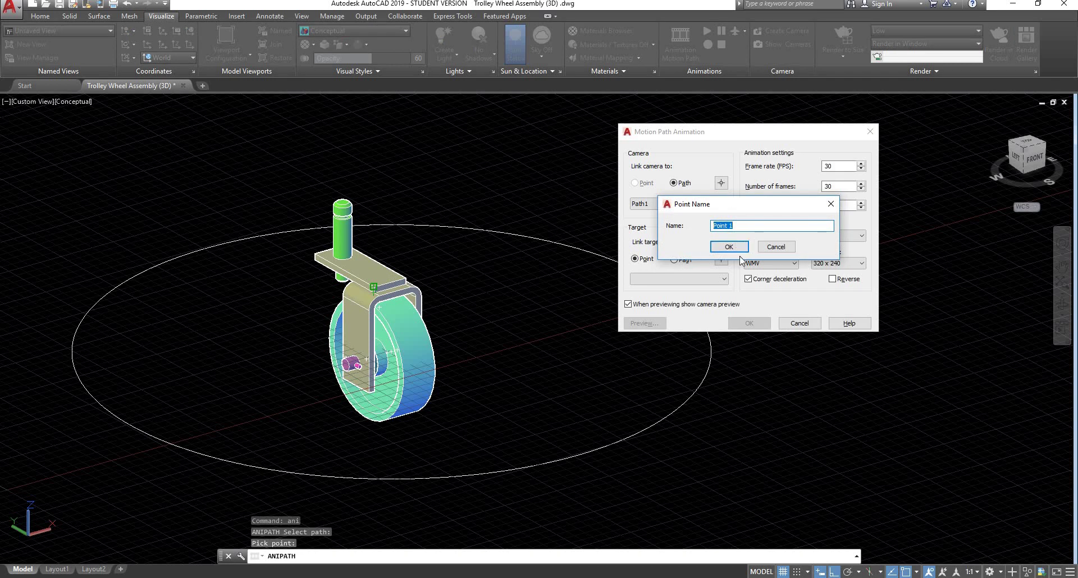
{"action": "left_click", "coordinate": [738, 251]}
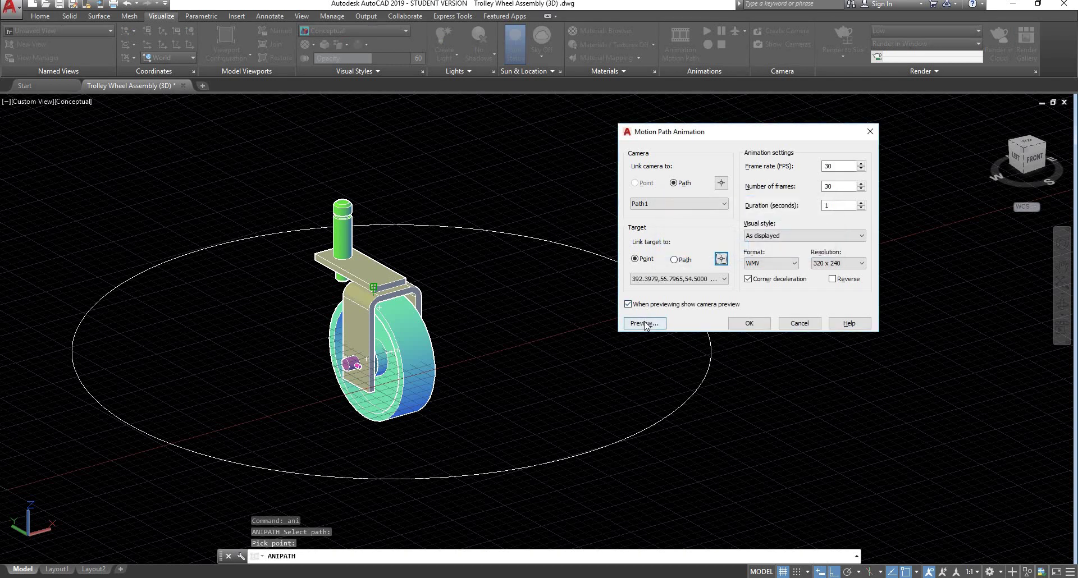
Preview the camera's motion around the circle, replay it, and close the preview.
{"action": "left_click", "coordinate": [644, 324]}
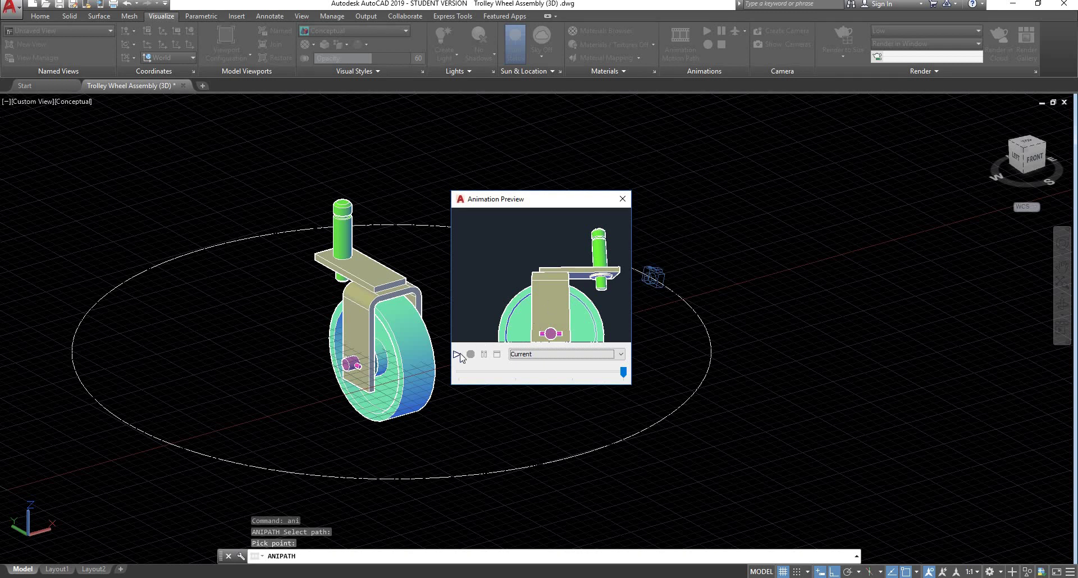
{"action": "left_click", "coordinate": [456, 355]}
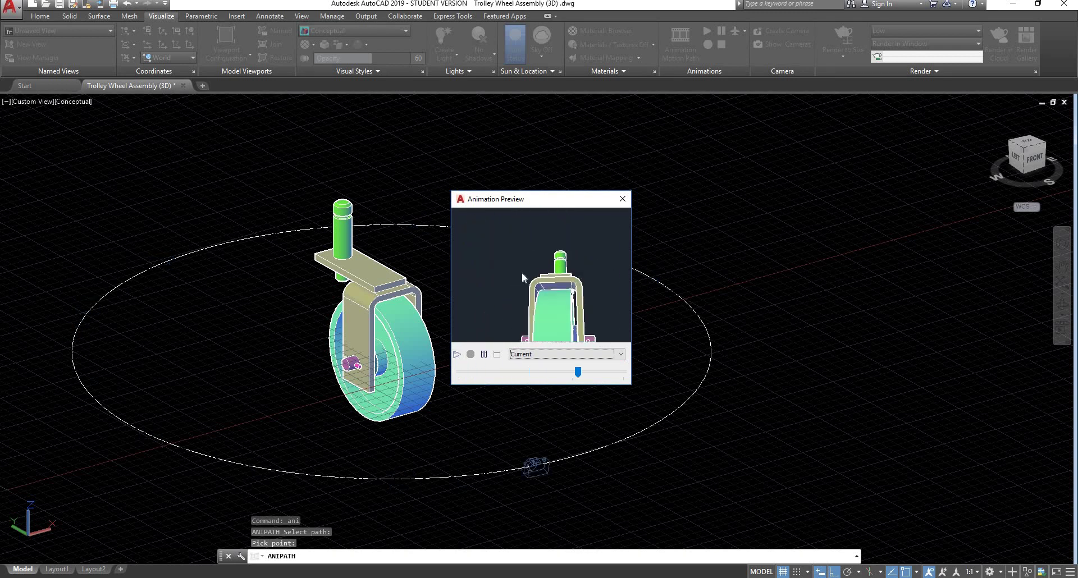
{"action": "left_click", "coordinate": [457, 355]}
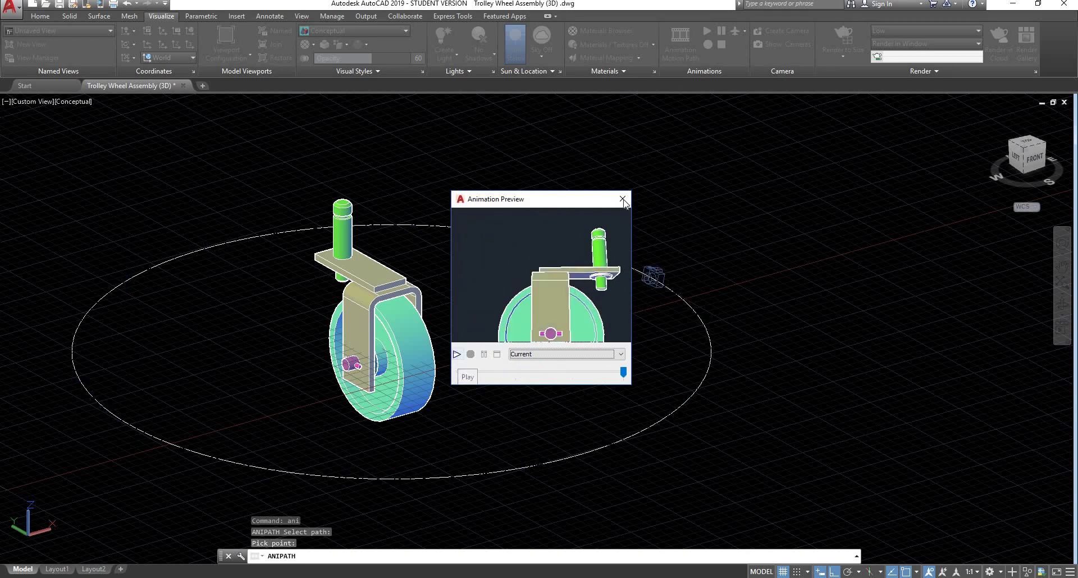
{"action": "left_click", "coordinate": [622, 200]}
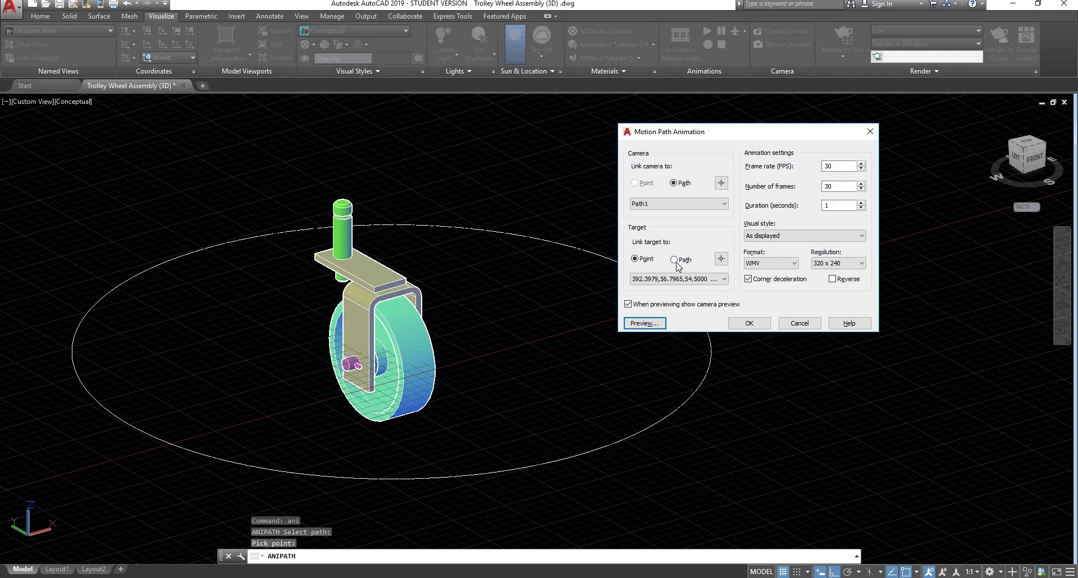
Replace the target point with the wheel's centre using the 3D Center of face snap, keeping the default point name.
{"action": "left_click", "coordinate": [721, 259]}
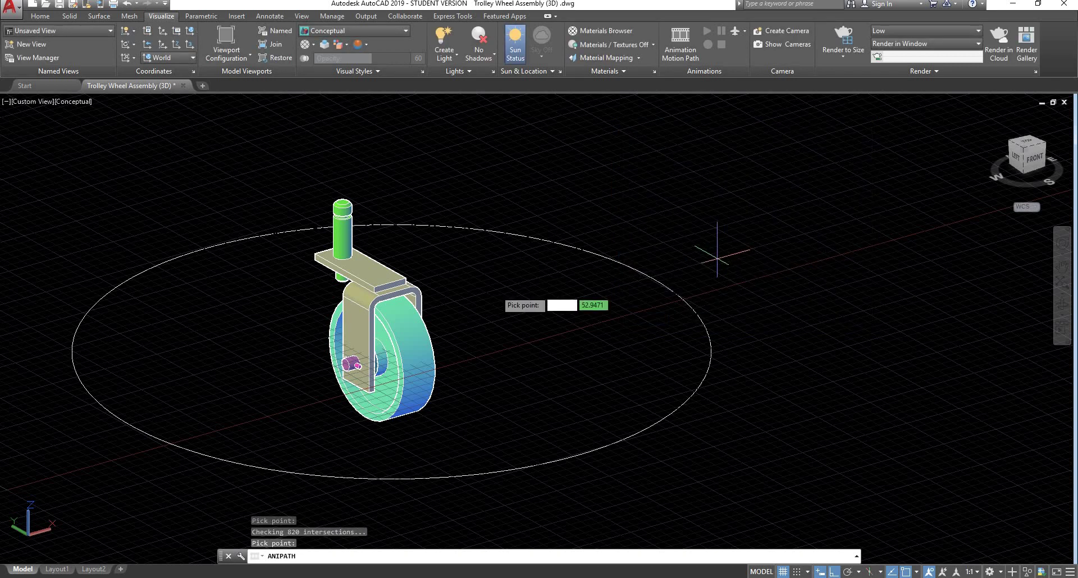
{"action": "right_click", "coordinate": [476, 318], "text": "shift"}
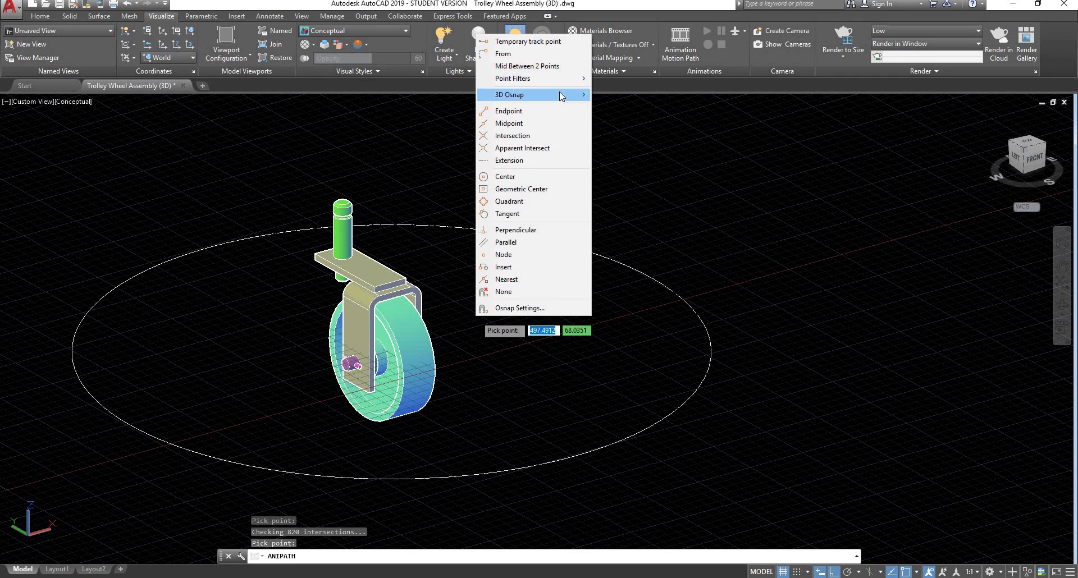
{"action": "mouse_move", "coordinate": [562, 95]}
{"action": "left_click", "coordinate": [643, 119]}
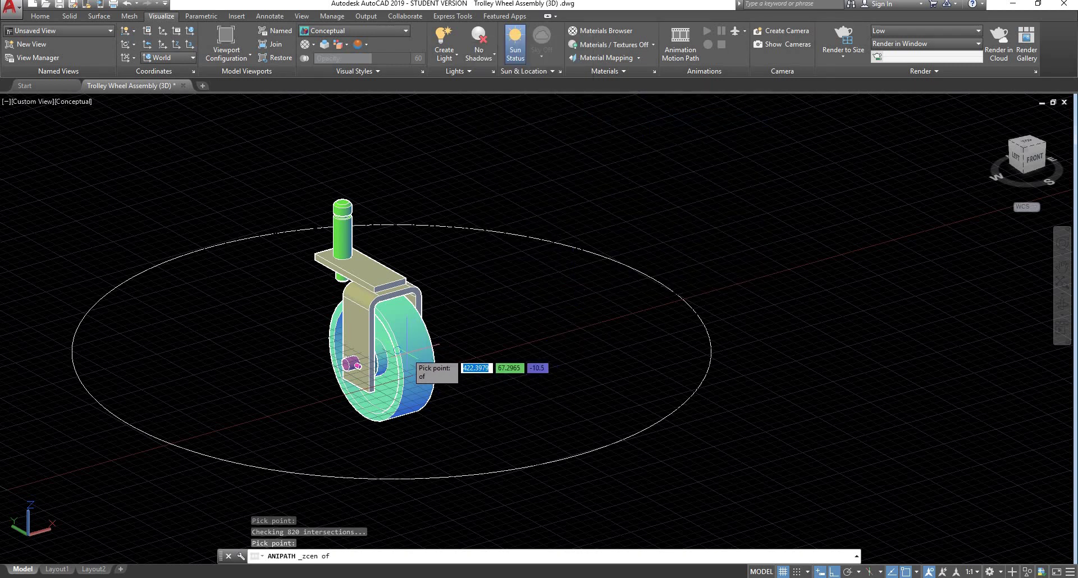
{"action": "mouse_move", "coordinate": [397, 351]}
{"action": "middle_mouse_down", "text": "shift"}
{"action": "mouse_move", "coordinate": [465, 337]}
{"action": "mouse_move", "coordinate": [377, 357]}
{"action": "middle_mouse_up", "text": "shift"}
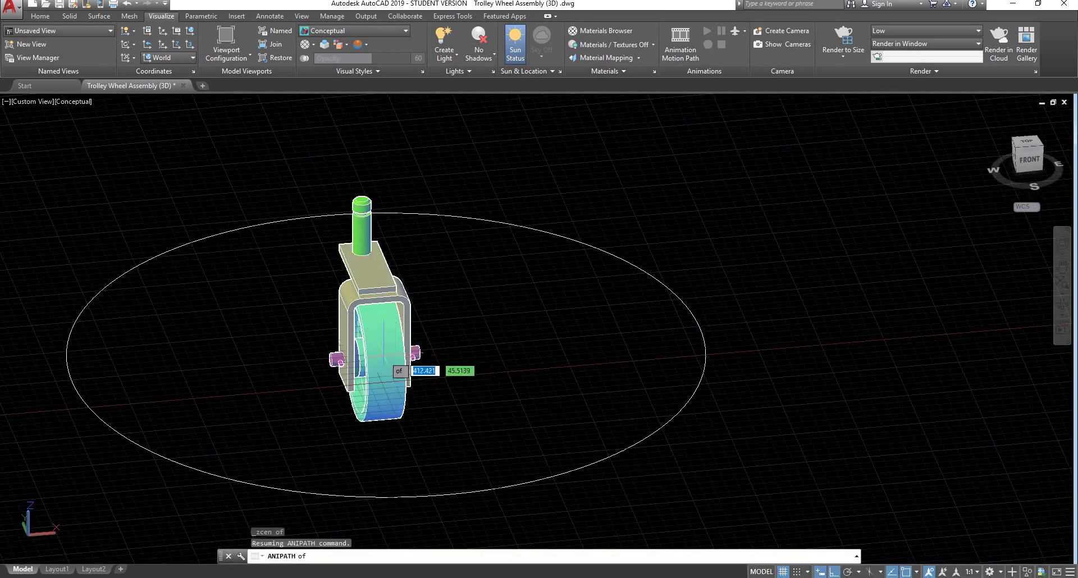
{"action": "left_click", "coordinate": [374, 356]}
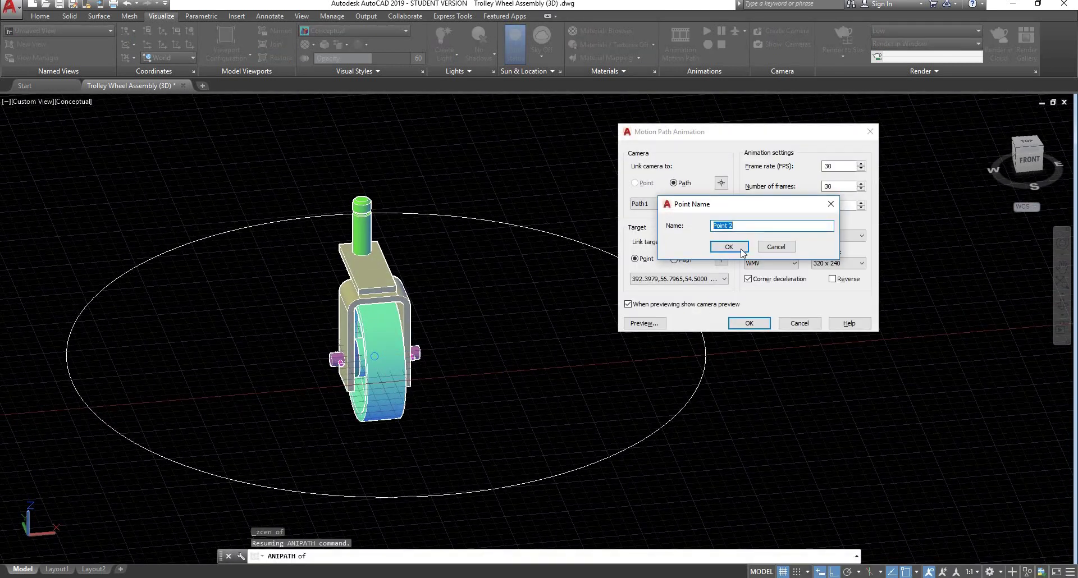
{"action": "left_click", "coordinate": [741, 249]}
Preview the animation aimed at the wheel's centre, and close the preview and the motion path settings.
{"action": "left_click", "coordinate": [644, 323]}
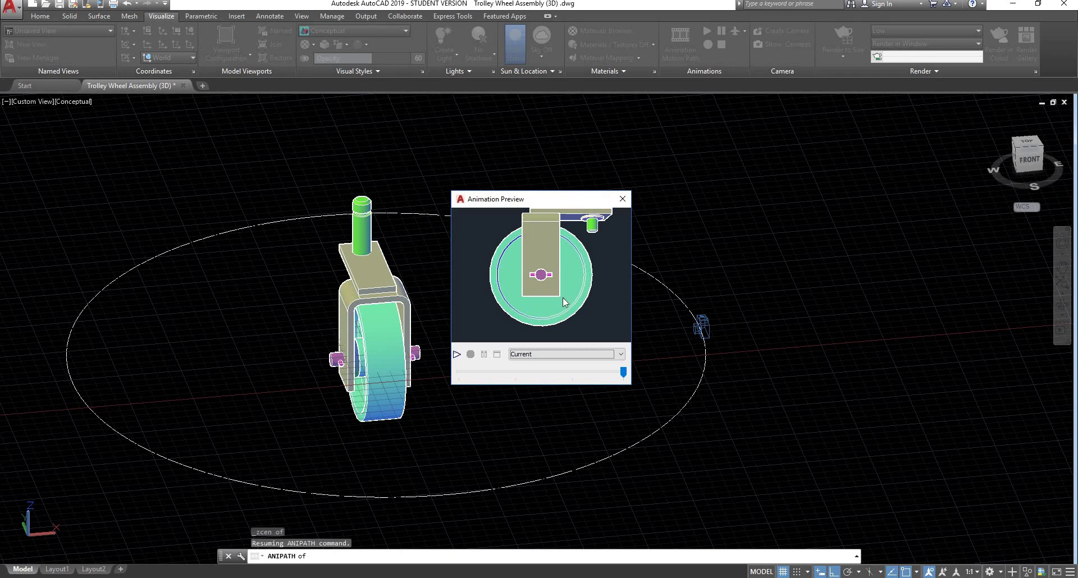
{"action": "left_click", "coordinate": [623, 199]}
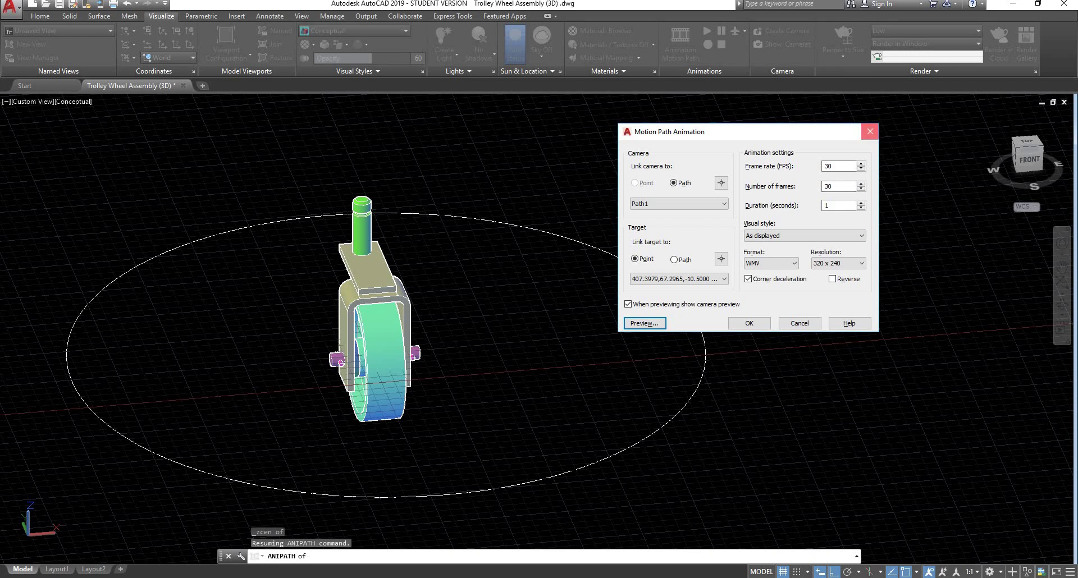
{"action": "key", "text": "Escape"}
Enlarge the circular camera path by stretching its quadrant point outward from the assembly.
{"action": "left_click", "coordinate": [704, 342]}
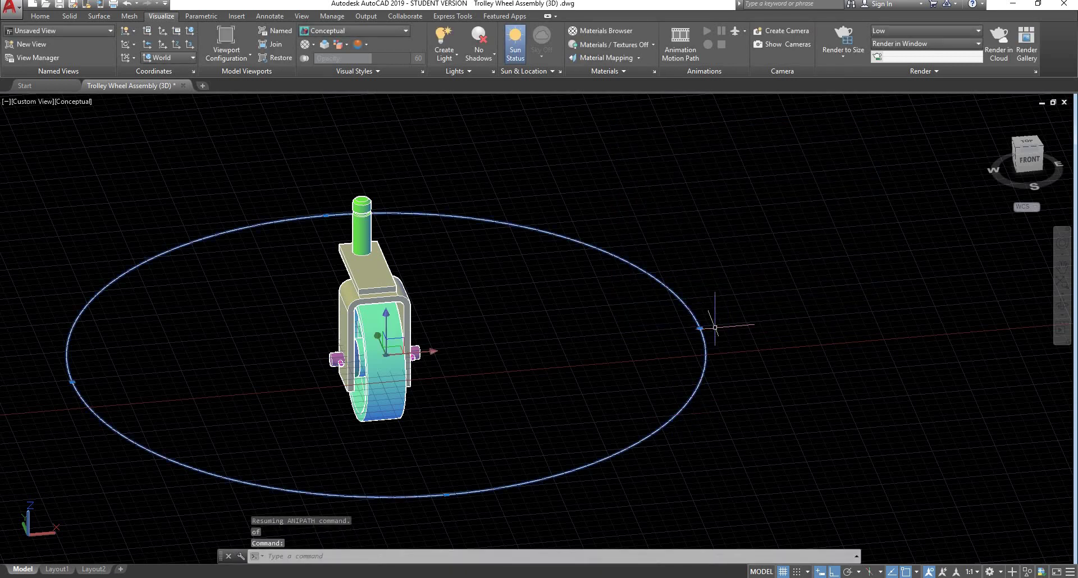
{"action": "left_click", "coordinate": [700, 327]}
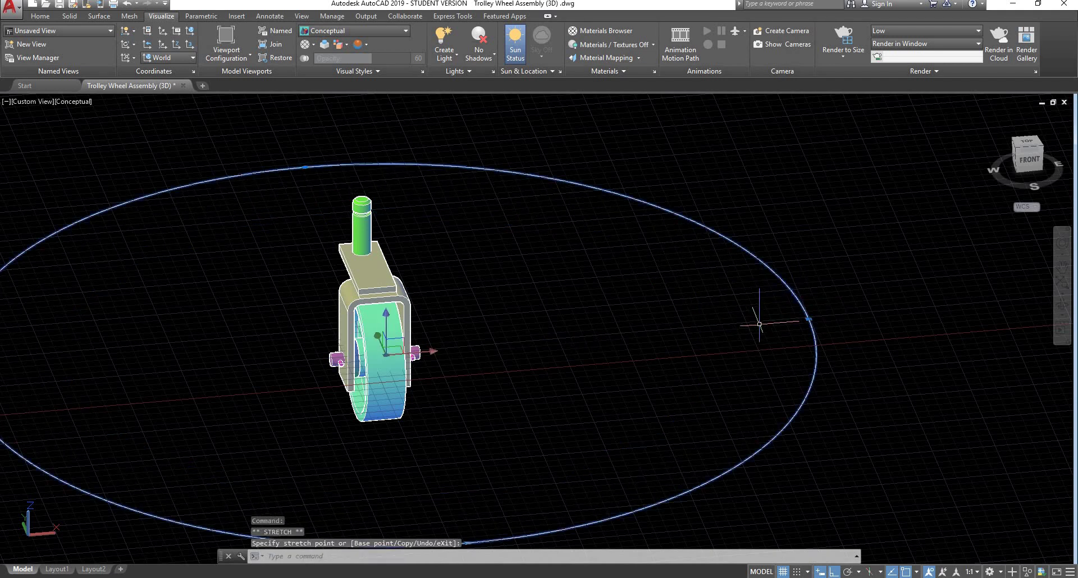
{"action": "type", "text": "off"}
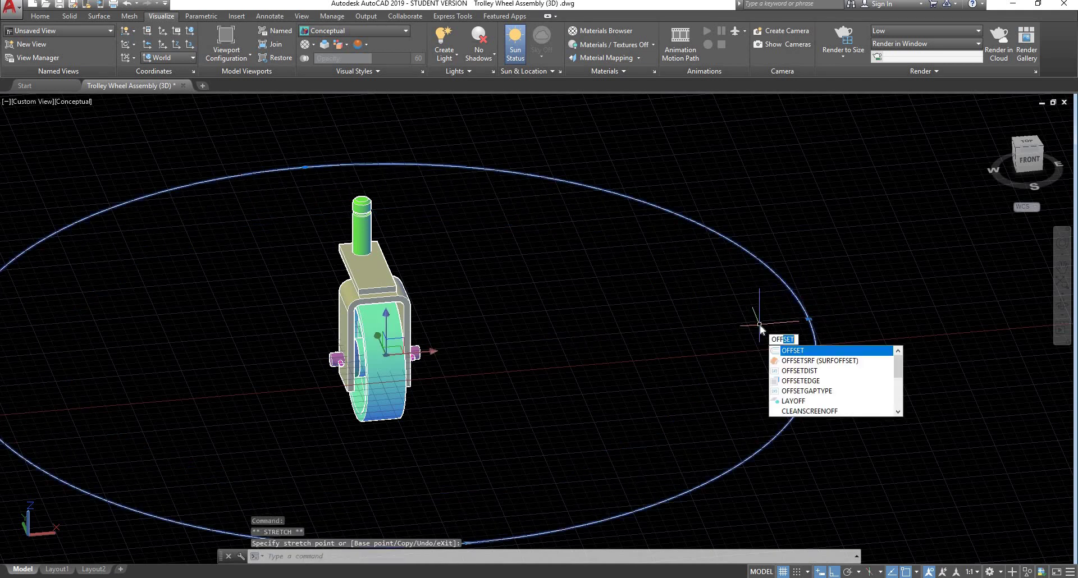
{"action": "key", "text": "Return"}
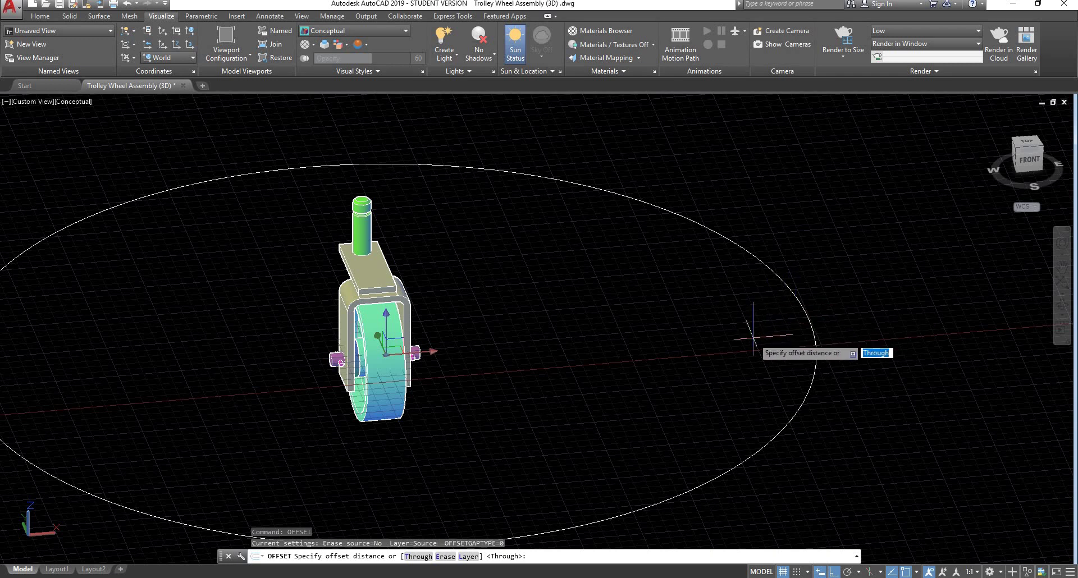
{"action": "key", "text": "Return"}
{"action": "left_click", "coordinate": [812, 342]}
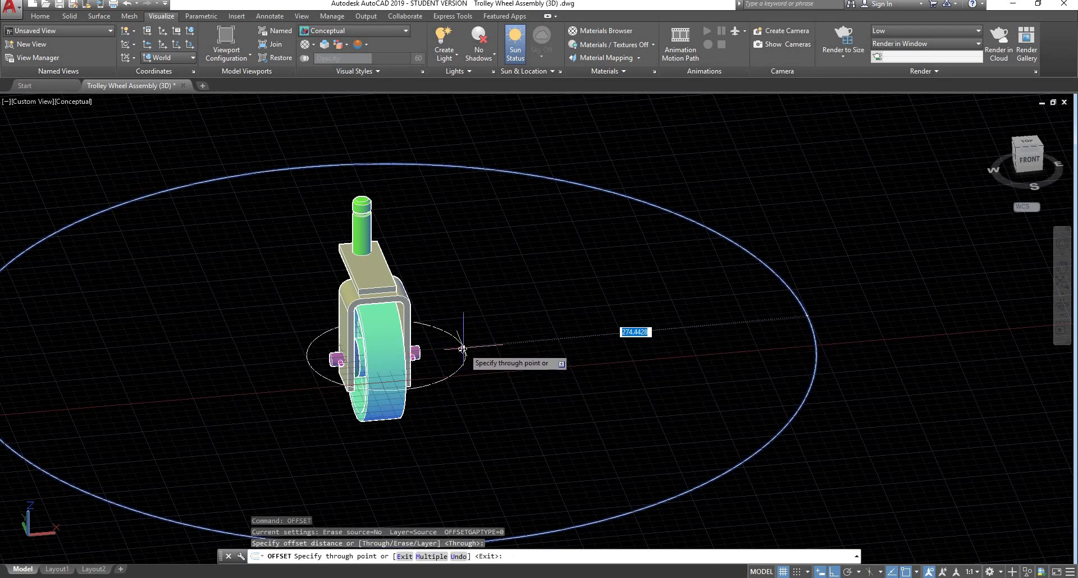
{"action": "middle_click_drag", "start_coordinate": [463, 349], "coordinate": [435, 386], "text": "shift"}
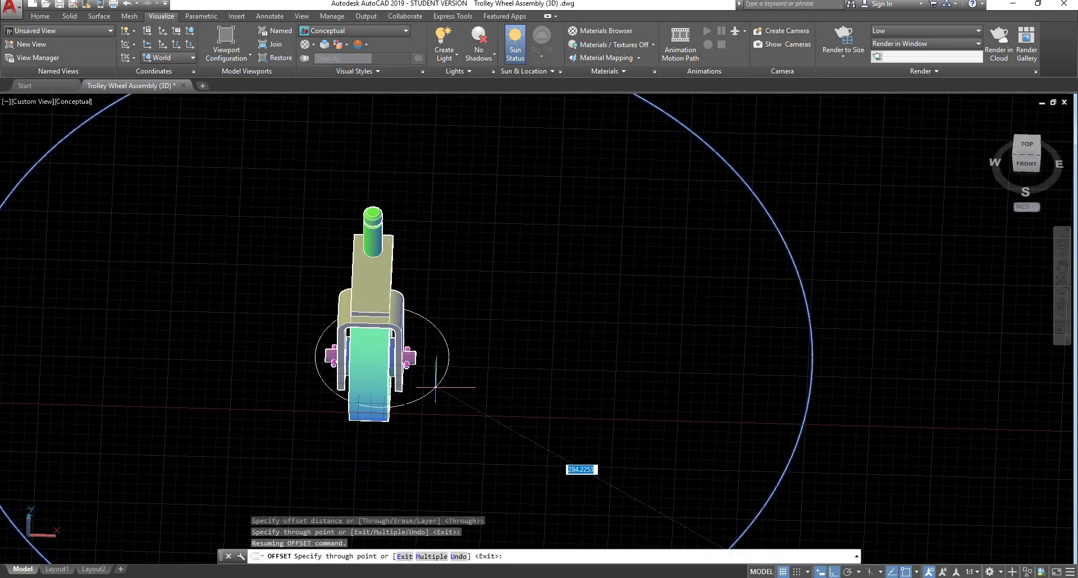
{"action": "key", "text": "Escape"}
Delete the large circular camera path around the trolley wheel assembly.
{"action": "scroll", "coordinate": [435, 387], "scroll_direction": "down", "scroll_amount": 5}
{"action": "left_click", "coordinate": [685, 306]}
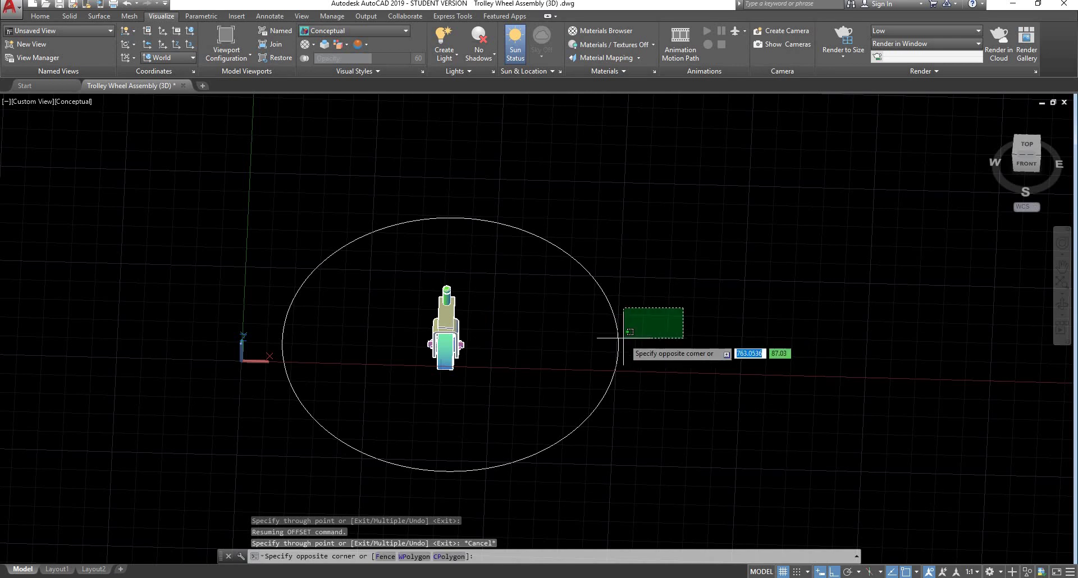
{"action": "left_click", "coordinate": [593, 352]}
{"action": "key", "text": "Delete"}
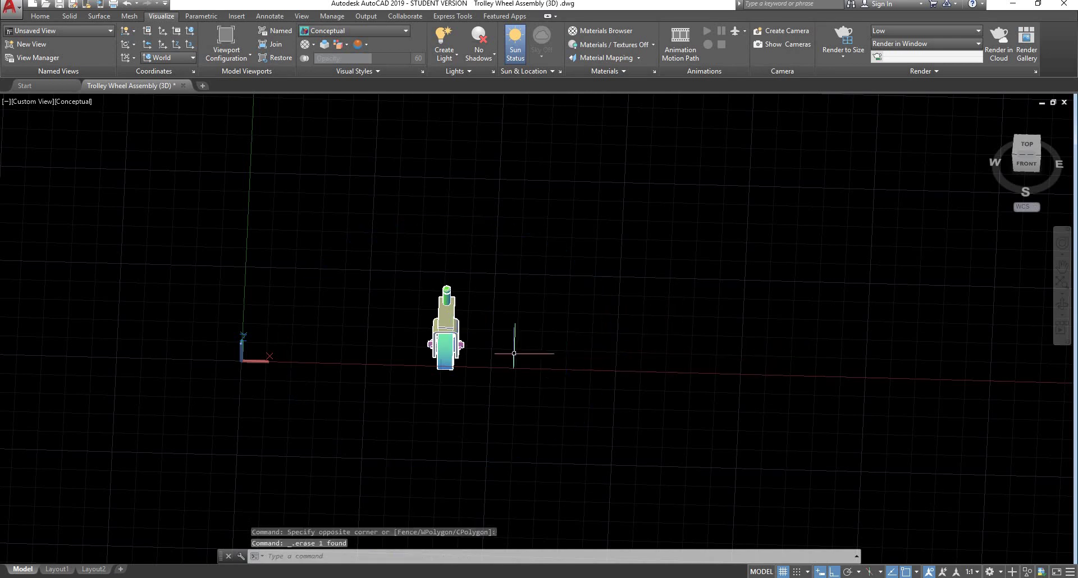
Draw a small circle around the wheel, centred on the wheel's centre with the 3D Center of face snap.
{"action": "scroll", "coordinate": [500, 337], "scroll_direction": "up", "scroll_amount": 5}
{"action": "middle_click_drag", "start_coordinate": [493, 325], "coordinate": [530, 317], "text": "shift"}
{"action": "type", "text": "c"}
{"action": "key", "text": "Return"}
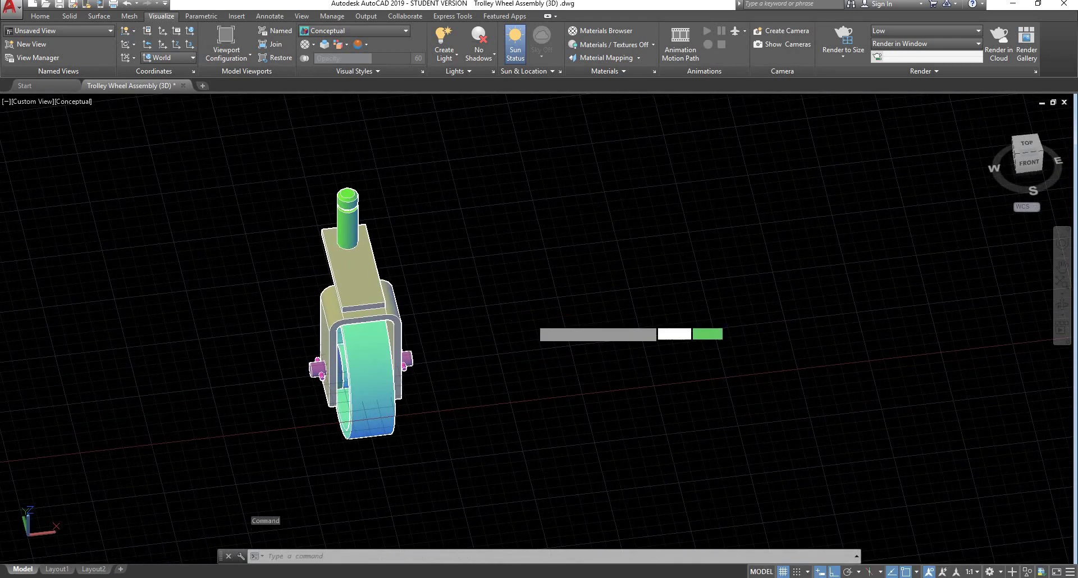
{"action": "right_click", "coordinate": [508, 339], "text": "shift"}
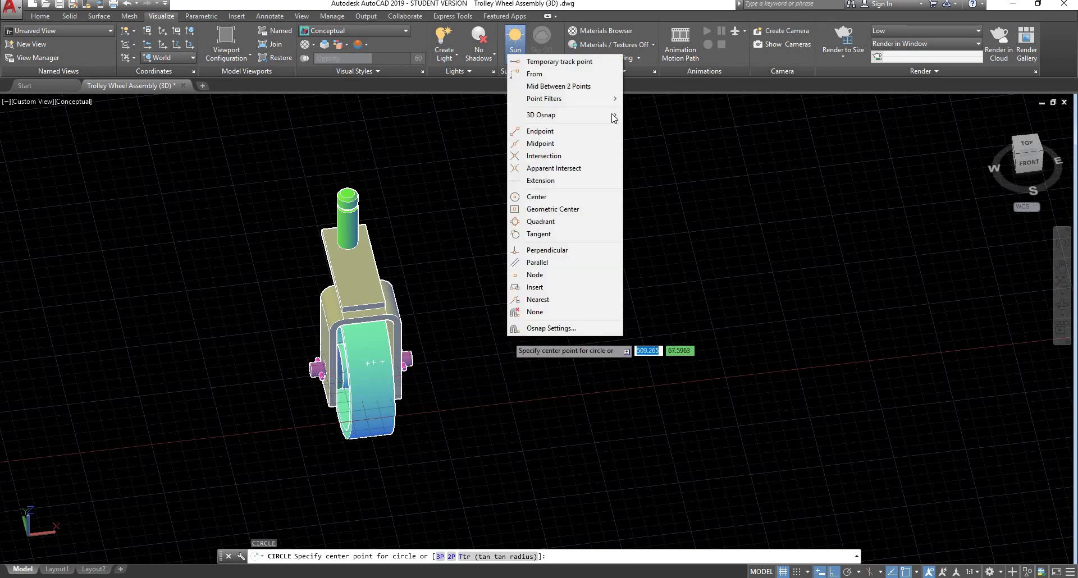
{"action": "mouse_move", "coordinate": [614, 118]}
{"action": "left_click", "coordinate": [663, 139]}
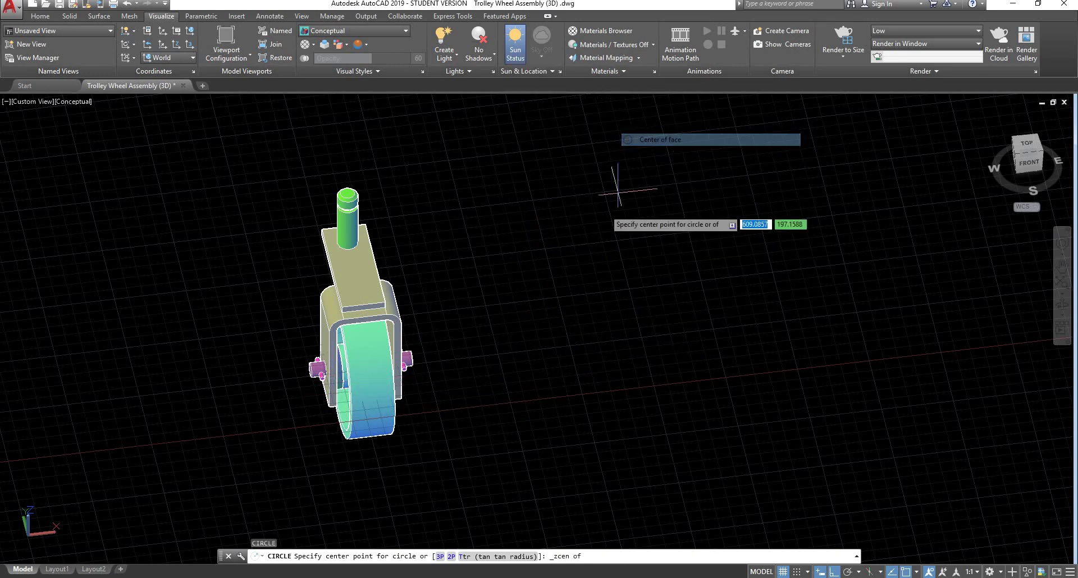
{"action": "middle_click_drag", "start_coordinate": [530, 293], "coordinate": [494, 297], "text": "shift"}
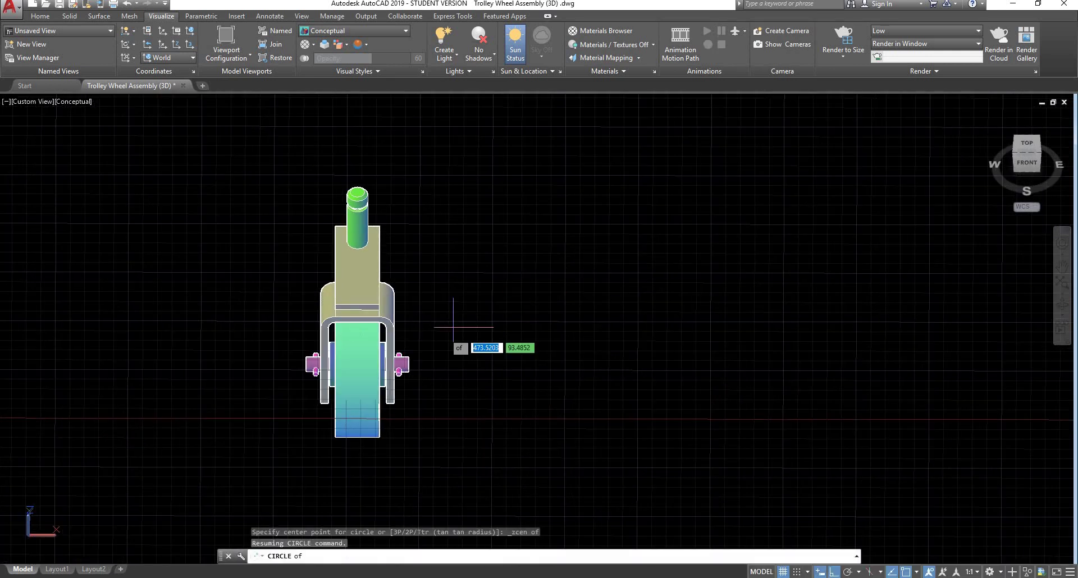
{"action": "left_click", "coordinate": [357, 364]}
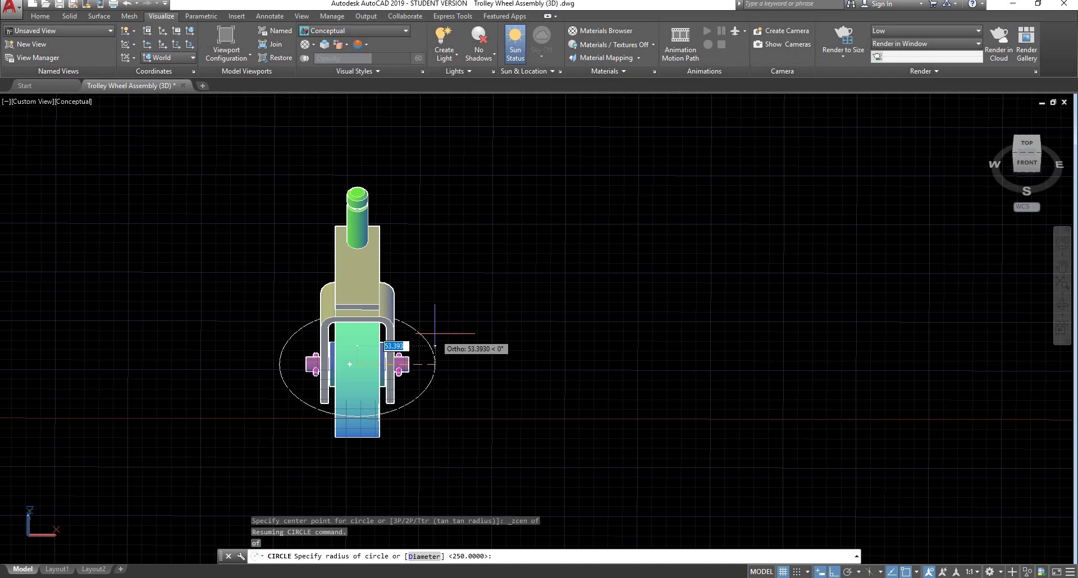
{"action": "left_click", "coordinate": [468, 327]}
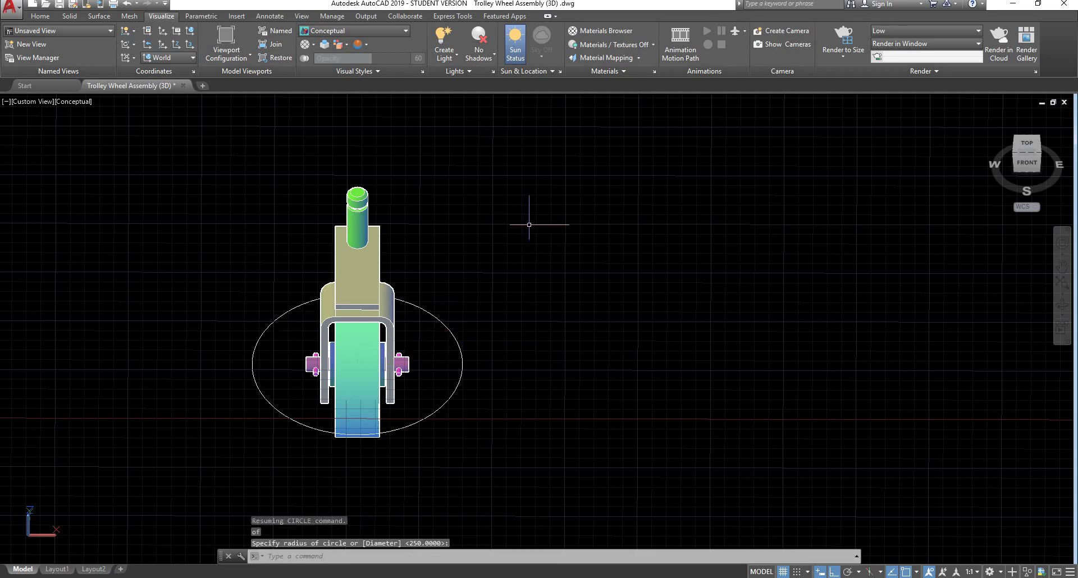
{"action": "scroll", "coordinate": [501, 297], "scroll_direction": "down", "scroll_amount": 4}
{"action": "middle_click_drag", "start_coordinate": [503, 301], "coordinate": [559, 281], "text": "shift"}
{"action": "scroll", "coordinate": [481, 310], "scroll_direction": "up", "scroll_amount": 3}
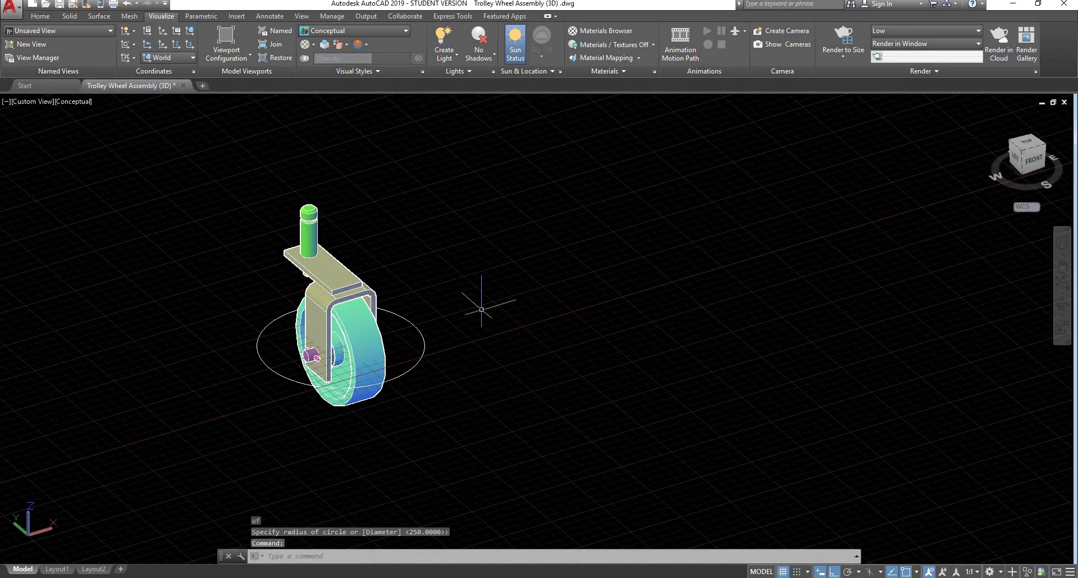
{"action": "key", "text": "Return"}
{"action": "key", "text": "Return"}
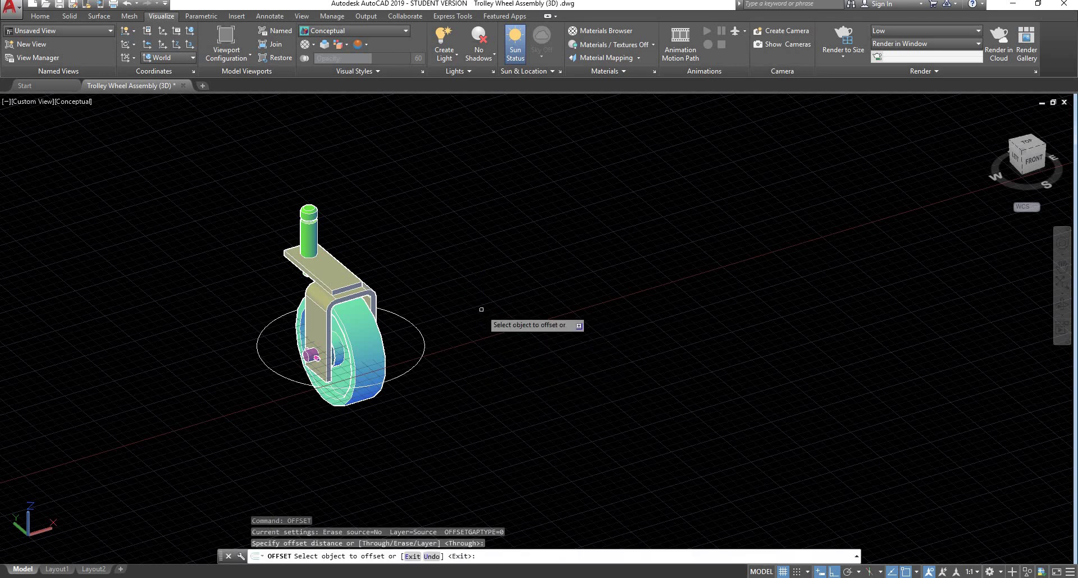
{"action": "left_click", "coordinate": [424, 339]}
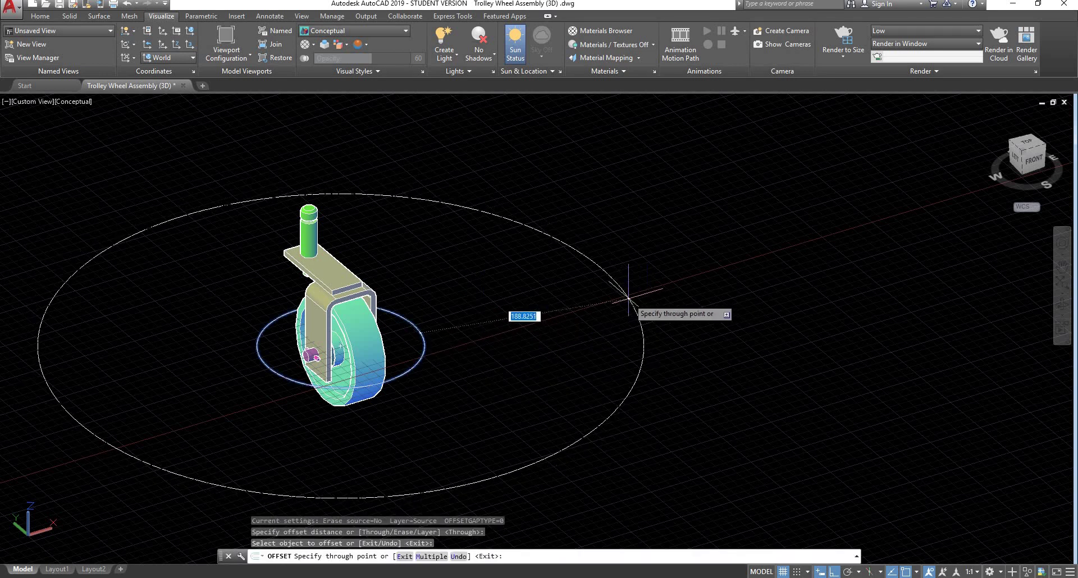
{"action": "scroll", "coordinate": [645, 306], "scroll_direction": "down", "scroll_amount": 3}
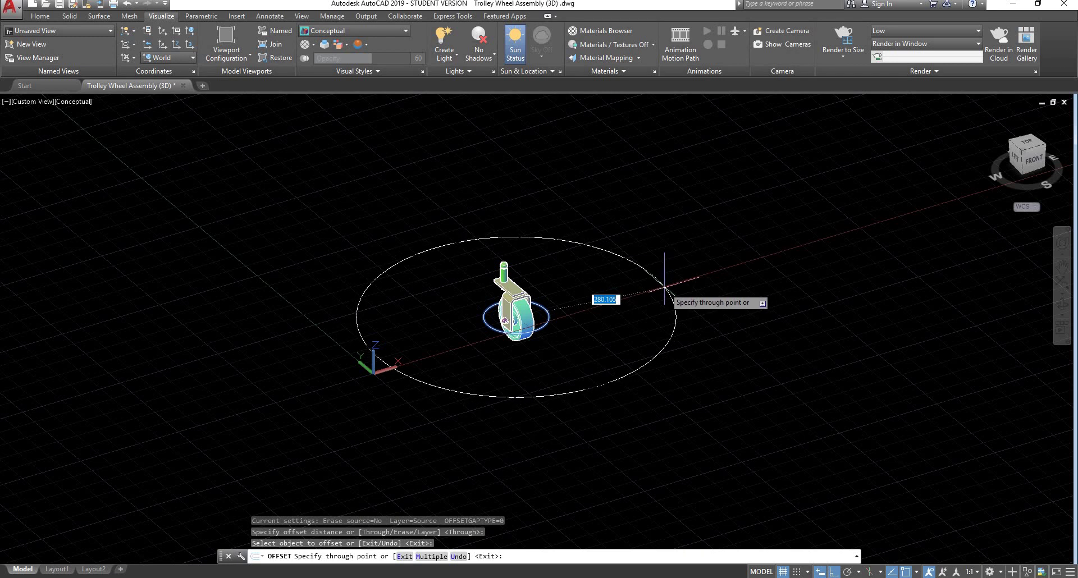
{"action": "key", "text": "Return"}
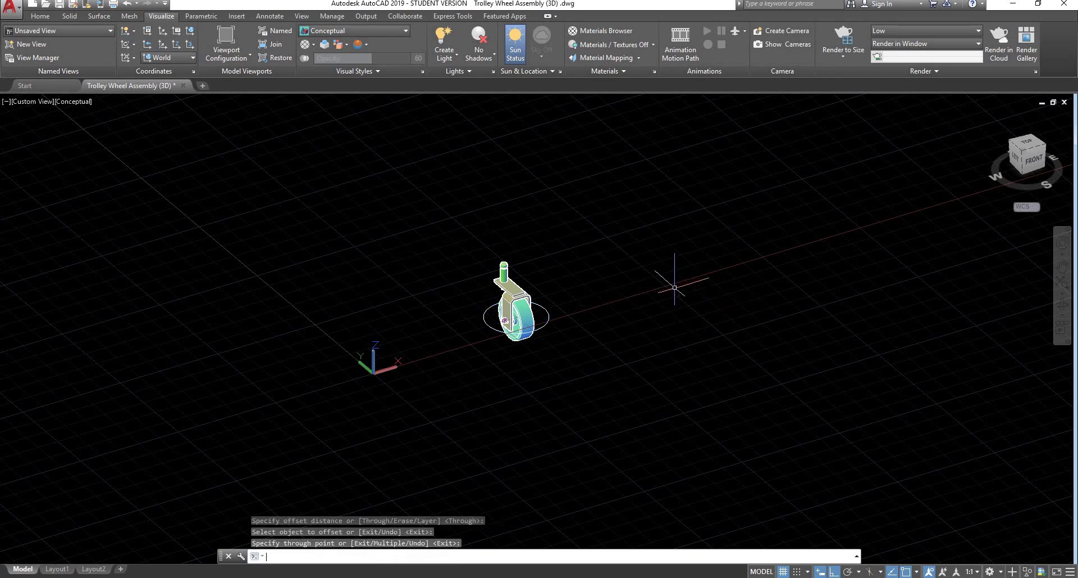
{"action": "scroll", "coordinate": [542, 320], "scroll_direction": "down", "scroll_amount": 3}
{"action": "scroll", "coordinate": [558, 312], "scroll_direction": "up", "scroll_amount": 5}
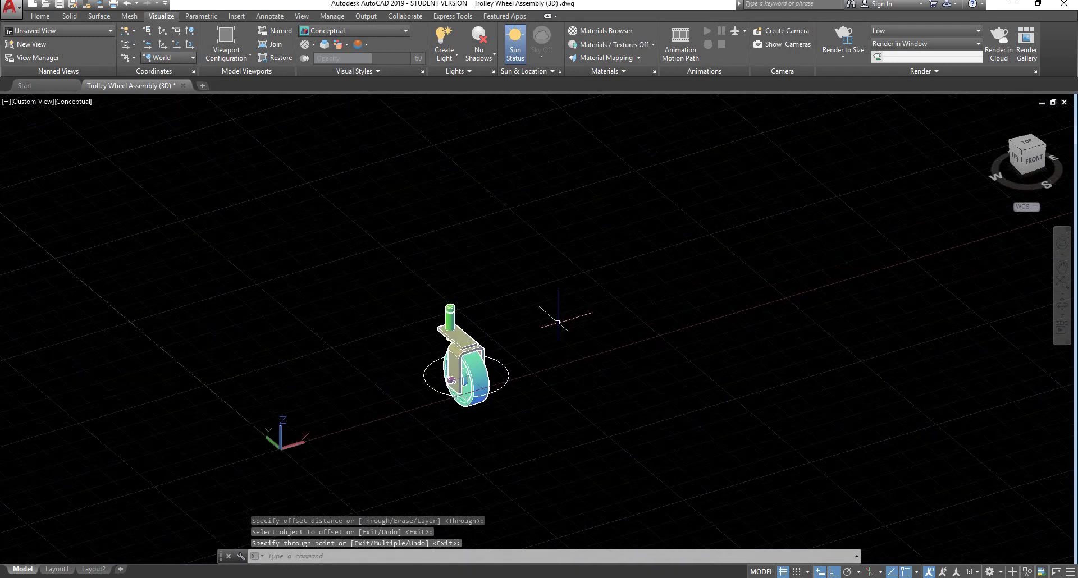
Offset the small circle outward through a point well away from the assembly to make a large concentric circle.
{"action": "key", "text": "Return"}
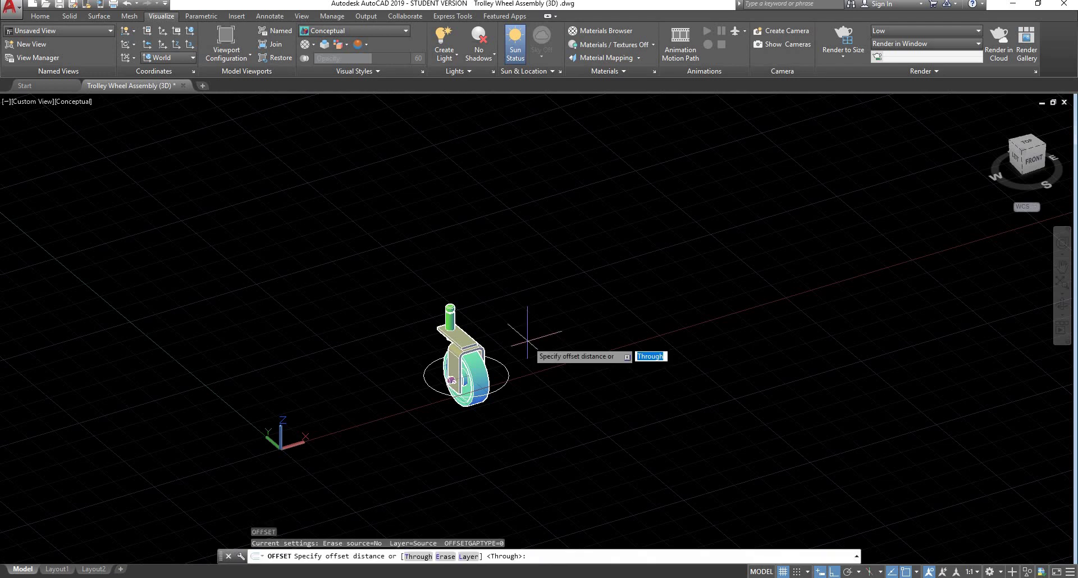
{"action": "key", "text": "Return"}
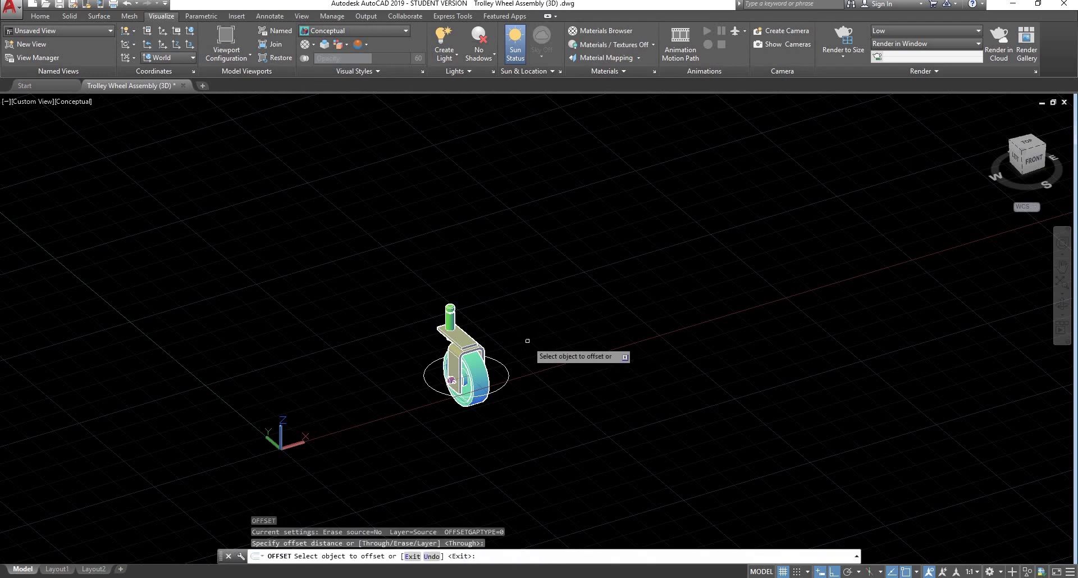
{"action": "left_click", "coordinate": [511, 374]}
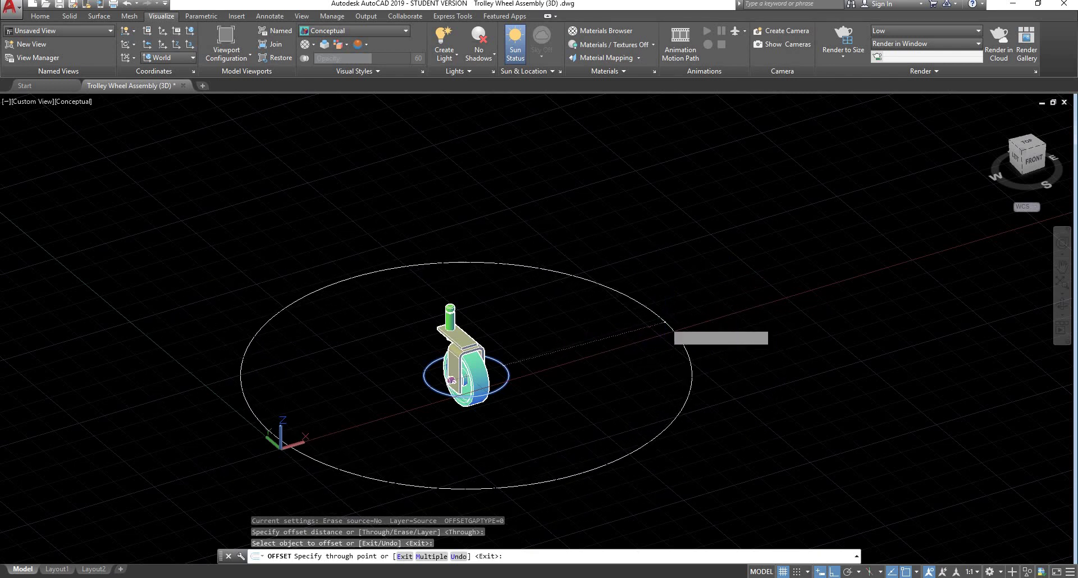
{"action": "left_click", "coordinate": [666, 323]}
{"action": "key", "text": "Escape"}
{"action": "scroll", "coordinate": [502, 380], "scroll_direction": "up", "scroll_amount": 2}
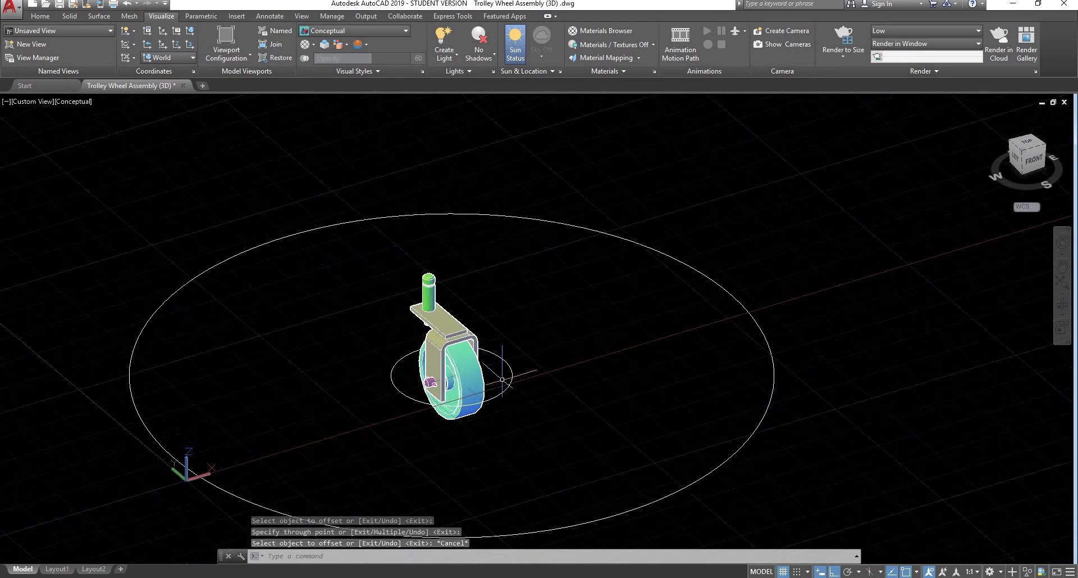
Raise the small circle 50 units along the Z axis with the move gizmo.
{"action": "scroll", "coordinate": [536, 393], "scroll_direction": "down", "scroll_amount": 2}
{"action": "scroll", "coordinate": [532, 394], "scroll_direction": "up", "scroll_amount": 2}
{"action": "middle_click_drag", "start_coordinate": [568, 386], "coordinate": [547, 380], "text": "shift"}
{"action": "scroll", "coordinate": [512, 385], "scroll_direction": "up", "scroll_amount": 2}
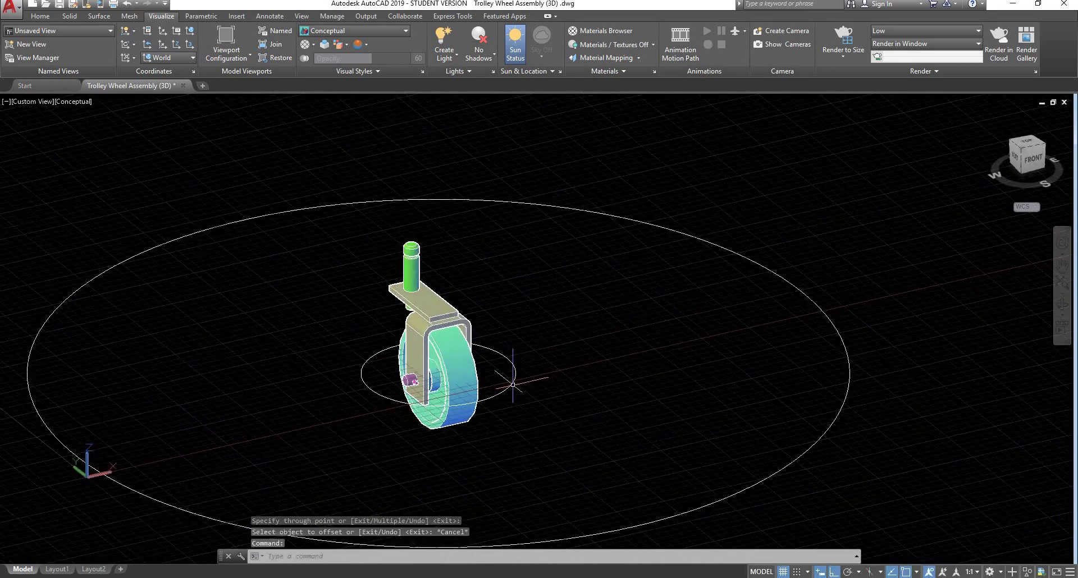
{"action": "left_click", "coordinate": [513, 385]}
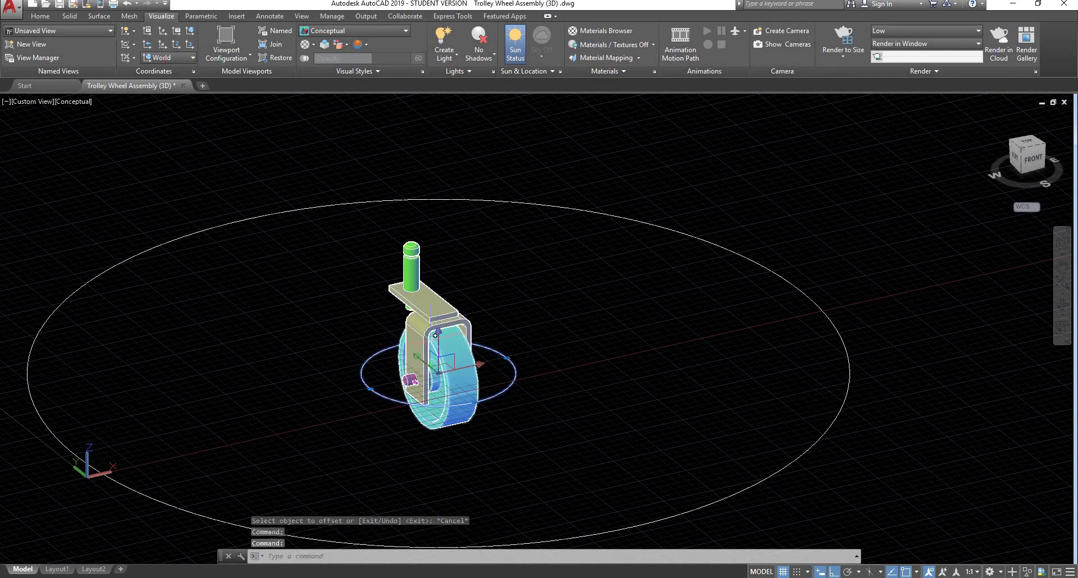
{"action": "key", "text": "Escape"}
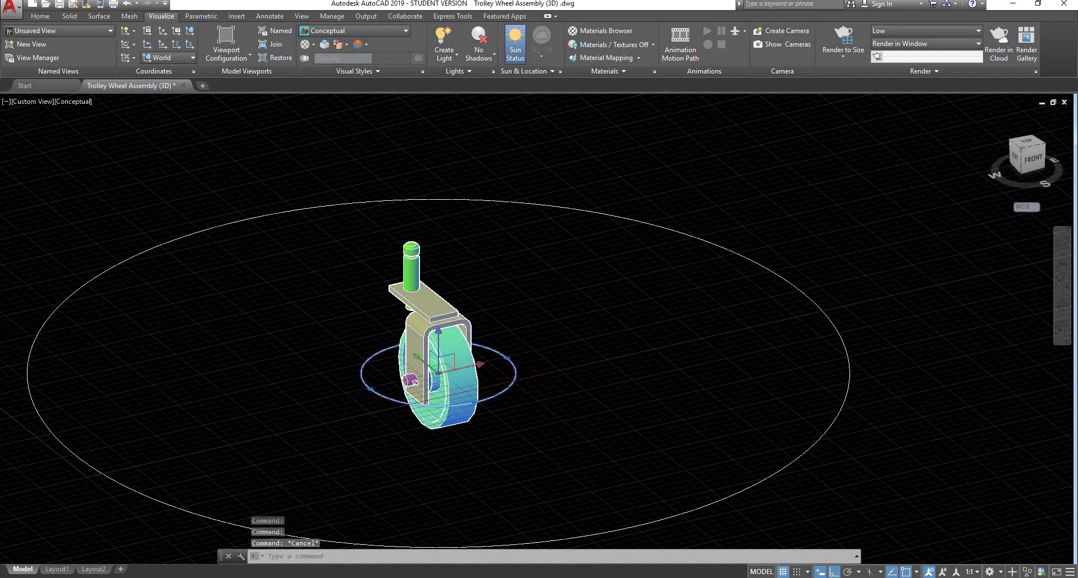
{"action": "left_click", "coordinate": [989, 572]}
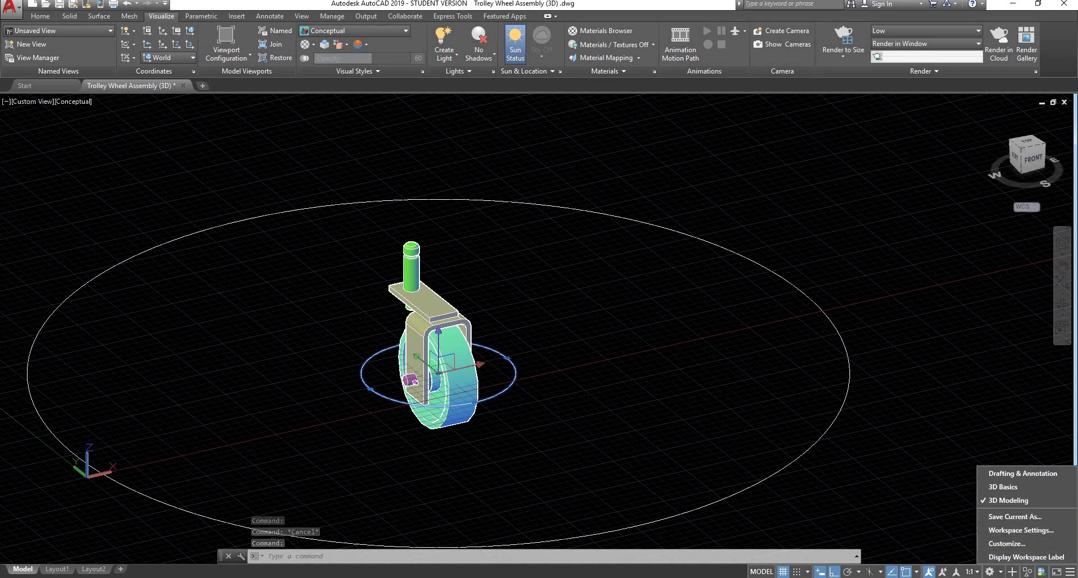
{"action": "left_click", "coordinate": [458, 342]}
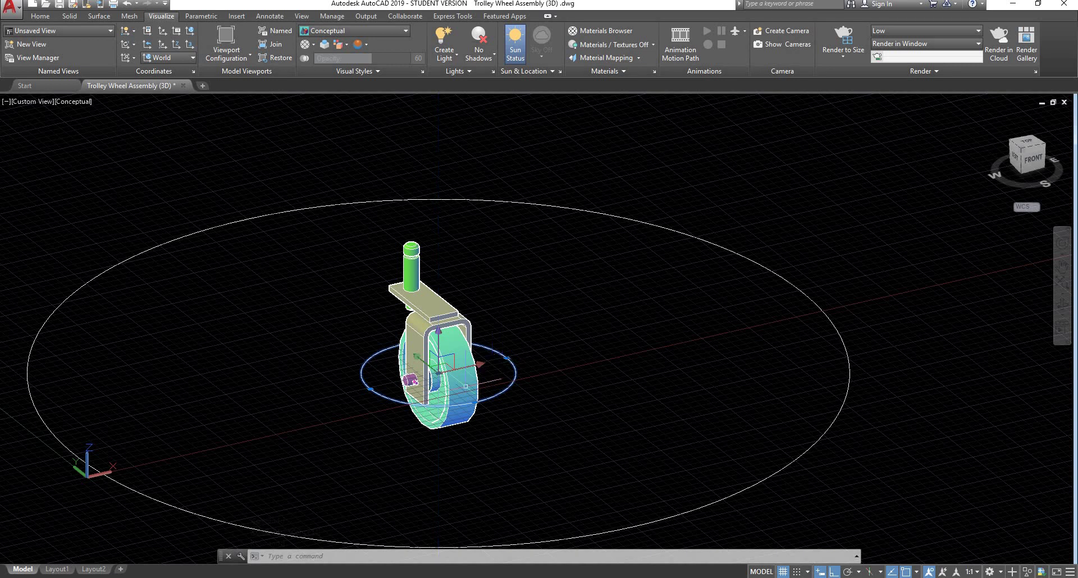
{"action": "left_click", "coordinate": [440, 334]}
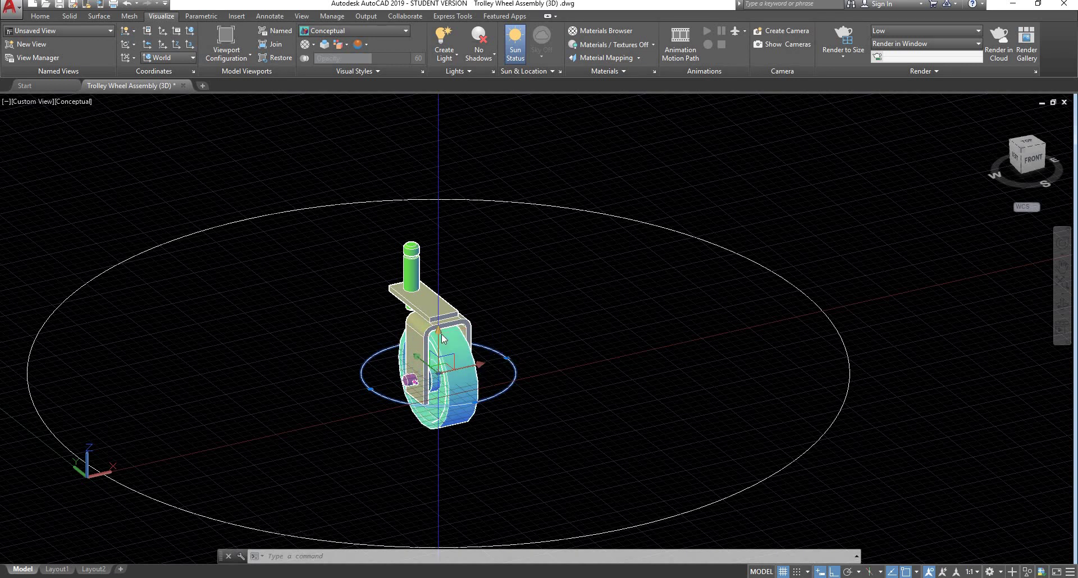
{"action": "left_click", "coordinate": [439, 309]}
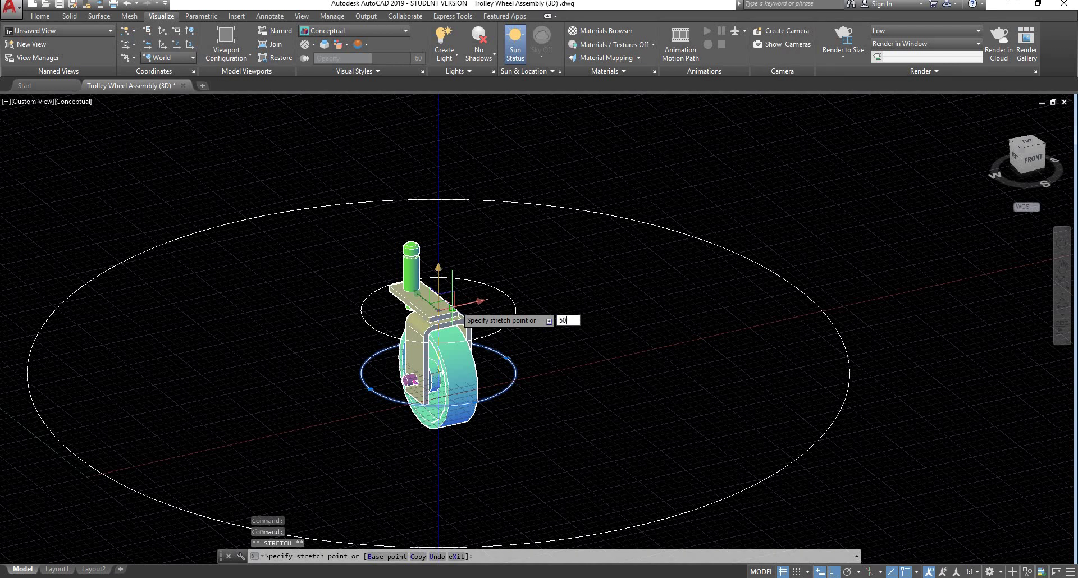
{"action": "type", "text": "50"}
{"action": "key", "text": "Return"}
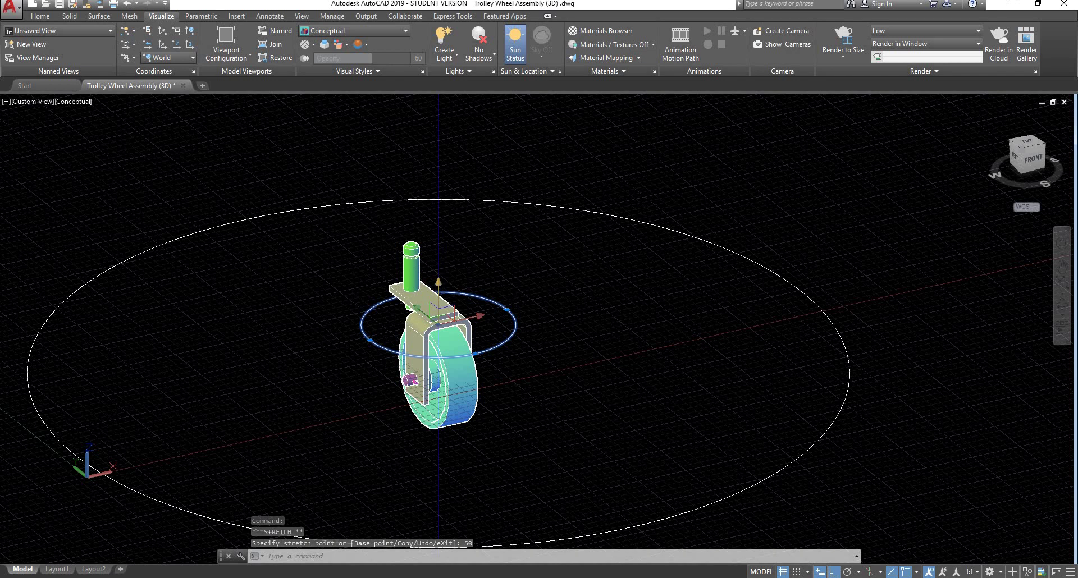
Lower the small circle 20 units along the Z axis with the move gizmo and deselect it.
{"action": "left_click", "coordinate": [438, 336]}
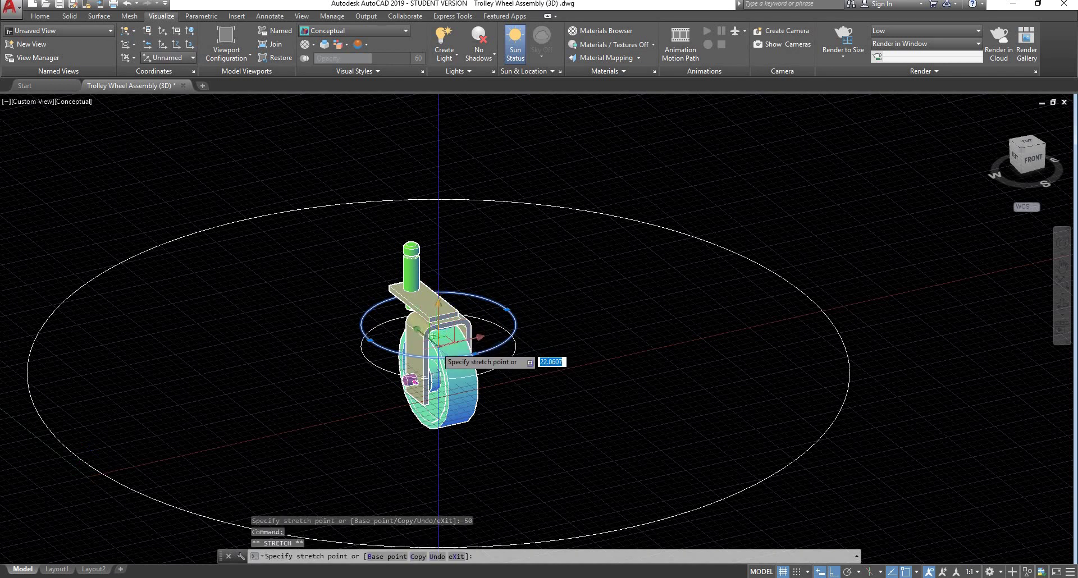
{"action": "type", "text": "20"}
{"action": "key", "text": "Return"}
{"action": "key", "text": "Escape"}
Start a motion path animation and link the camera to the large circle, accepting the default path name.
{"action": "middle_click_drag", "start_coordinate": [522, 353], "coordinate": [525, 387], "text": "shift"}
{"action": "scroll", "coordinate": [525, 400], "scroll_direction": "down", "scroll_amount": 2}
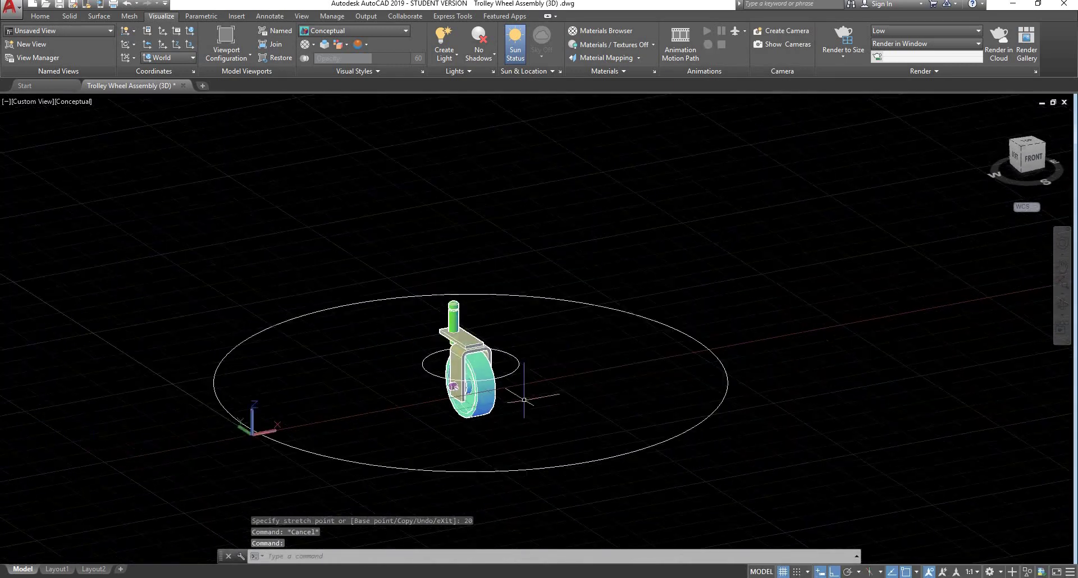
{"action": "scroll", "coordinate": [579, 422], "scroll_direction": "up", "scroll_amount": 3}
{"action": "type", "text": "ani"}
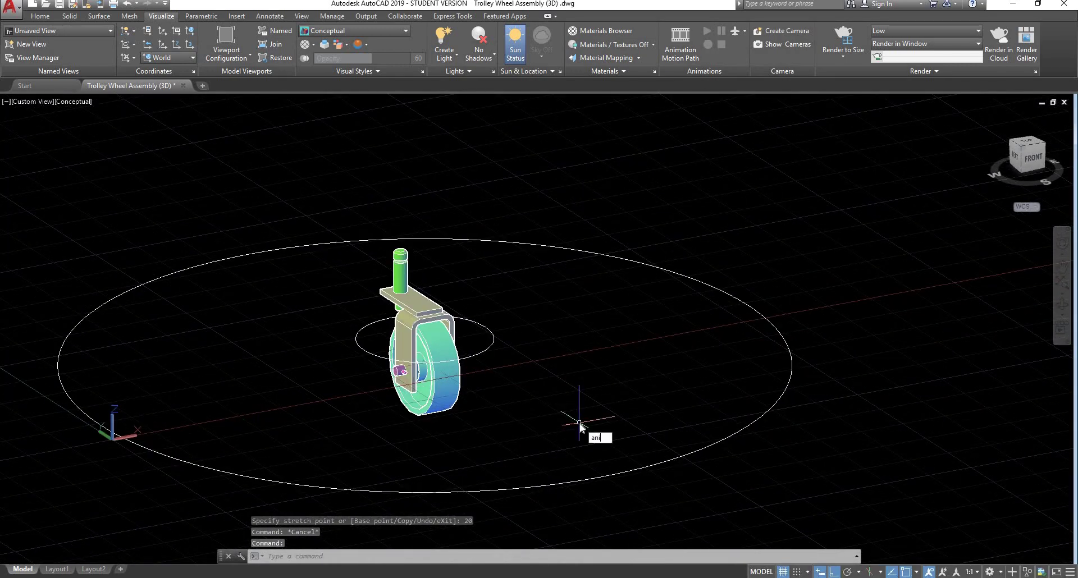
{"action": "type", "text": "path"}
{"action": "key", "text": "Return"}
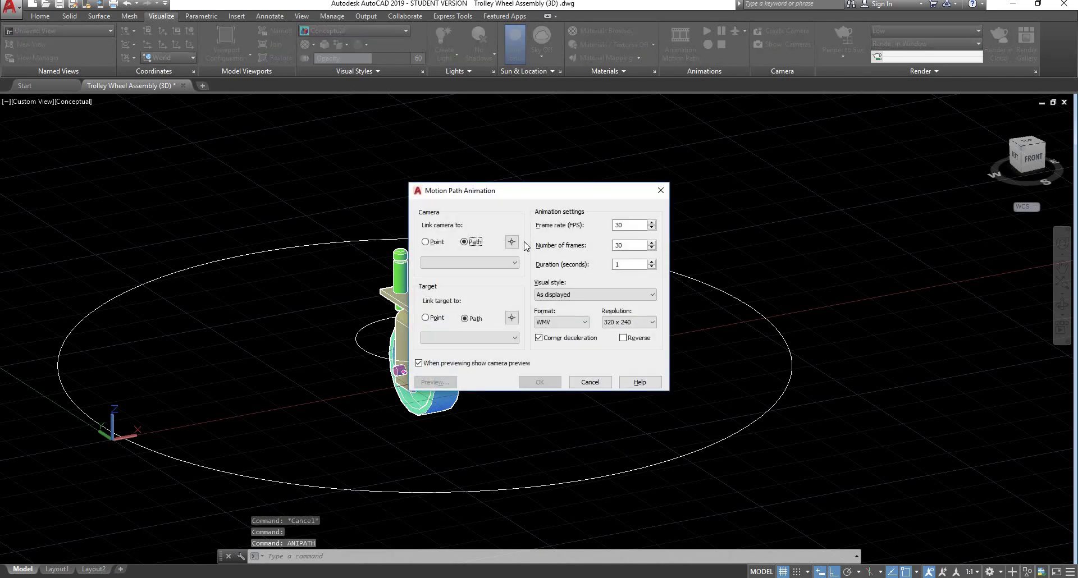
{"action": "left_click", "coordinate": [516, 245]}
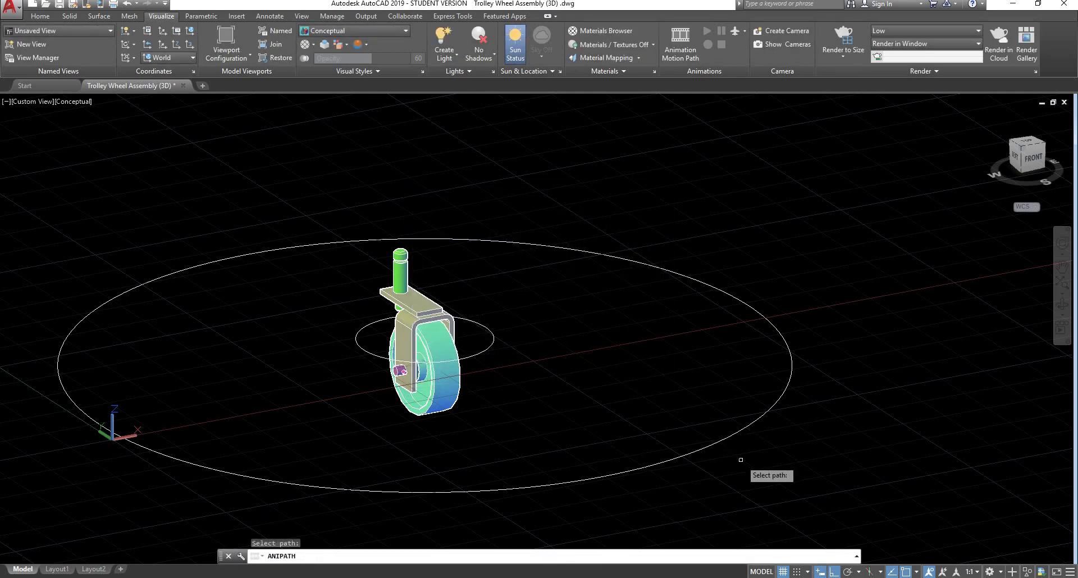
{"action": "left_click", "coordinate": [726, 444]}
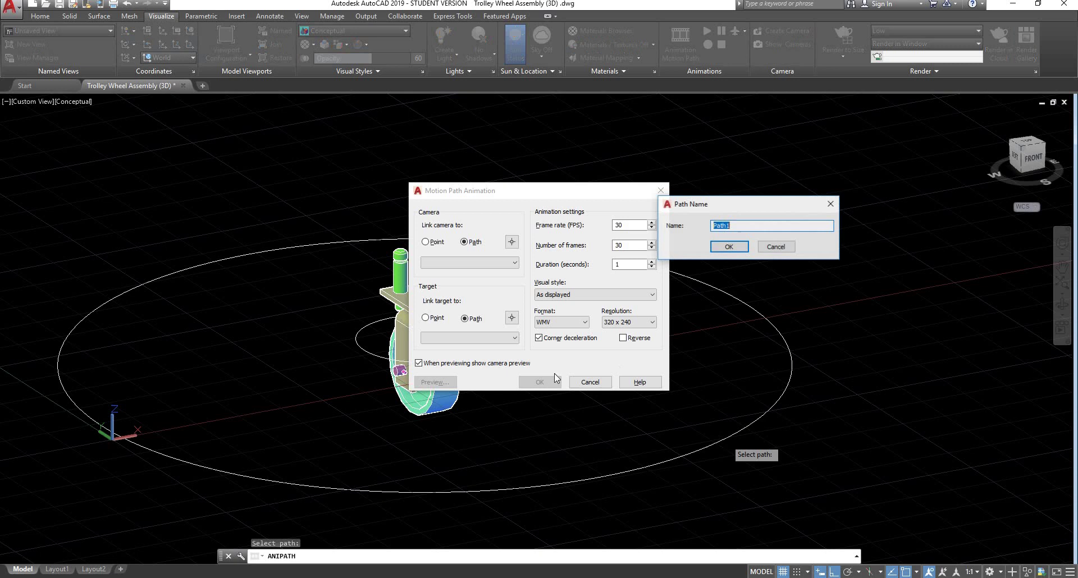
{"action": "left_click", "coordinate": [728, 251]}
Link the animation target to the small circle around the wheel, accepting the default path name.
{"action": "left_click", "coordinate": [512, 318]}
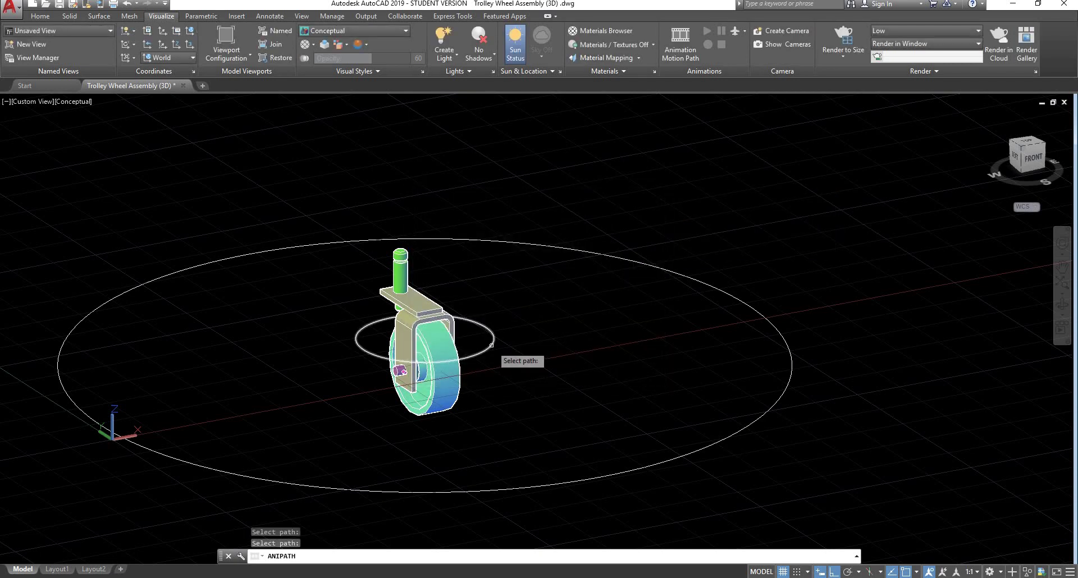
{"action": "left_click", "coordinate": [491, 347]}
{"action": "key", "text": "Return"}
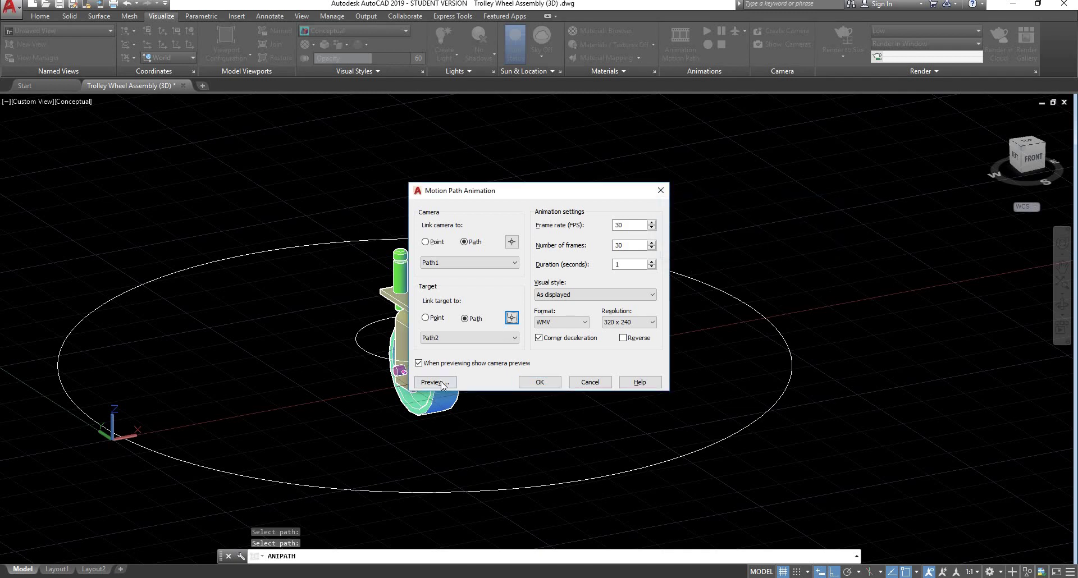
Preview the motion path animation around the wheel assembly, replay it and close the preview.
{"action": "left_click", "coordinate": [438, 384]}
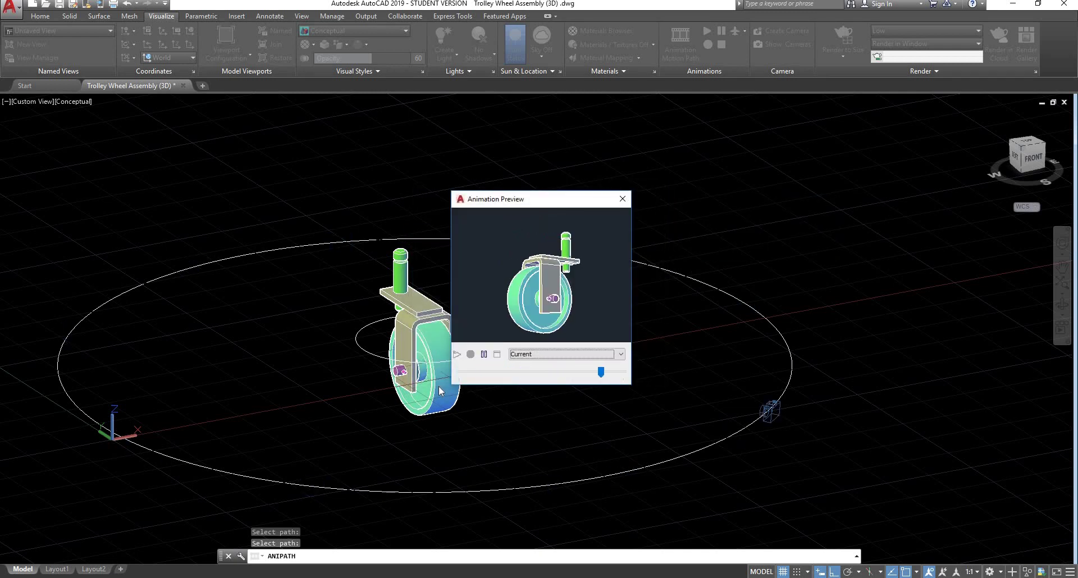
{"action": "left_click", "coordinate": [457, 355]}
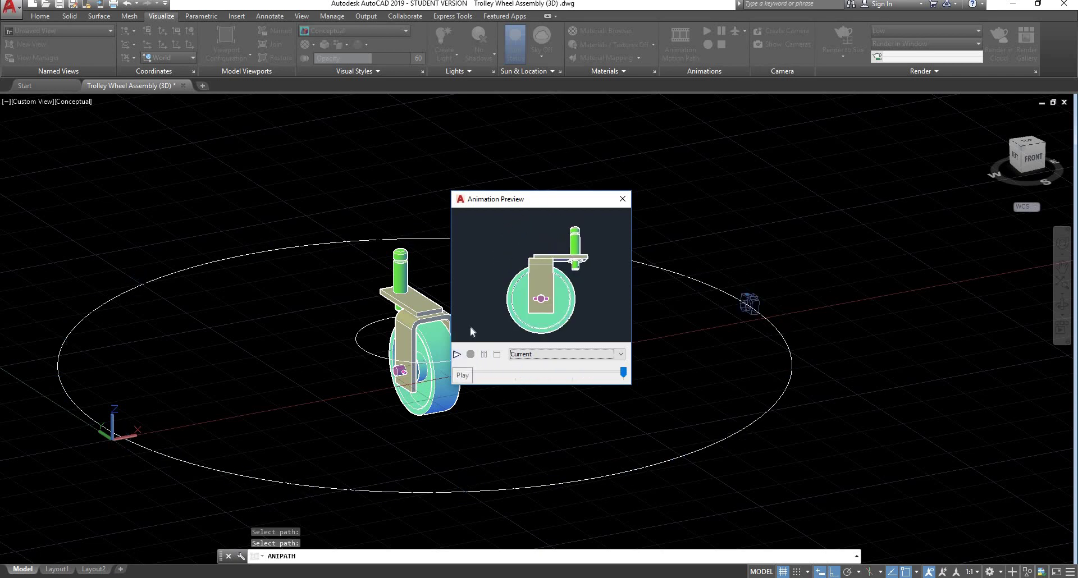
{"action": "left_click", "coordinate": [622, 198]}
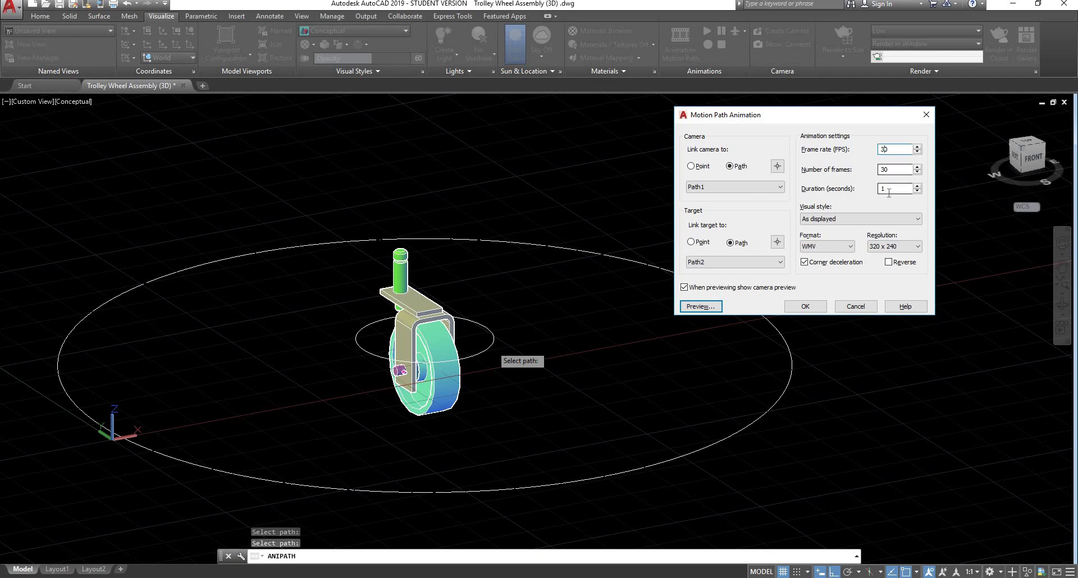
Look through the visual style and file format choices in the animation settings.
{"action": "left_click", "coordinate": [852, 221]}
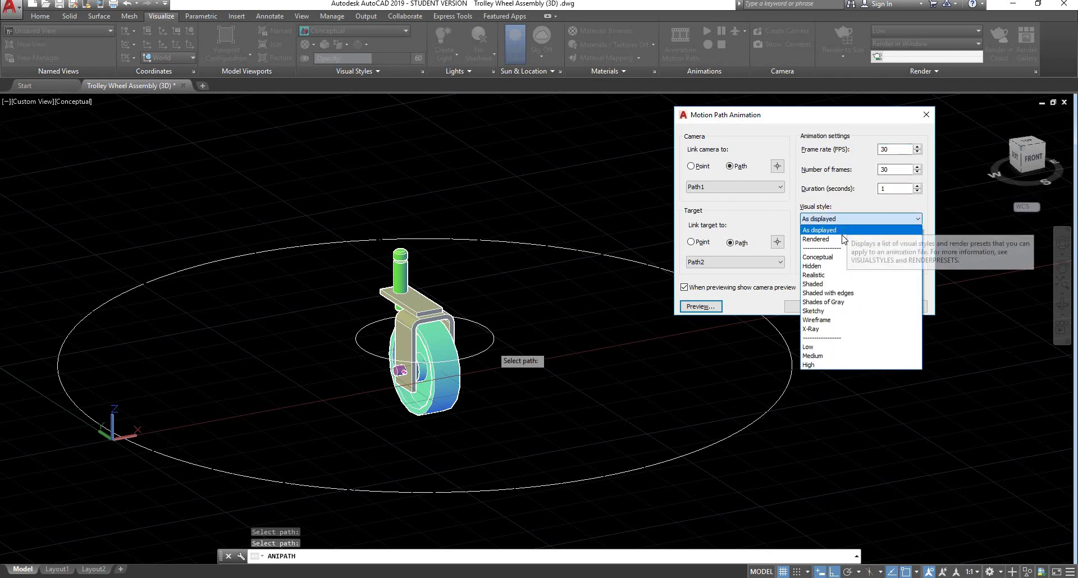
{"action": "left_click", "coordinate": [901, 220]}
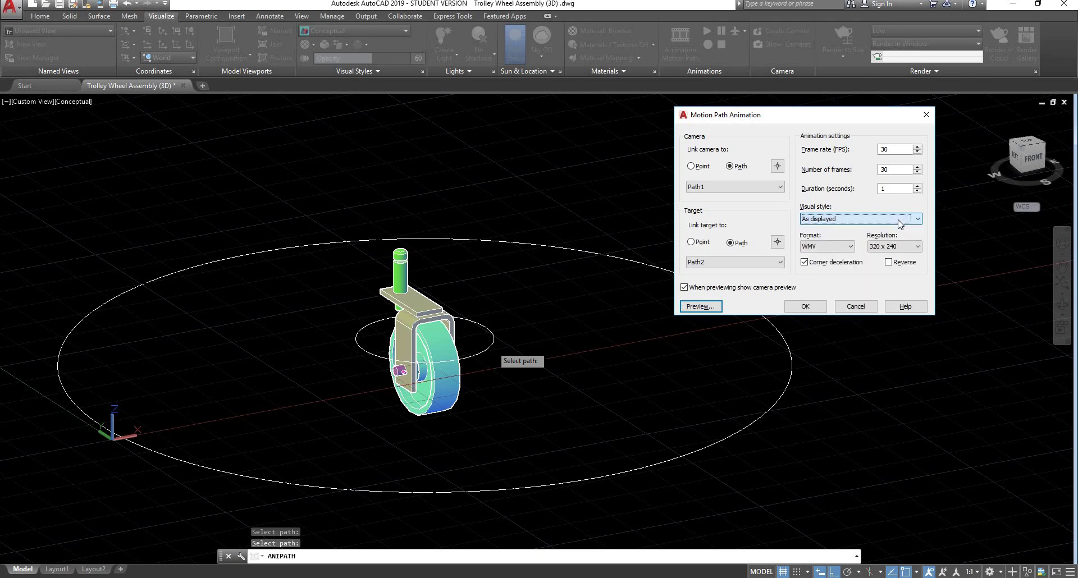
{"action": "left_click", "coordinate": [825, 251]}
{"action": "left_click", "coordinate": [823, 250]}
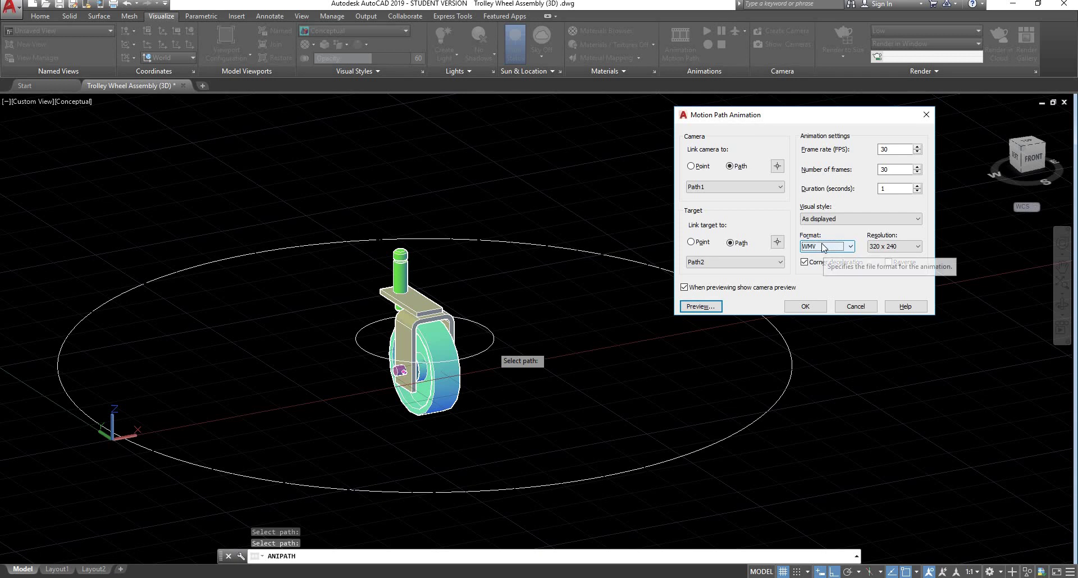
Set the animation resolution to 1024 x 768 and close the motion path settings without creating the animation.
{"action": "left_click", "coordinate": [917, 247]}
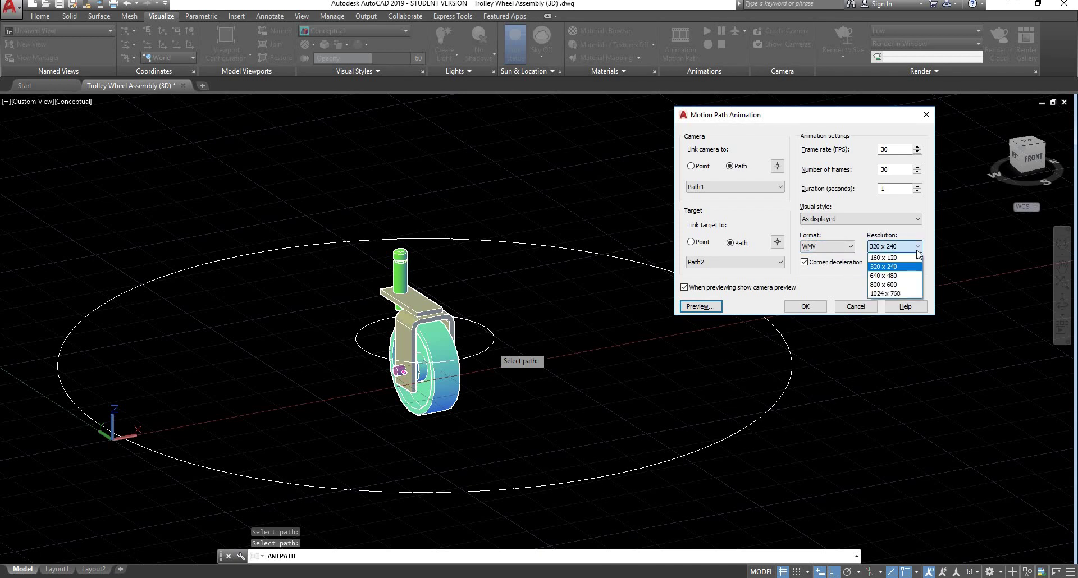
{"action": "left_click", "coordinate": [886, 293]}
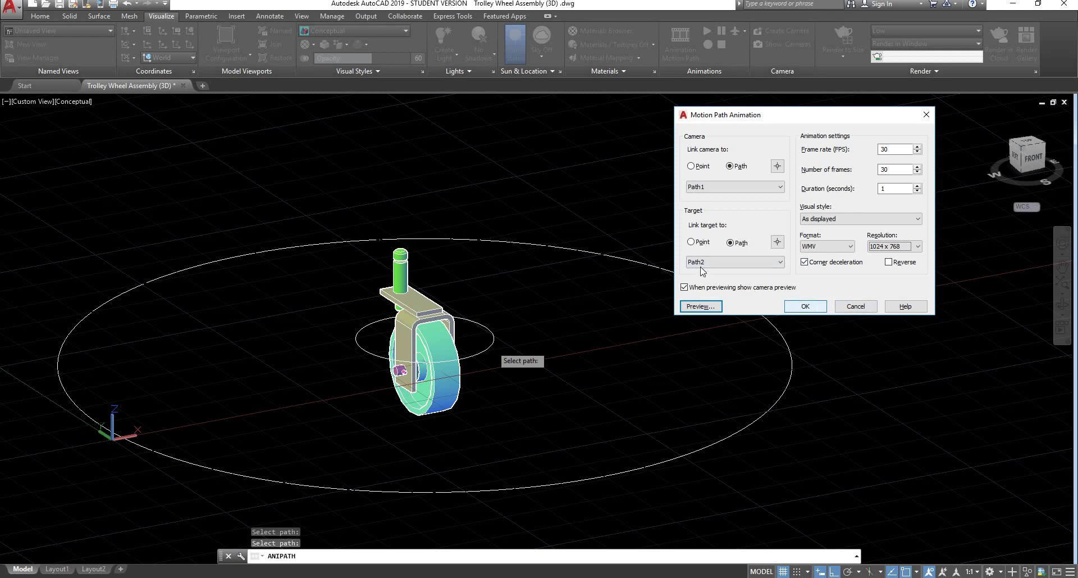
{"action": "left_click", "coordinate": [926, 115]}
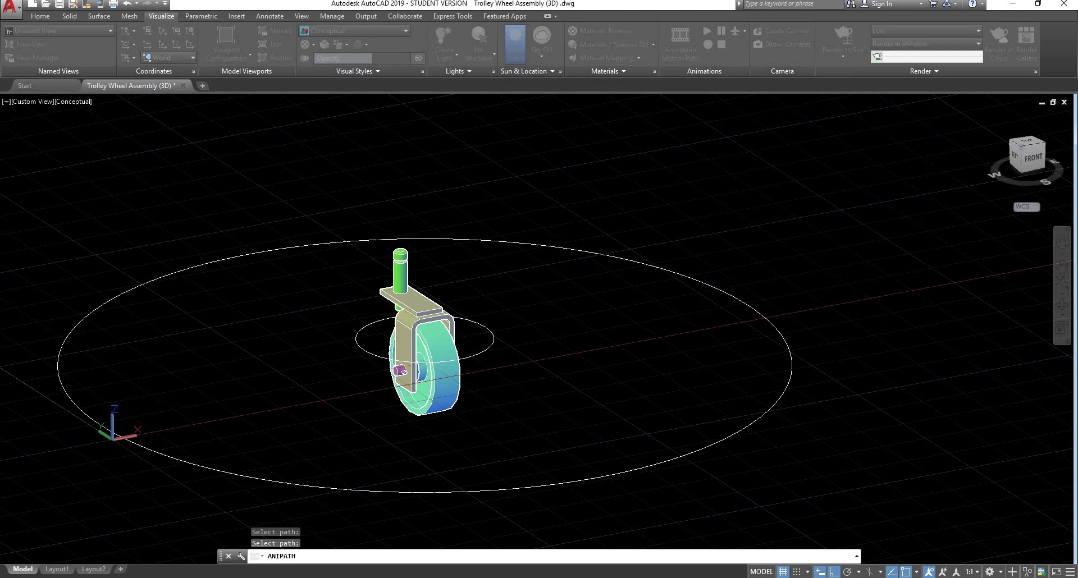
{"action": "left_click", "coordinate": [704, 284]}
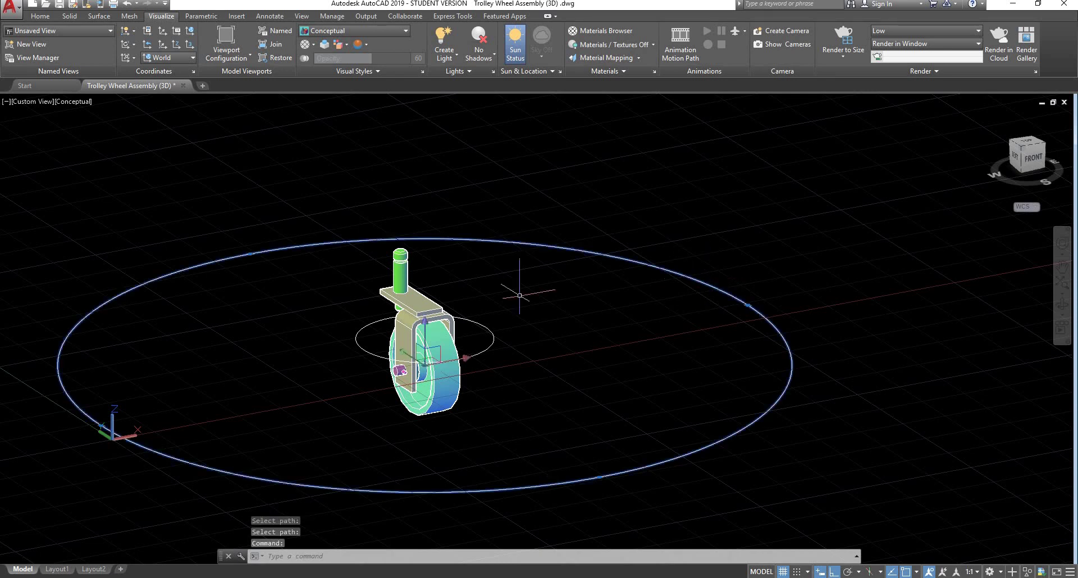
{"action": "scroll", "coordinate": [371, 290], "scroll_direction": "down", "scroll_amount": 4}
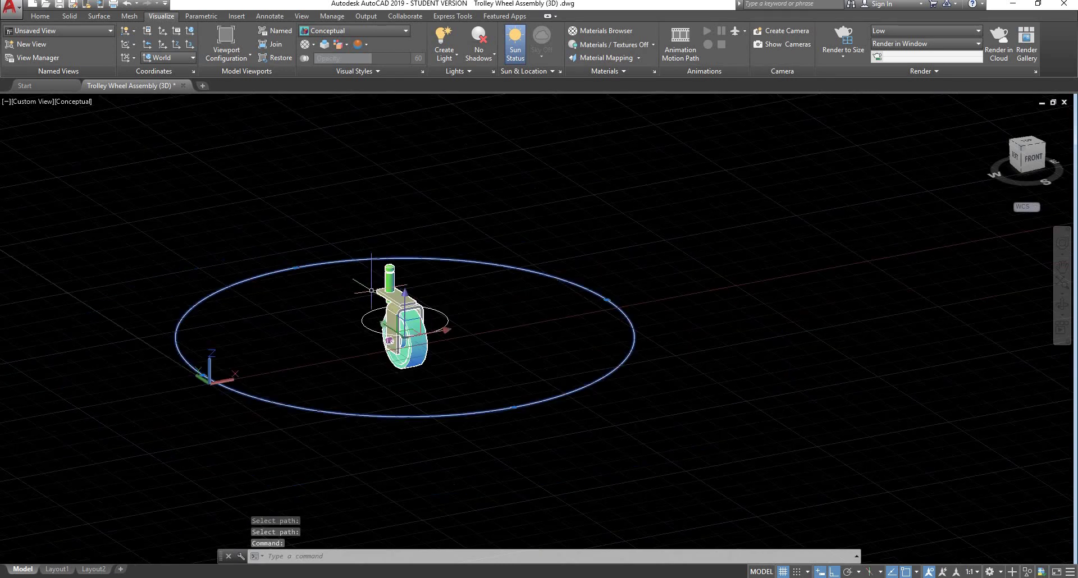
{"action": "scroll", "coordinate": [443, 314], "scroll_direction": "up", "scroll_amount": 3}
{"action": "middle_click_drag", "start_coordinate": [468, 332], "coordinate": [404, 349], "text": "shift"}
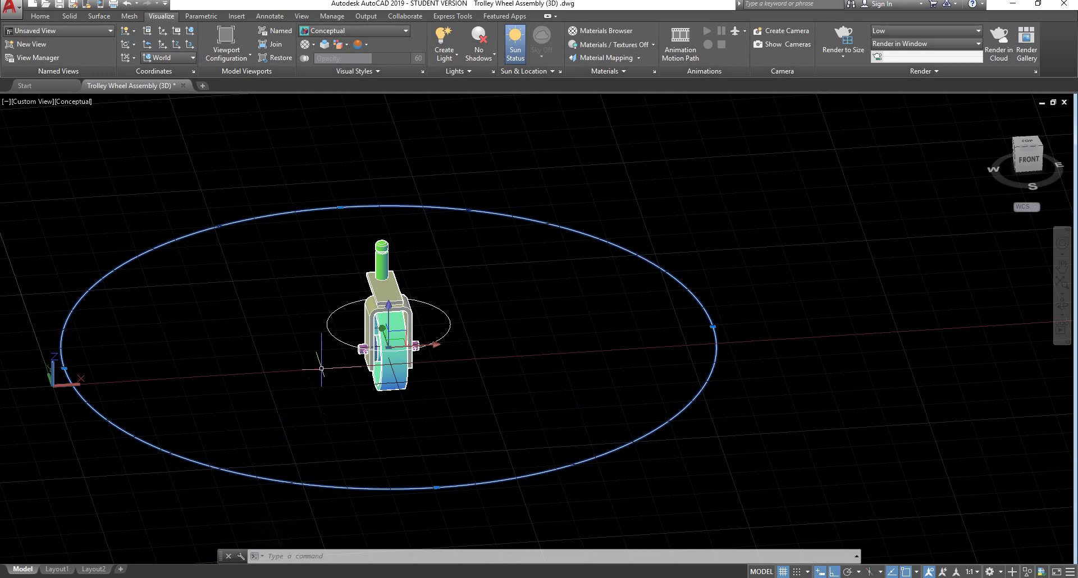
{"action": "key", "text": "Escape"}
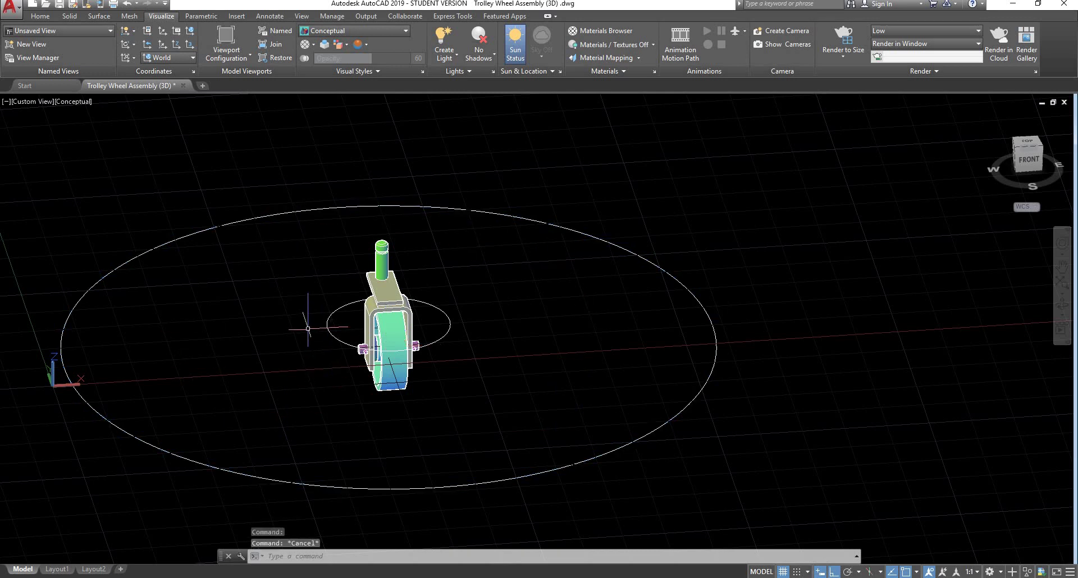
Draw a flat helix centred on the small circle, with a base radius of about 385, top radius of about 360 and height 0.
{"action": "type", "text": "heli"}
{"action": "key", "text": "Return"}
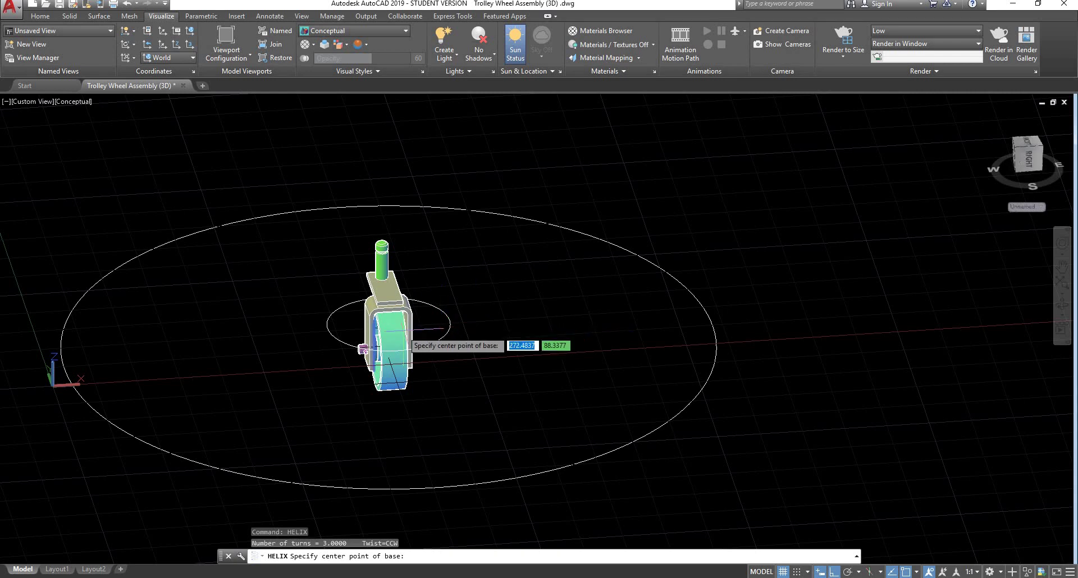
{"action": "right_click", "coordinate": [526, 313], "text": "shift"}
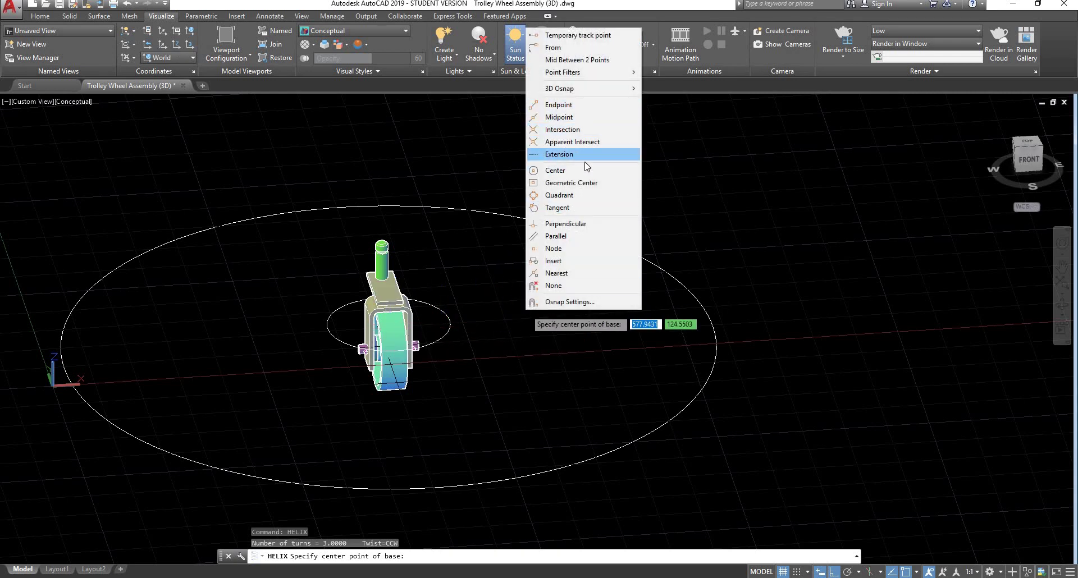
{"action": "left_click", "coordinate": [556, 171]}
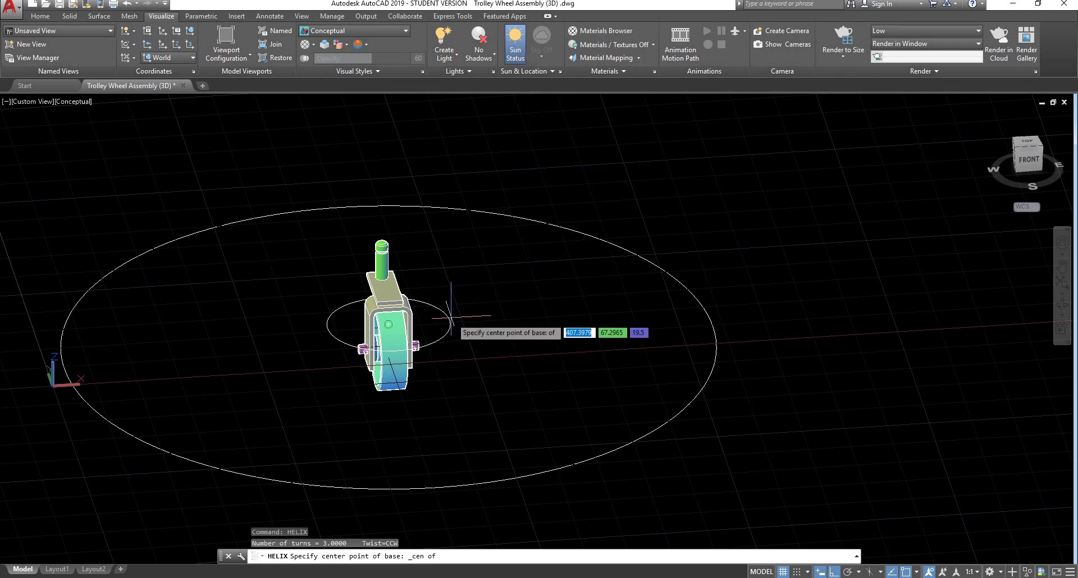
{"action": "left_click", "coordinate": [388, 325]}
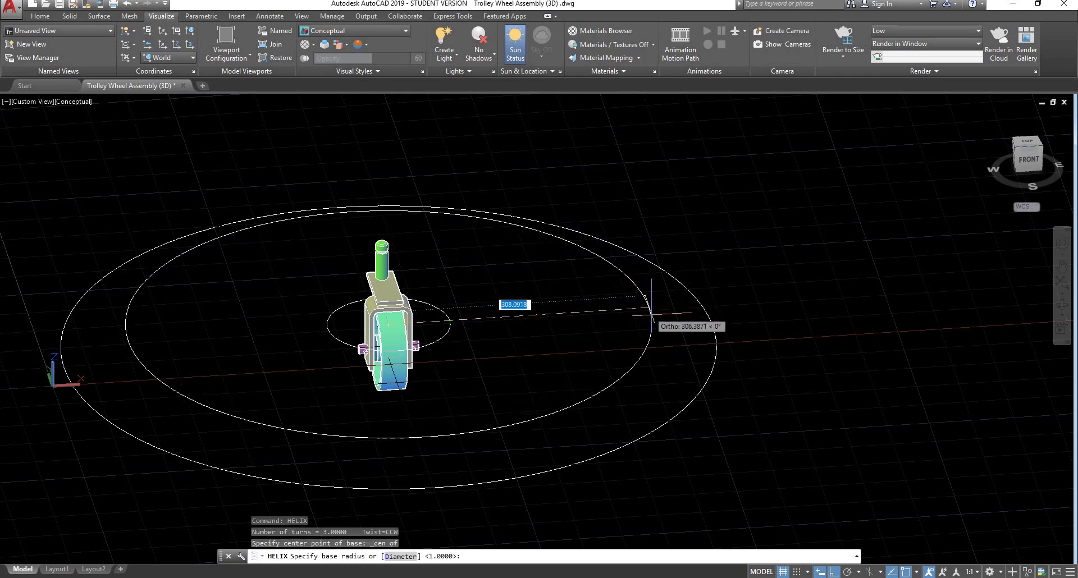
{"action": "middle_click_drag", "start_coordinate": [722, 349], "coordinate": [702, 326], "text": "shift"}
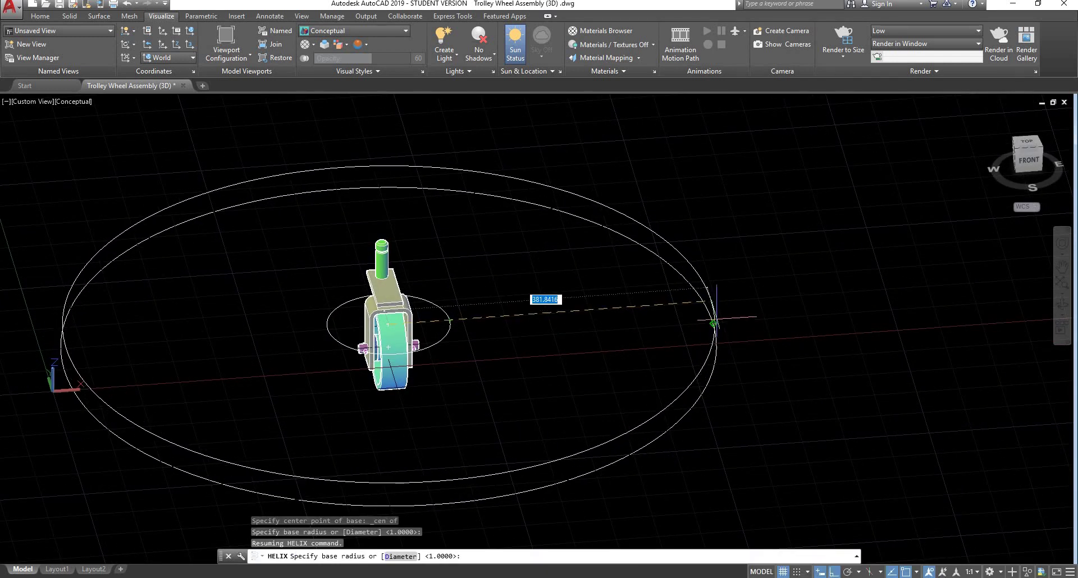
{"action": "left_click", "coordinate": [709, 312]}
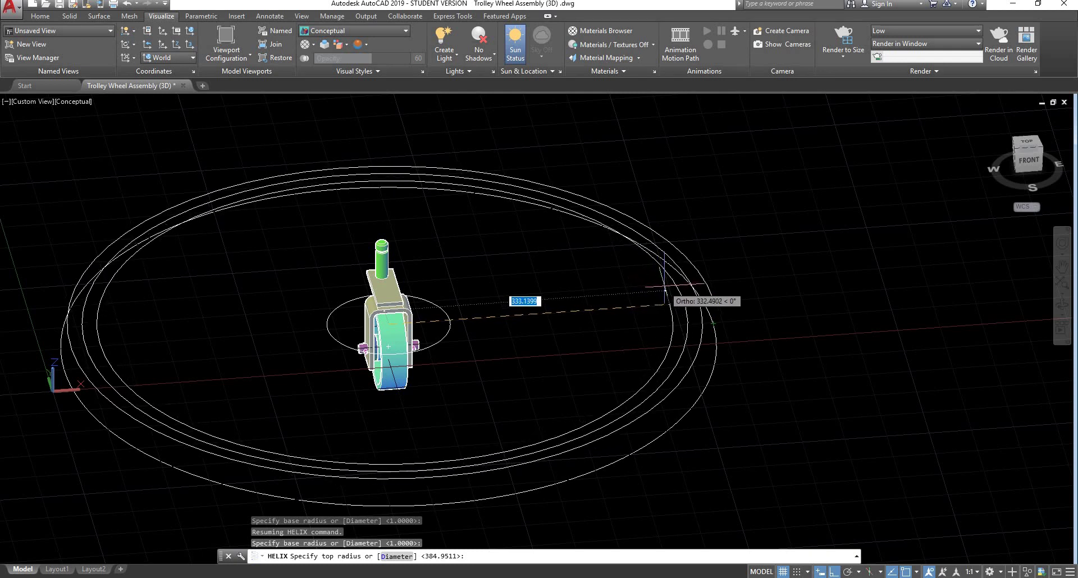
{"action": "left_click", "coordinate": [689, 303]}
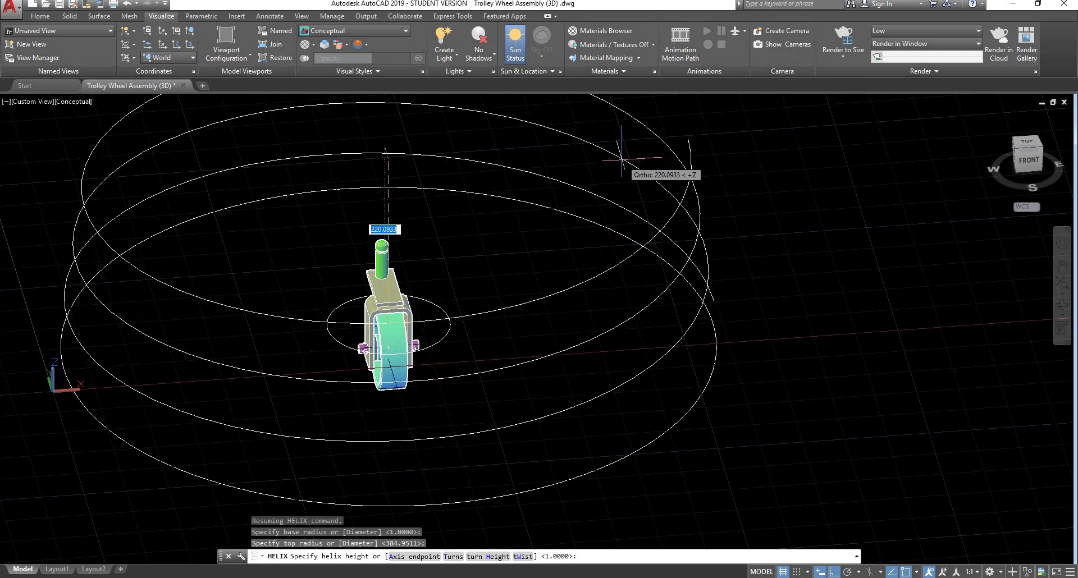
{"action": "type", "text": "0"}
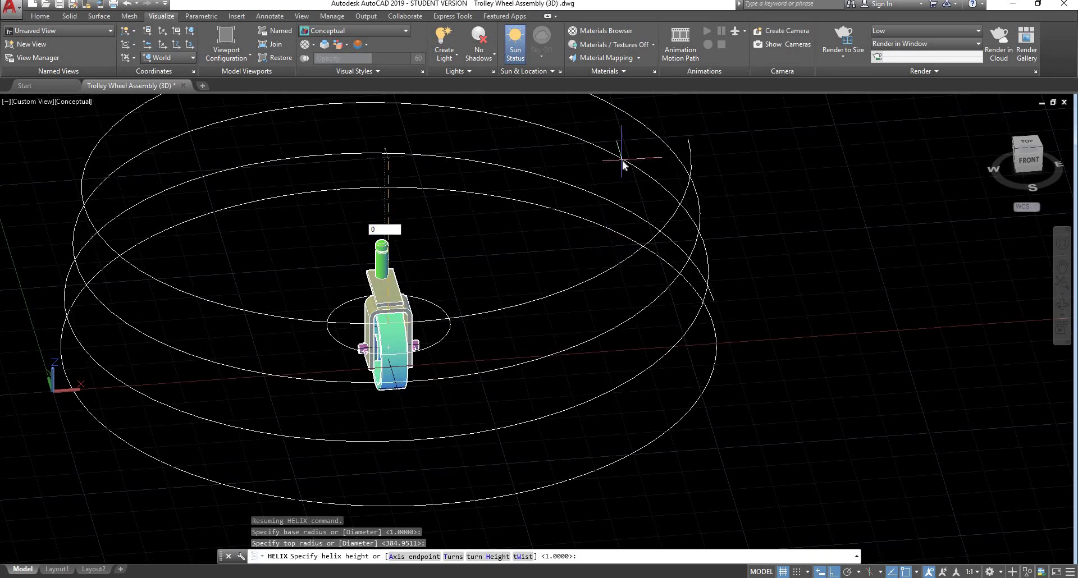
{"action": "key", "text": "Return"}
Start a new motion path animation and link the camera to the flat helix, accepting the default path name.
{"action": "middle_click_drag", "start_coordinate": [760, 301], "coordinate": [659, 284], "text": "shift"}
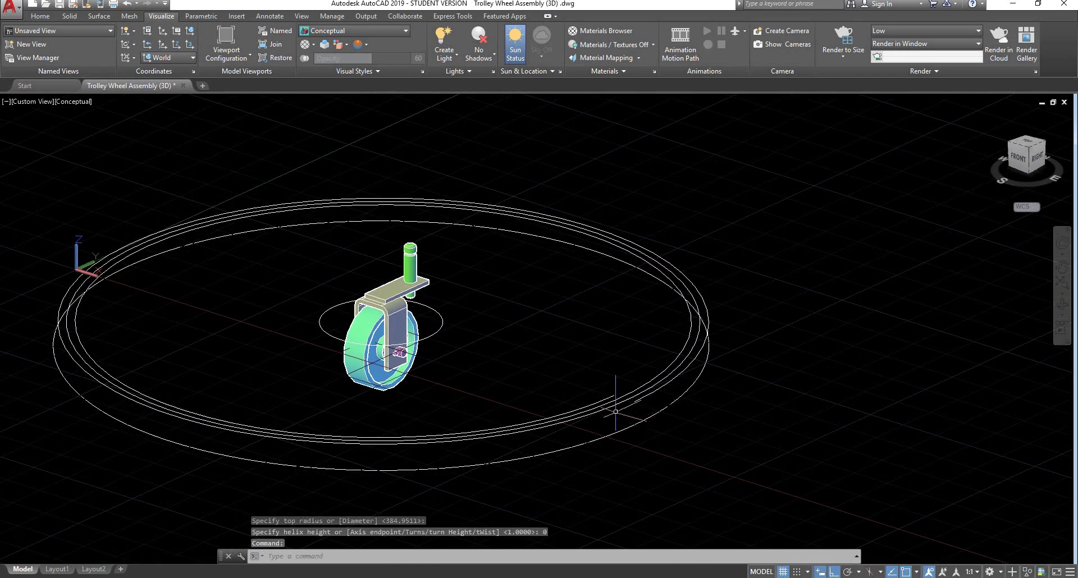
{"action": "scroll", "coordinate": [603, 393], "scroll_direction": "up", "scroll_amount": 2}
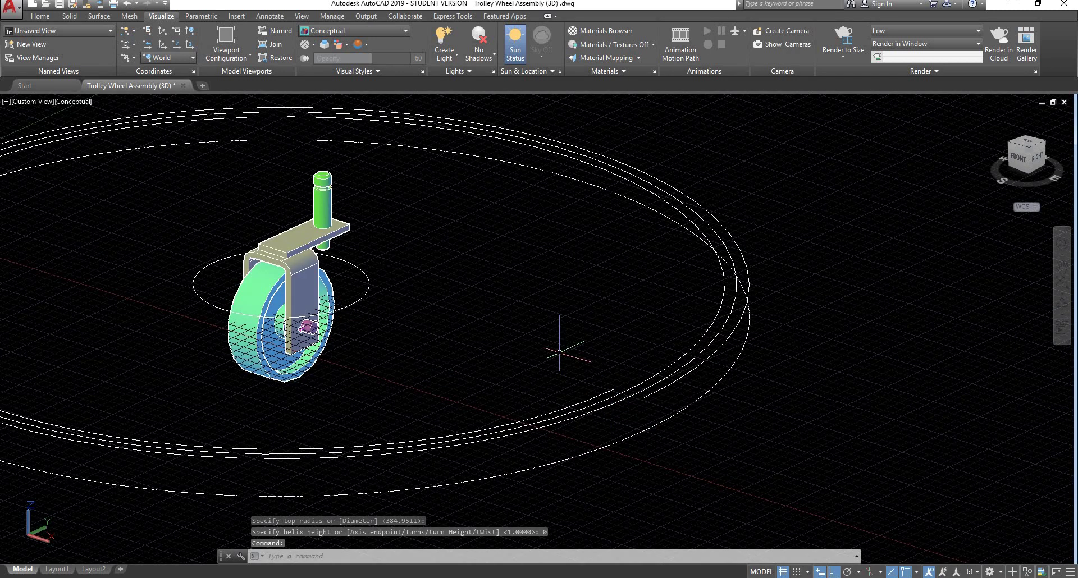
{"action": "type", "text": "ANIPATH"}
{"action": "key", "text": "Return"}
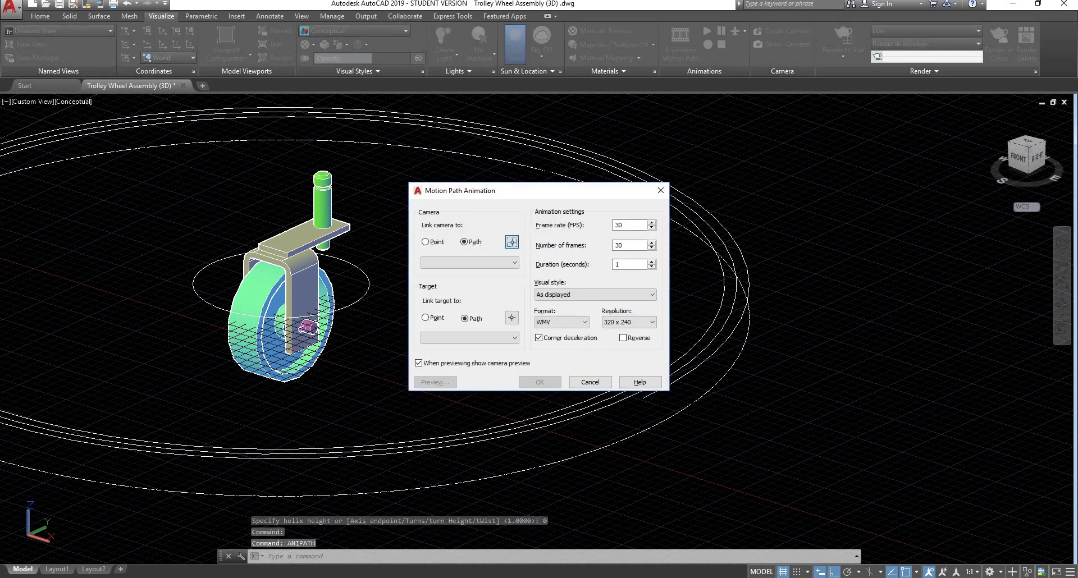
{"action": "left_click", "coordinate": [512, 241]}
{"action": "left_click", "coordinate": [621, 397]}
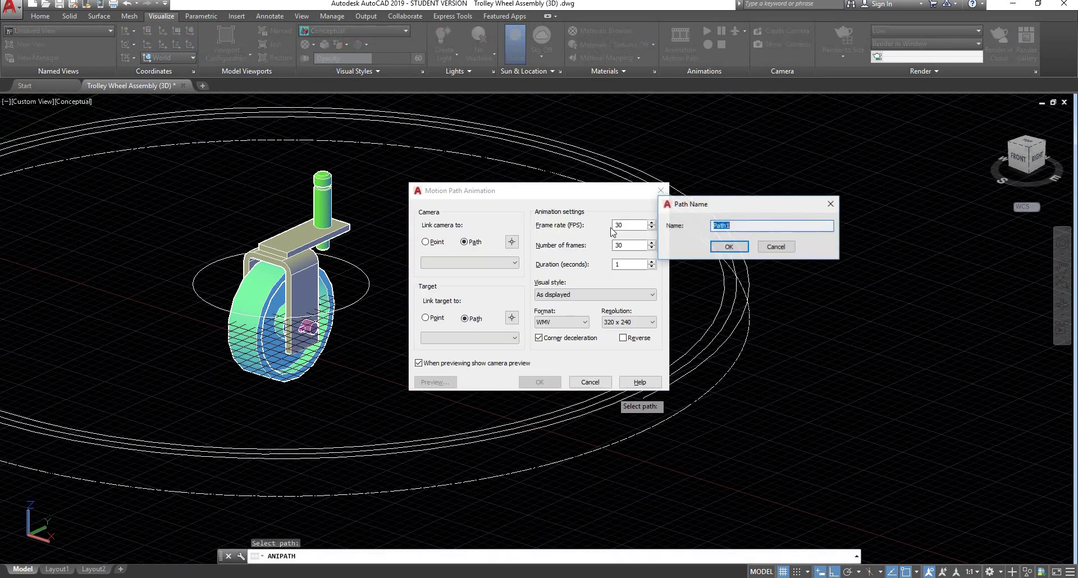
{"action": "left_click", "coordinate": [728, 247]}
Link the new animation's target to the small circle around the wheel, accepting the default path name.
{"action": "left_click", "coordinate": [511, 317]}
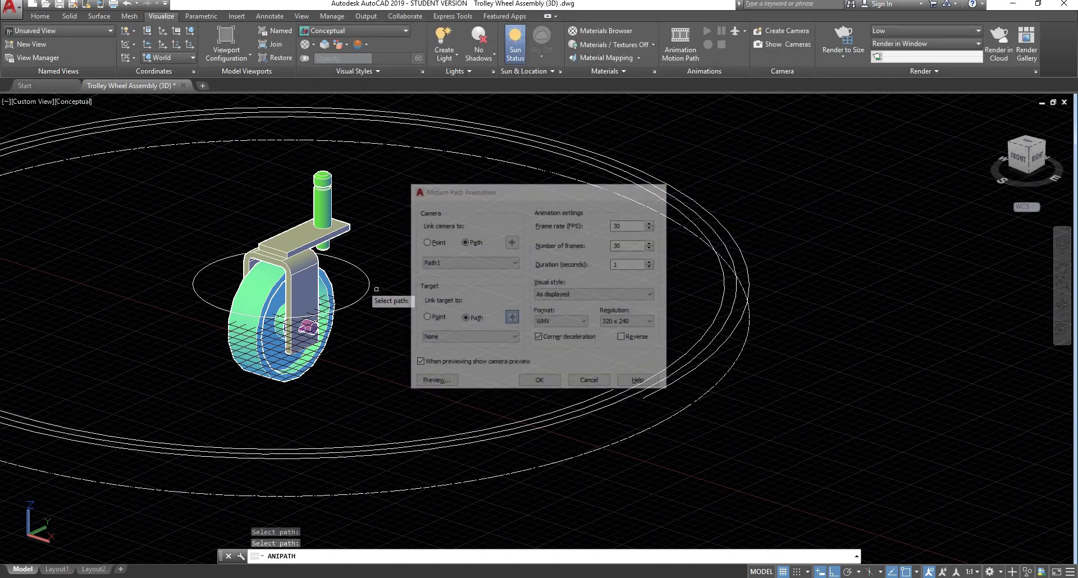
{"action": "left_click", "coordinate": [370, 293]}
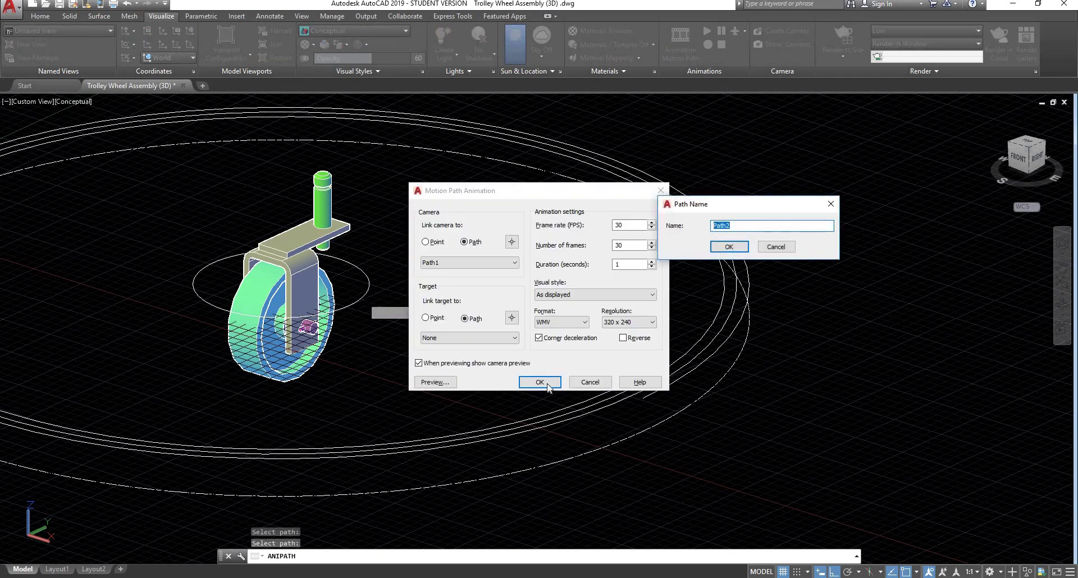
{"action": "left_click", "coordinate": [720, 248]}
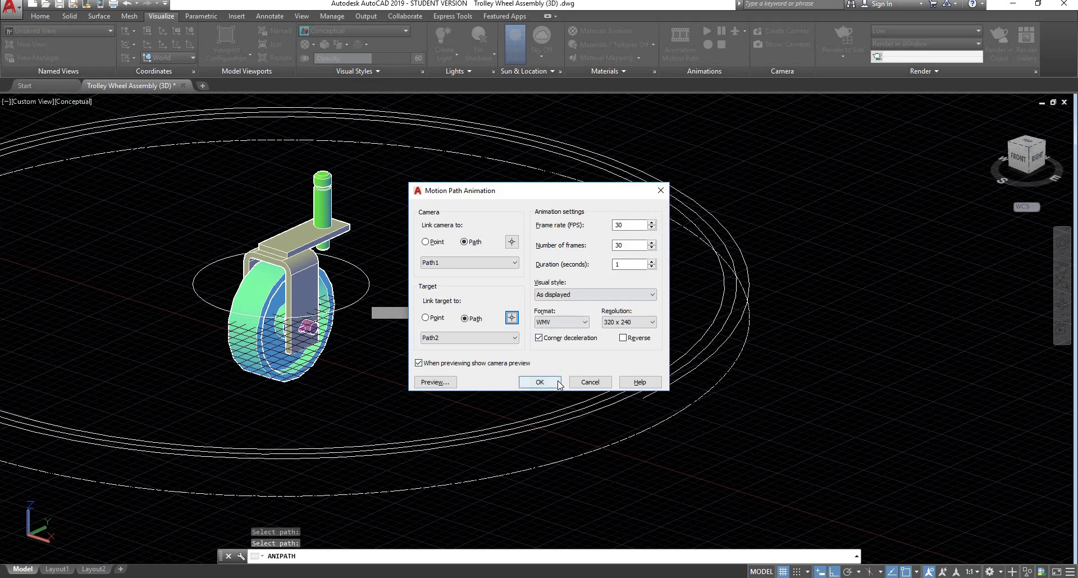
Preview the helix camera animation at its current duration and again at 20 seconds, and close the settings without creating it.
{"action": "left_click", "coordinate": [435, 382]}
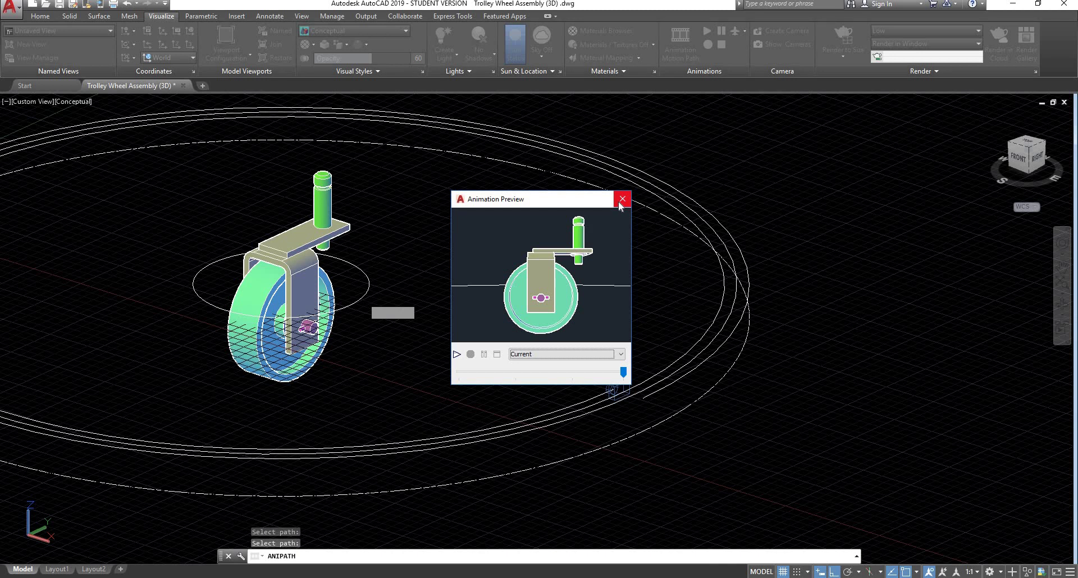
{"action": "left_click", "coordinate": [620, 201]}
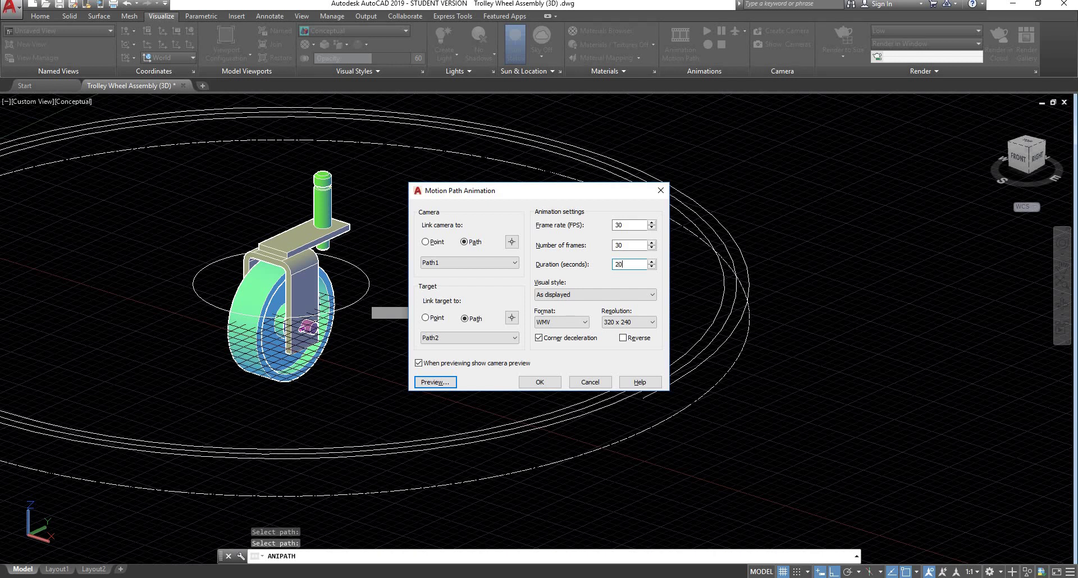
{"action": "left_click", "coordinate": [435, 383]}
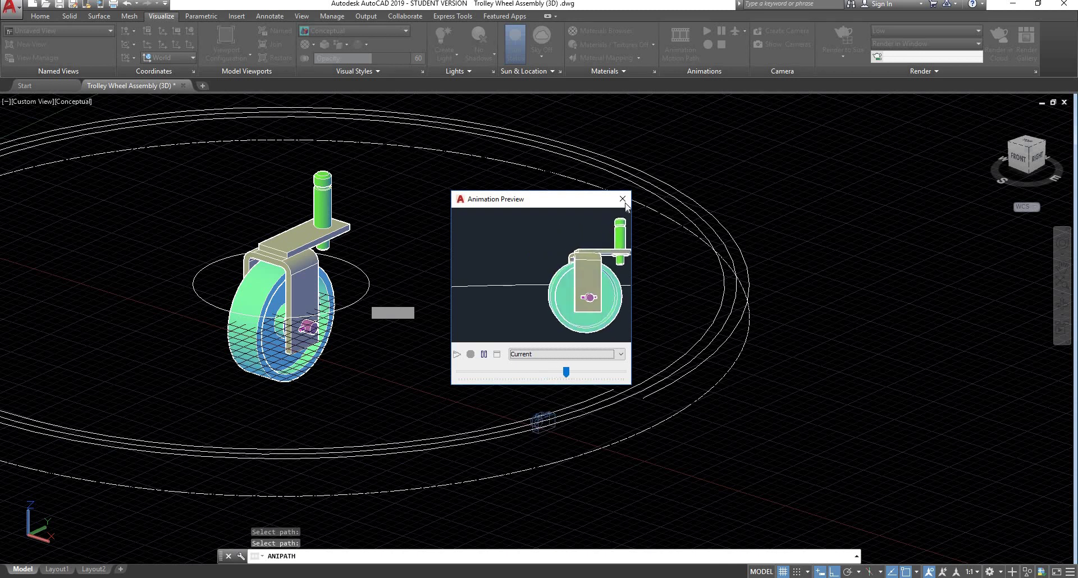
{"action": "left_click", "coordinate": [622, 199]}
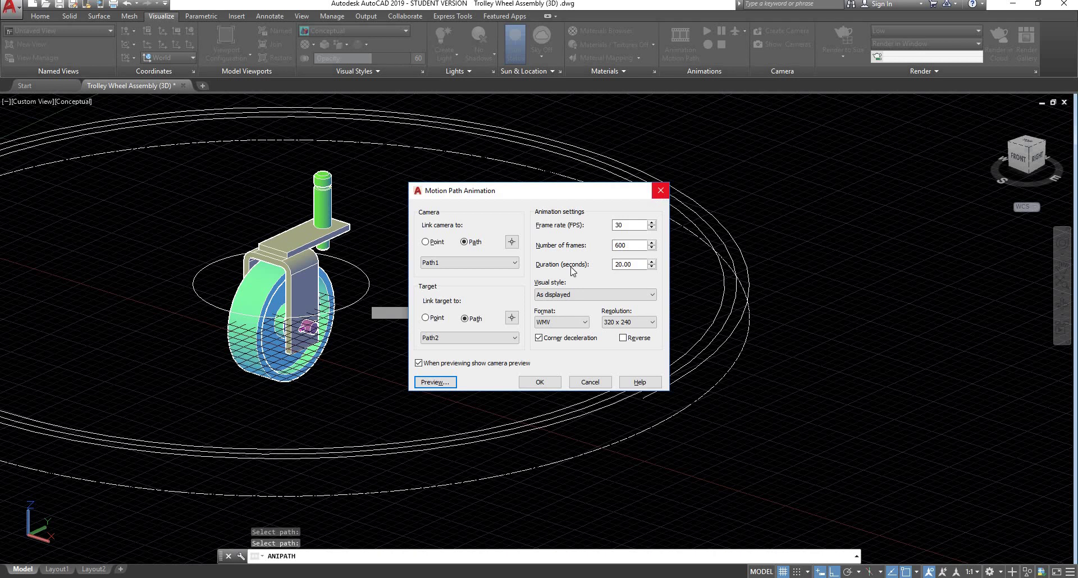
{"action": "left_click", "coordinate": [660, 190]}
{"action": "scroll", "coordinate": [365, 376], "scroll_direction": "down", "scroll_amount": 2}
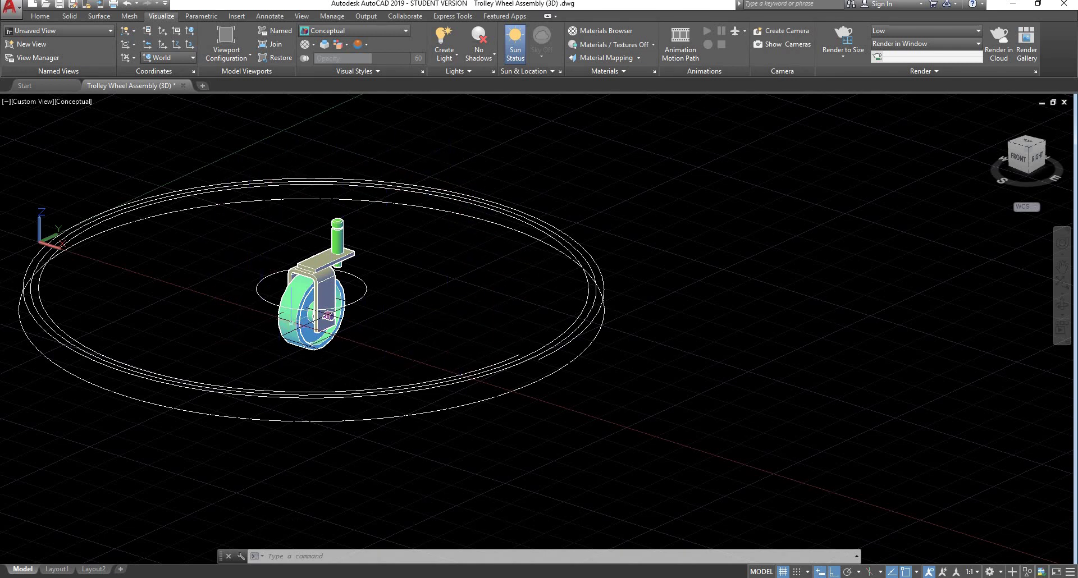
{"action": "scroll", "coordinate": [345, 320], "scroll_direction": "up", "scroll_amount": 3}
{"action": "scroll", "coordinate": [345, 320], "scroll_direction": "down", "scroll_amount": 4}
{"action": "middle_click_drag", "start_coordinate": [398, 296], "coordinate": [489, 270], "text": "shift"}
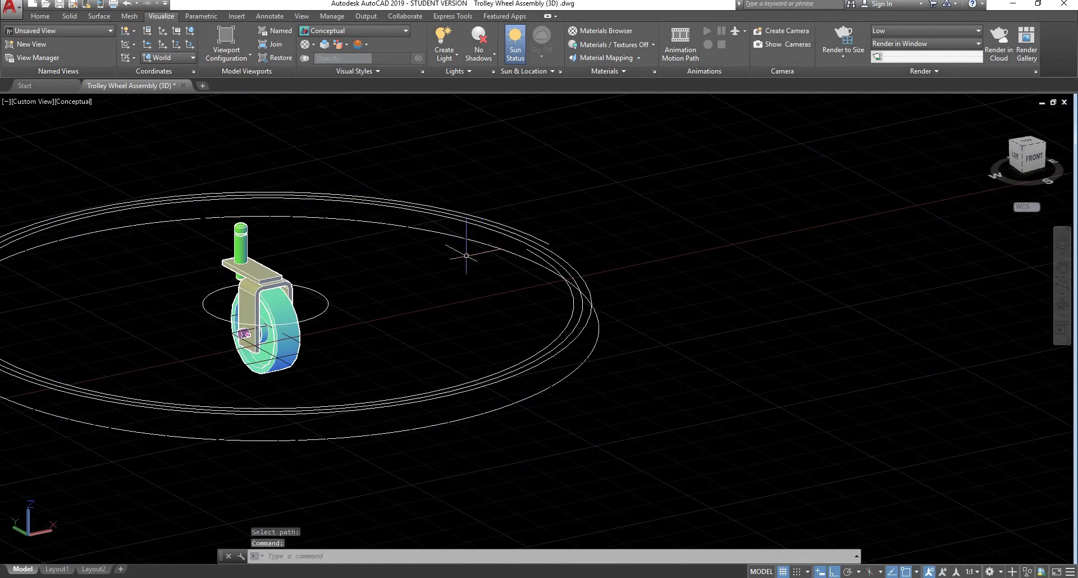